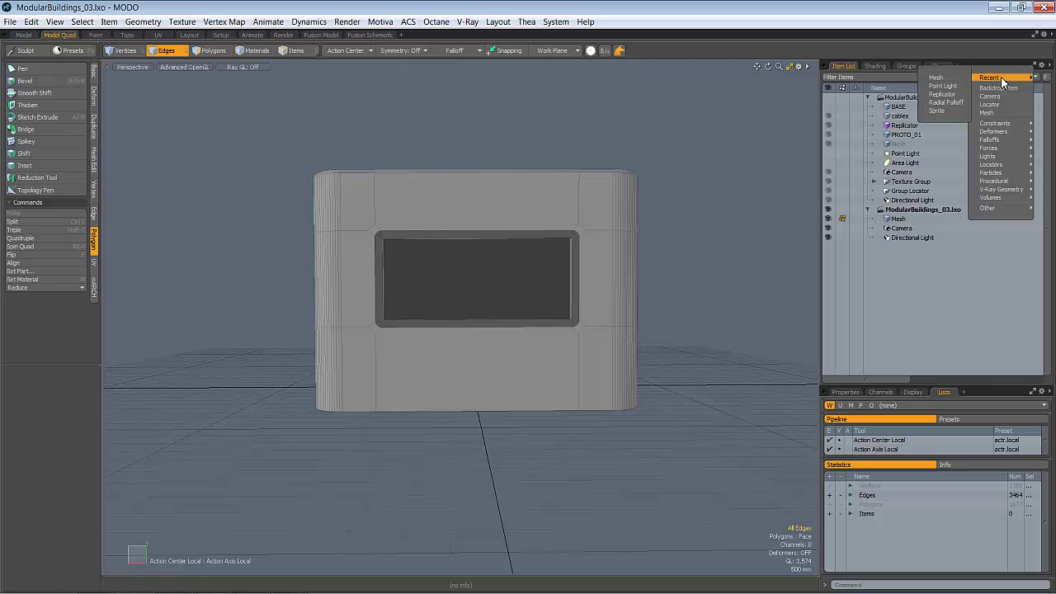
- Add a new mesh item to the ModularBuildings_03 scene and switch the viewport to the four-view layout
click(947, 81)
alt+drag(418, 382, 419, 388)
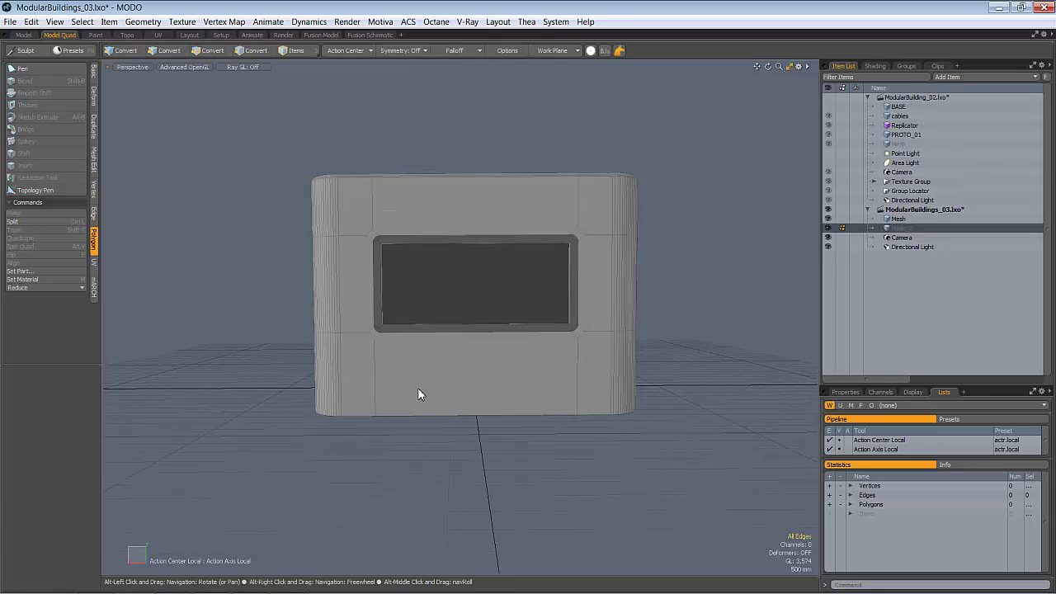
key(KP_0)
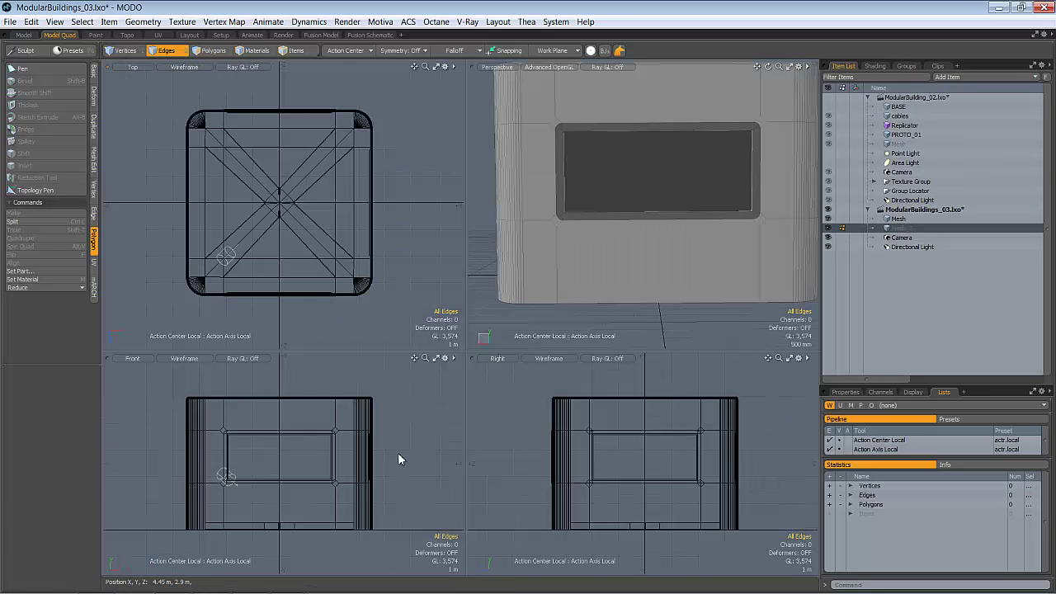
ctrl+alt+drag(591, 248, 622, 255)
ctrl+alt+drag(574, 285, 652, 222)
- Turn on snapping and draw a 12-sided Z-axis cylinder about 480 mm across near the building's lower front corner
click(93, 73)
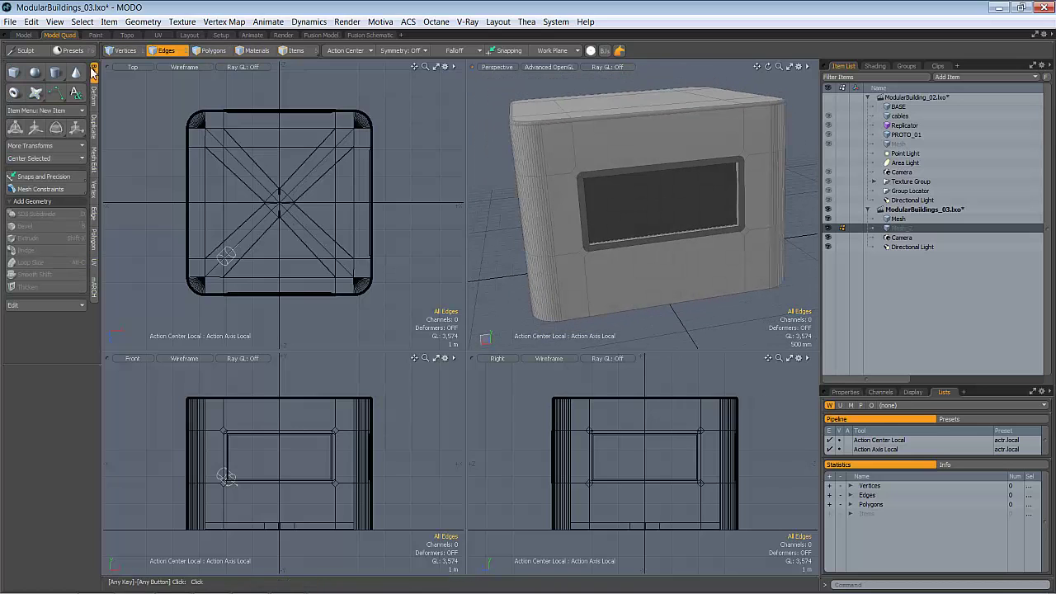
click(55, 72)
ctrl+alt+drag(220, 530, 256, 497)
scroll(226, 500, down, 5)
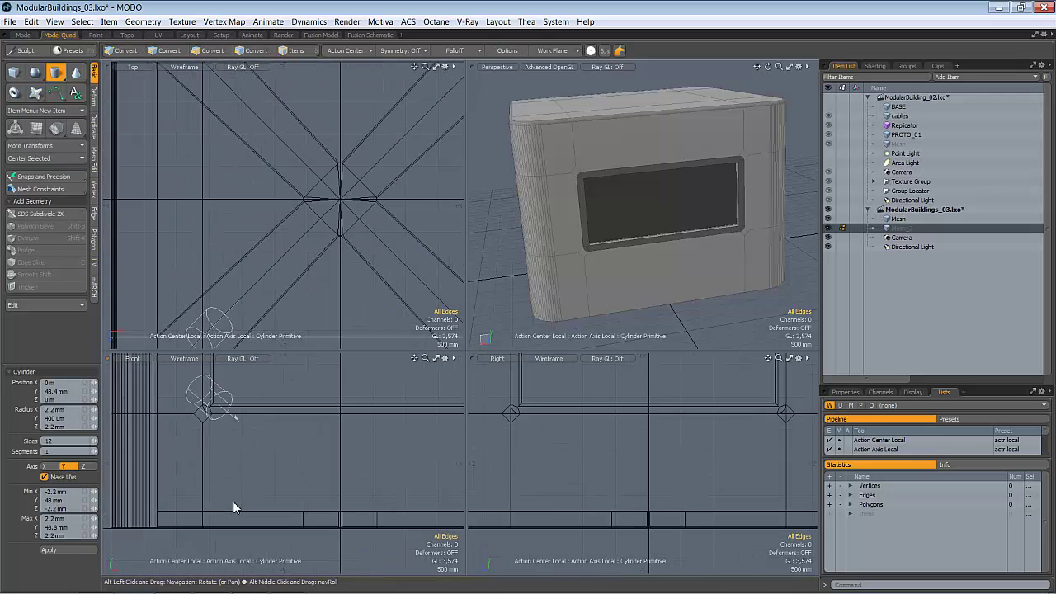
alt+drag(606, 320, 600, 248)
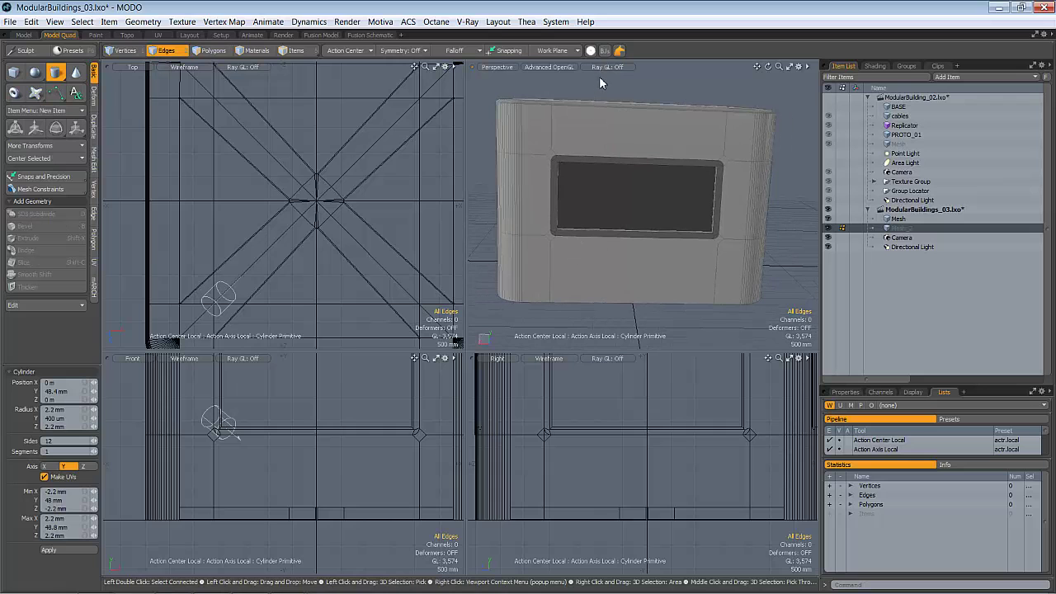
click(500, 51)
alt+drag(611, 252, 608, 244)
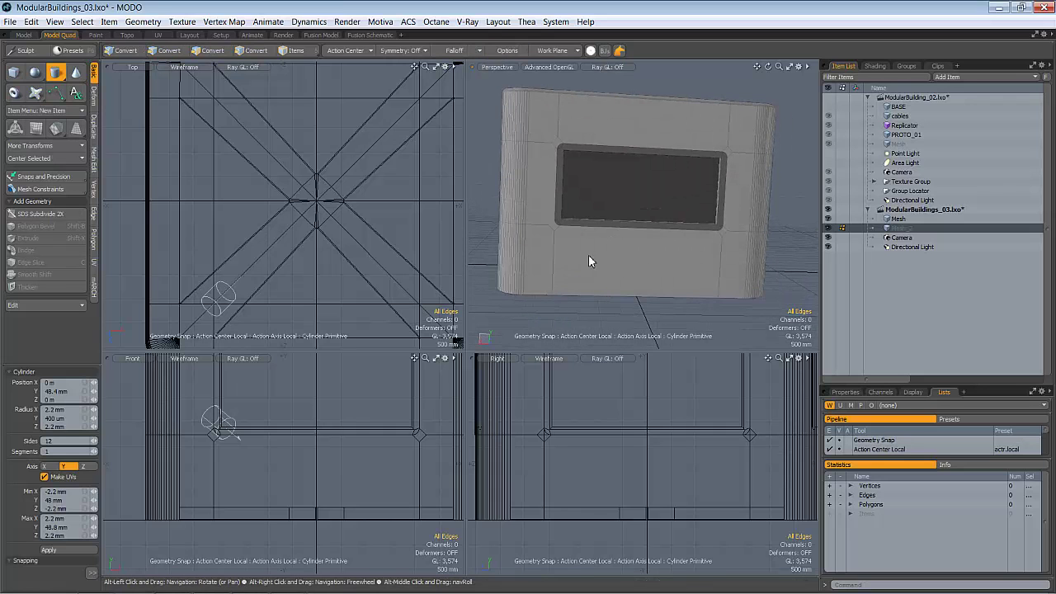
mouse_move(552, 280)
alt+mouse_down()
mouse_move(658, 243)
mouse_move(630, 233)
mouse_move(596, 245)
mouse_move(615, 195)
mouse_move(617, 208)
mouse_move(571, 245)
alt+mouse_up()
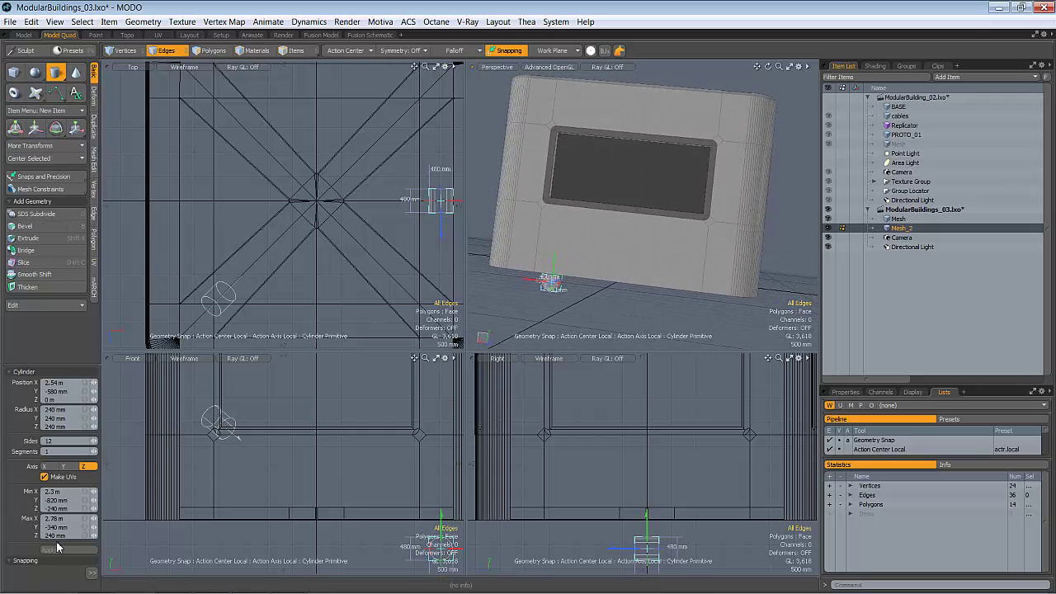
- Set the geometry snapping to use Background layers
click(91, 573)
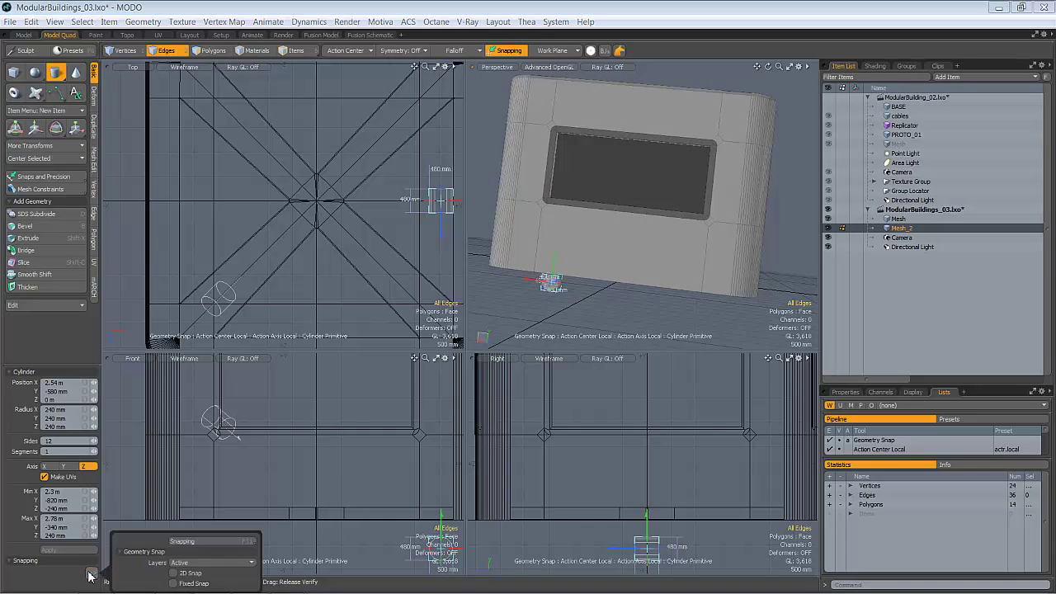
click(188, 542)
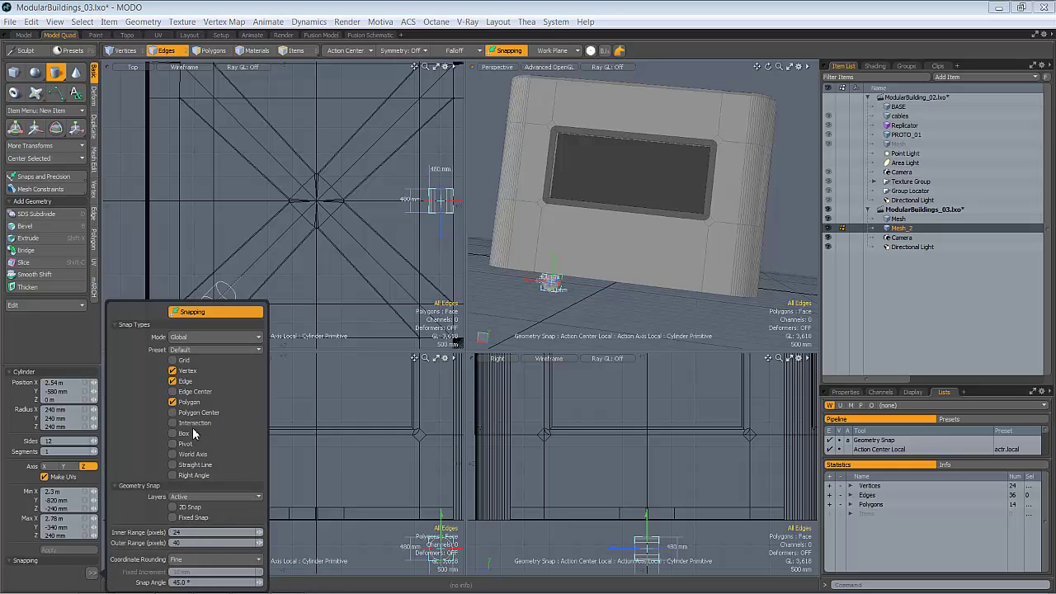
click(198, 499)
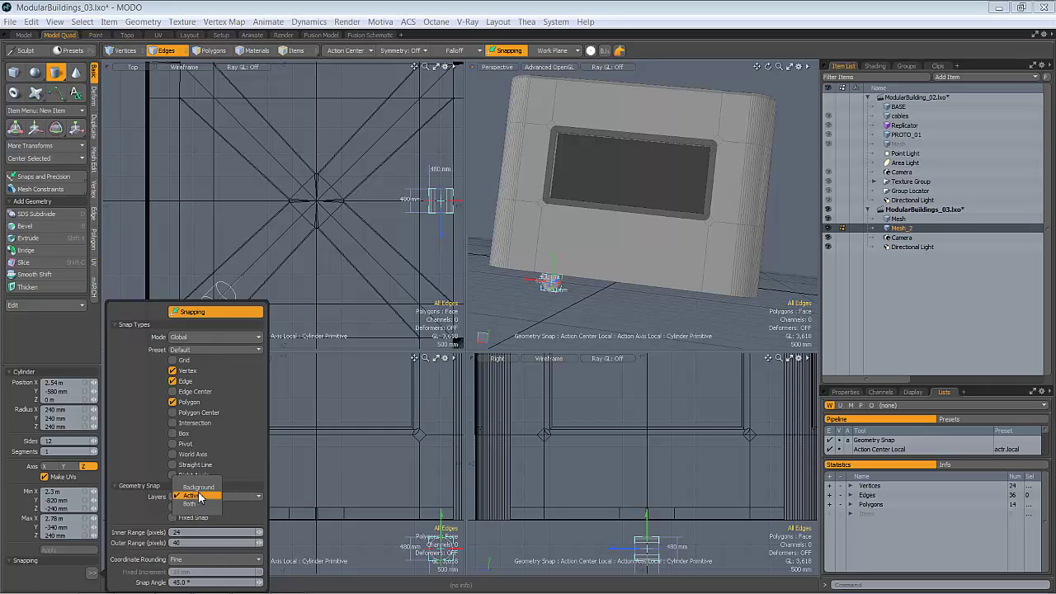
click(200, 488)
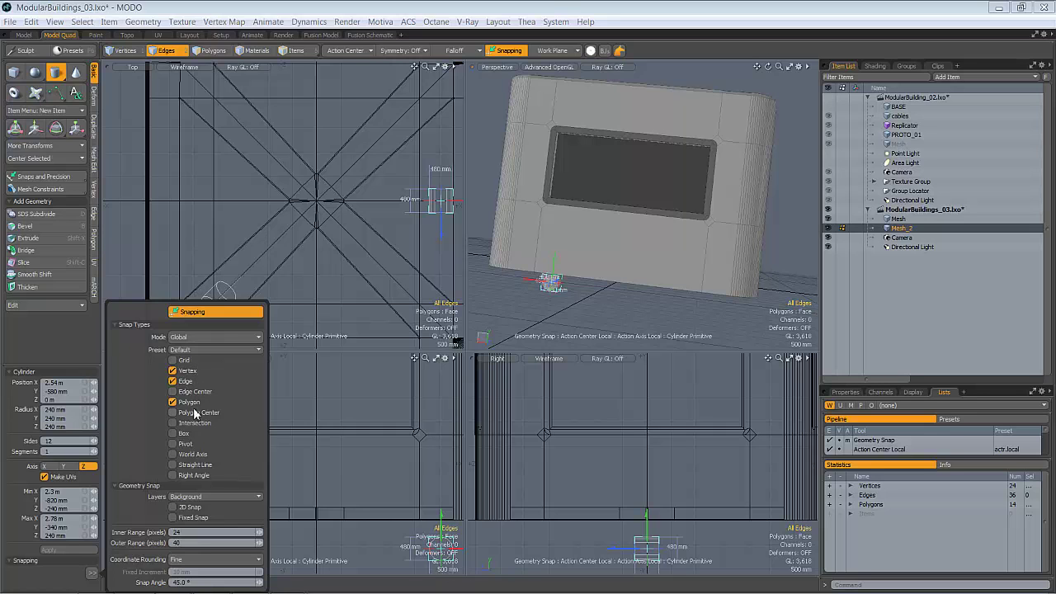
click(548, 9)
- Drop the Cylinder tool and delete the misplaced cylinder from the new mesh
key(q)
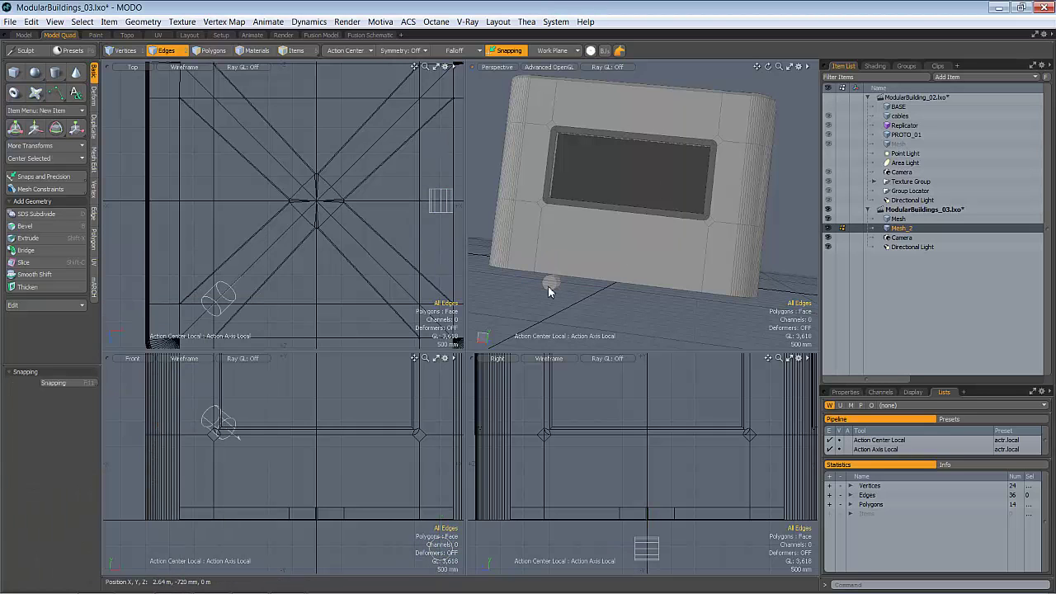
key(3)
double_click(548, 286)
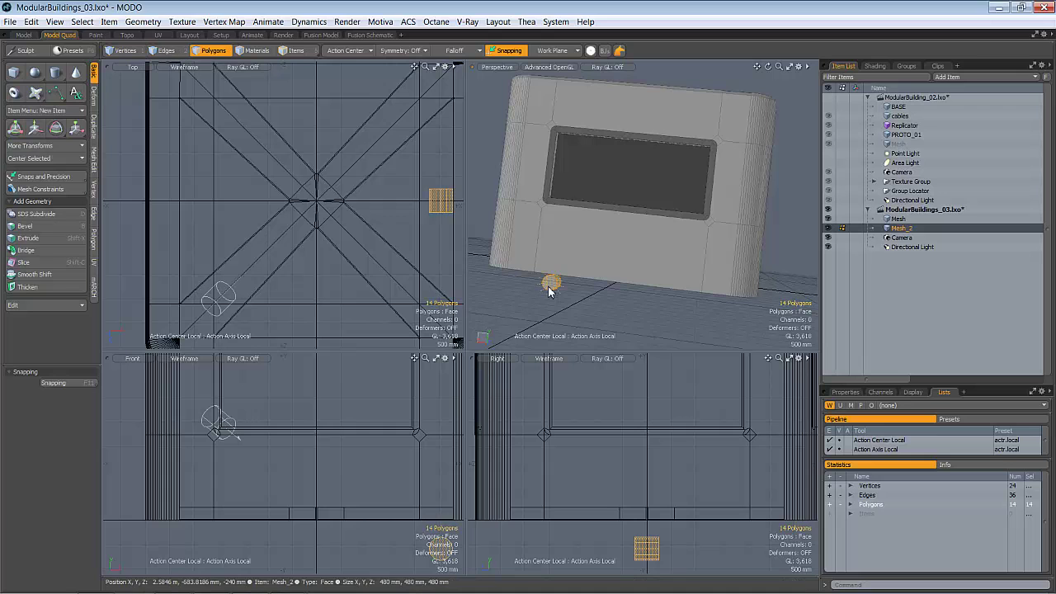
key(Delete)
- Draw a Z-axis cylinder about 360 mm wide with 8 sides, snapped to the building's lower front wall
click(56, 72)
alt+drag(642, 240, 572, 201)
key(ctrl)
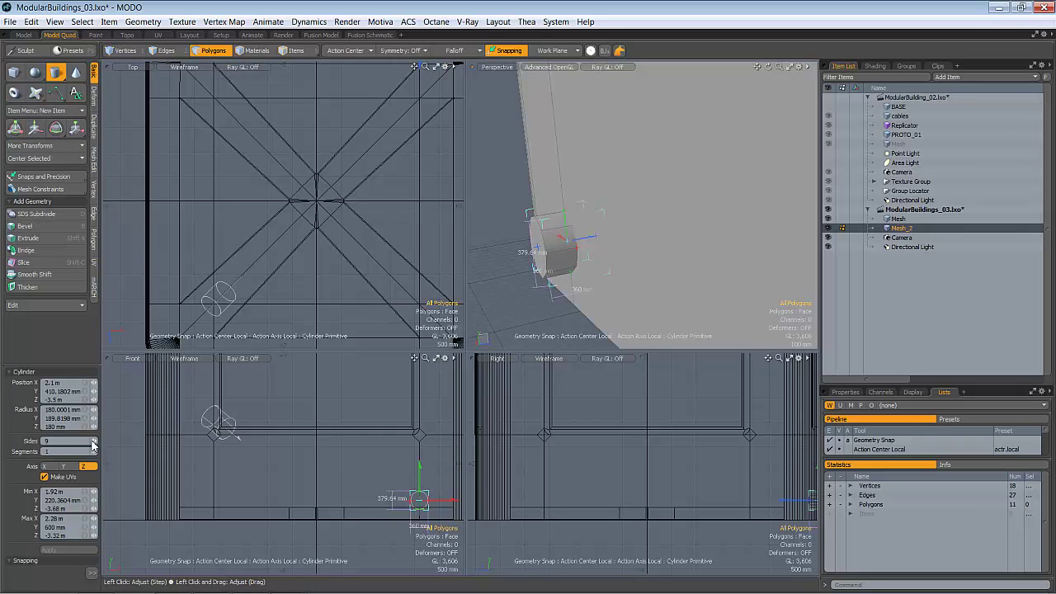
alt+drag(575, 288, 606, 226)
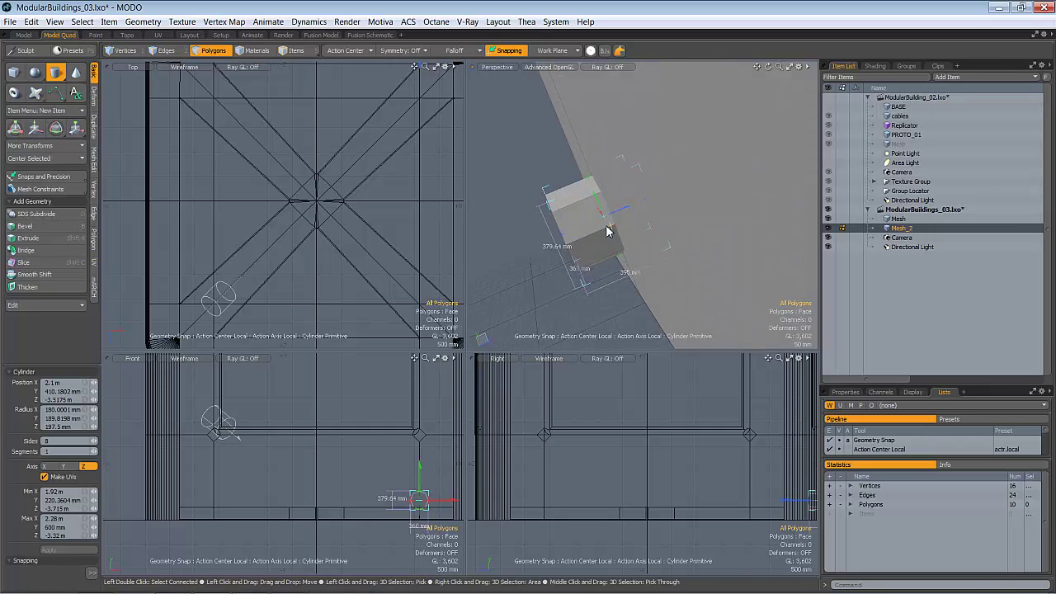
- Shorten the cylinder's depth with its front at -3.575 m in Z and its back at the wall, and turn snapping off
click(512, 54)
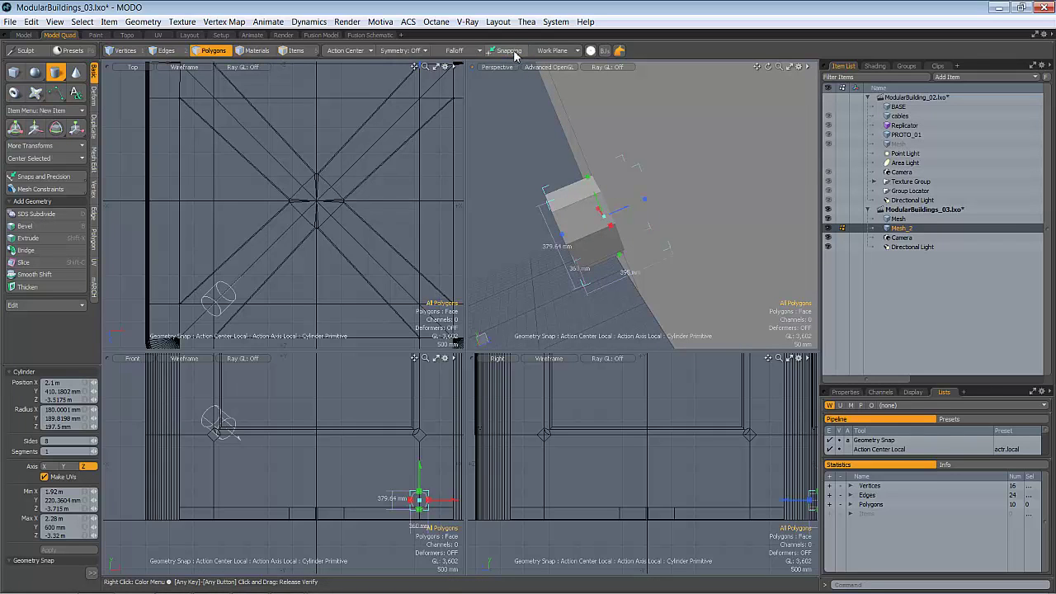
drag(565, 240, 627, 226)
key(x)
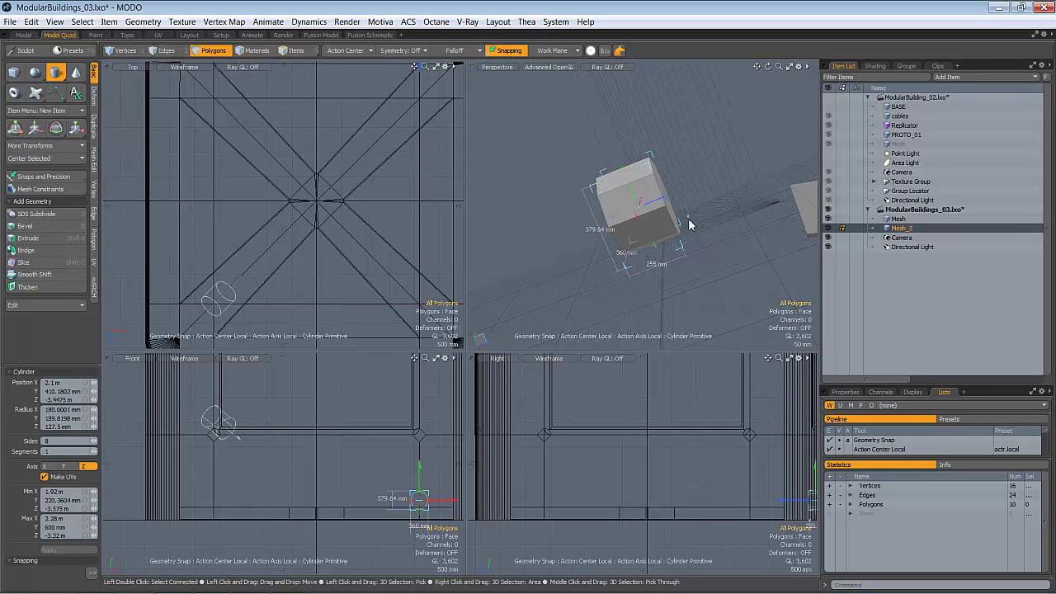
drag(668, 202, 743, 161)
alt+drag(627, 221, 566, 198)
click(502, 53)
key(q)
- Delete the cylinder's back cap polygon that faces the wall
alt+drag(596, 158, 545, 213)
click(682, 193)
key(Delete)
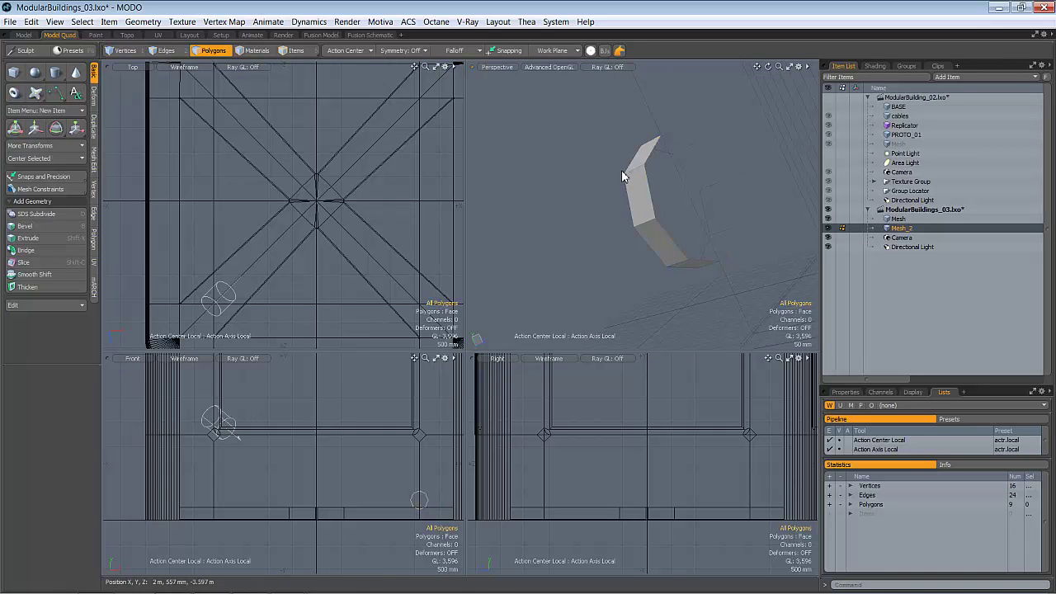
- Split the cylinder's octagonal front face into triangles around its centre with the Spikey tool at strength 0.0
alt+drag(633, 193, 717, 188)
scroll(619, 240, down, 5)
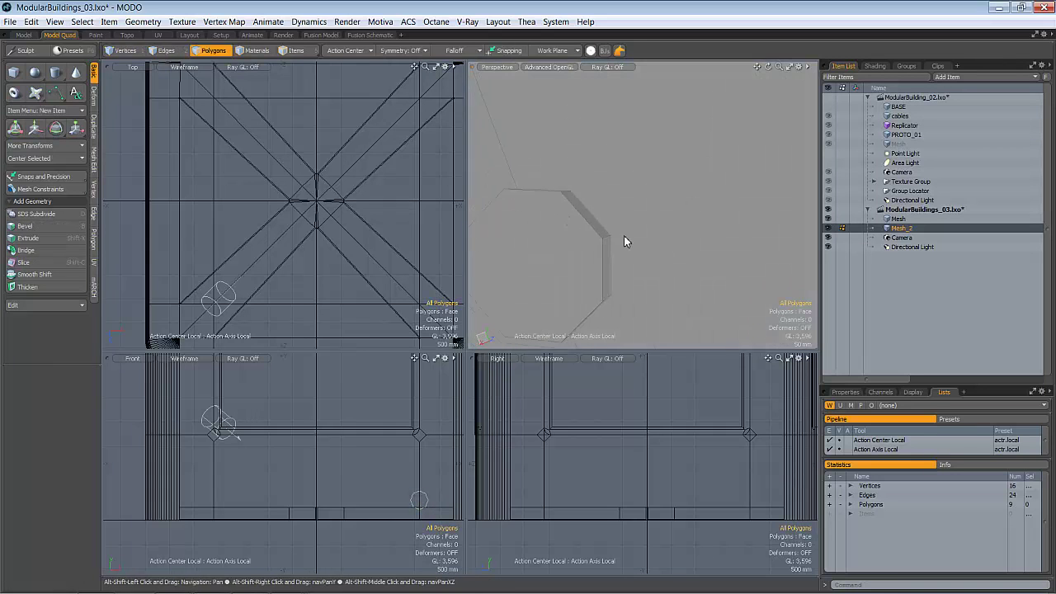
click(629, 223)
key(shift+a)
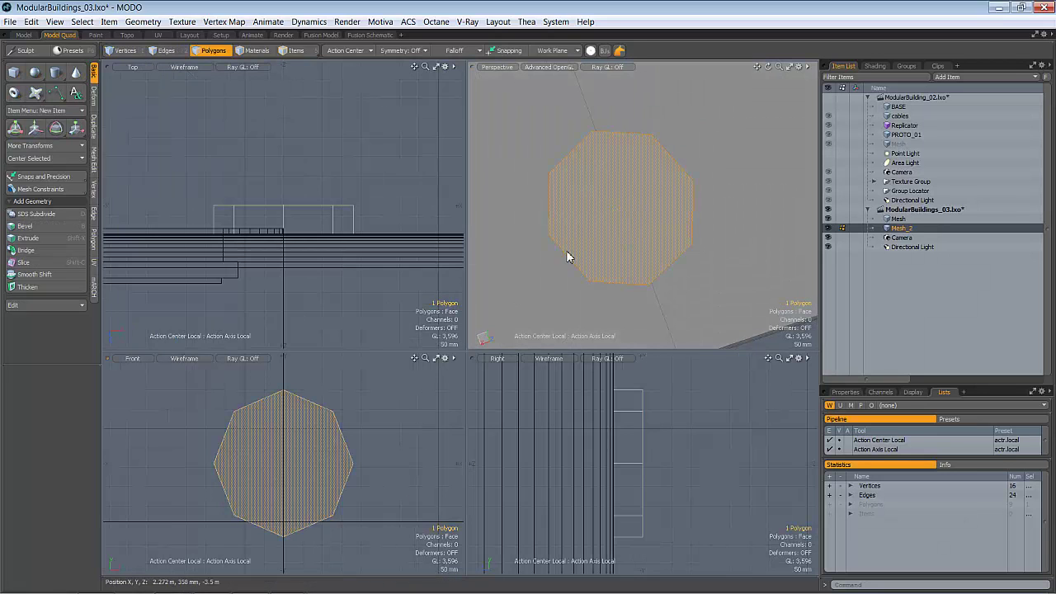
scroll(608, 239, down, 1)
alt+drag(608, 238, 635, 232)
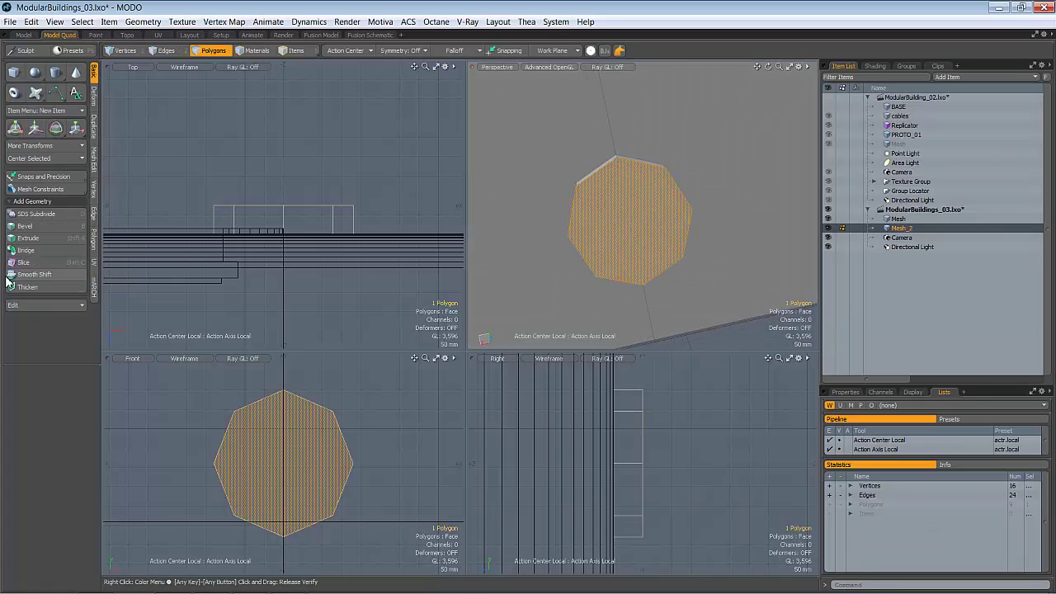
click(95, 232)
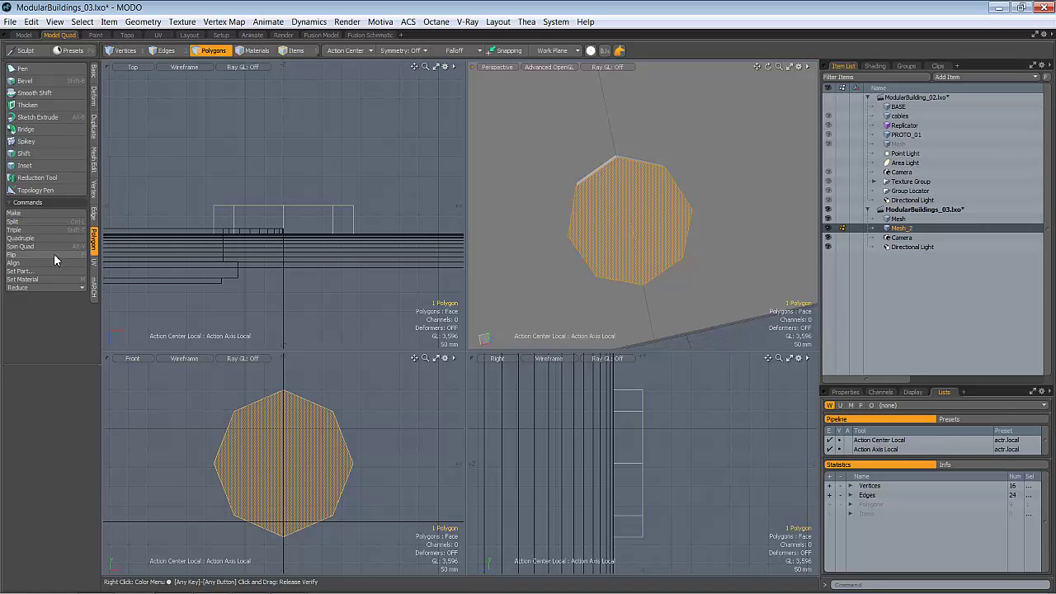
click(39, 141)
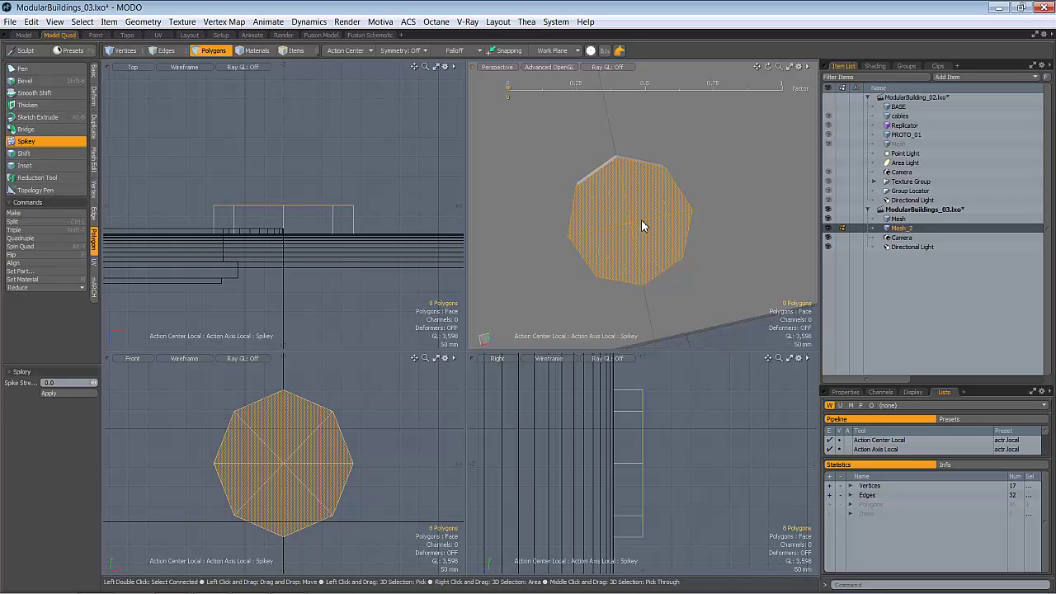
key(space)
- Delete the four diagonal edges of the front face, leaving four quads
alt+drag(645, 266, 614, 238)
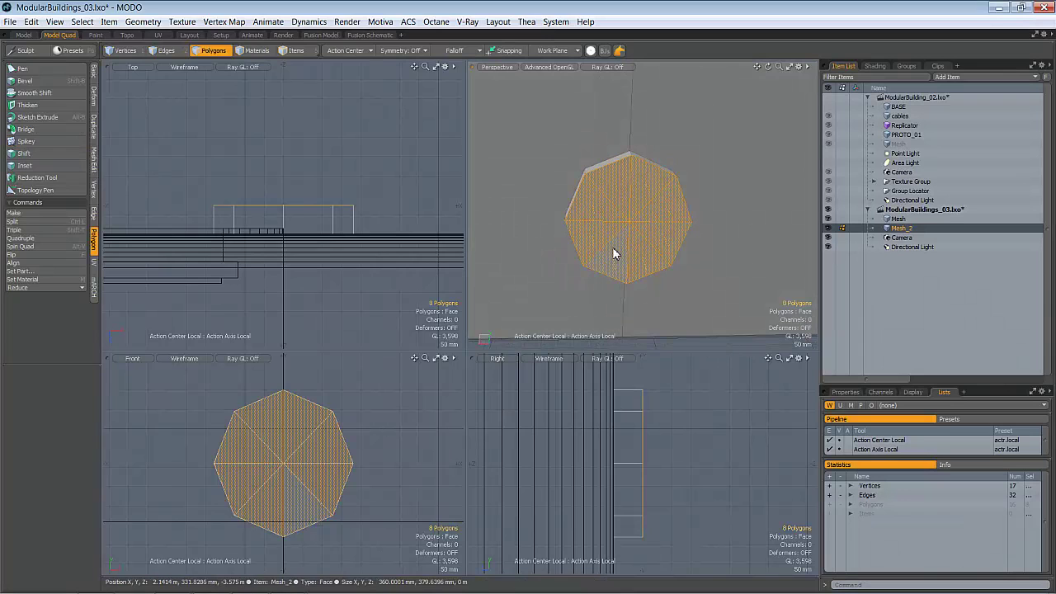
key(space)
key(space)
click(616, 207)
shift+click(641, 234)
shift+click(644, 211)
shift+click(618, 235)
key(Delete)
- Convert the cylinder to subdivision surfaces and bevel its four front polygons, finishing with a 32 mm inset
mouse_move(631, 187)
alt+mouse_down()
mouse_move(606, 236)
mouse_move(610, 207)
mouse_move(625, 226)
mouse_move(635, 200)
mouse_move(626, 245)
mouse_move(674, 231)
mouse_move(521, 246)
mouse_move(648, 212)
mouse_move(672, 221)
mouse_move(656, 206)
mouse_move(623, 236)
alt+mouse_up()
key(3)
key(Tab)
key(shift+b)
click(651, 212)
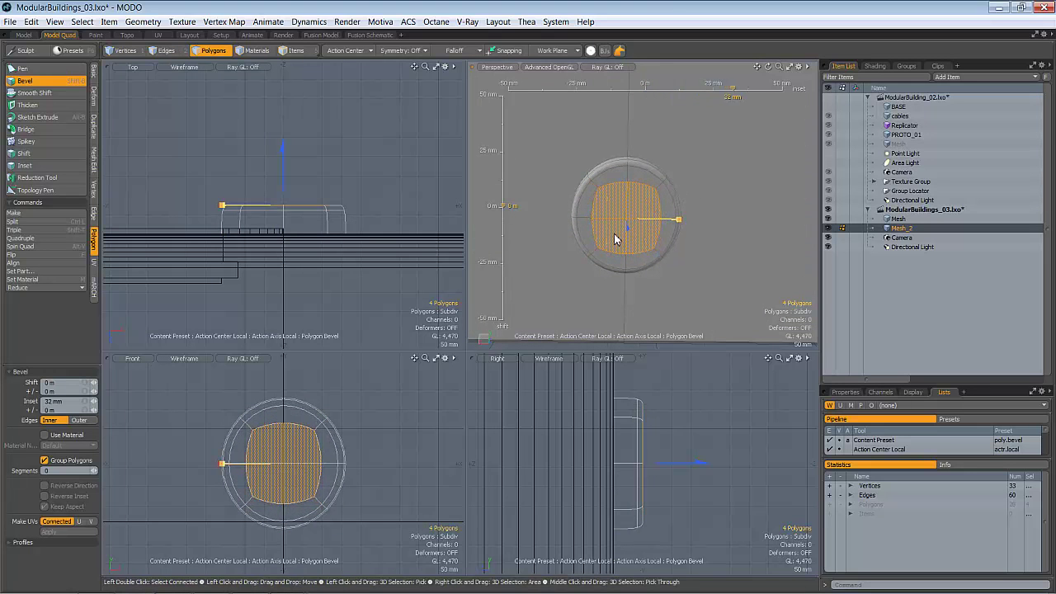
- Add a tight 2 mm inset to the front polygons and bevel them inward with a -12 mm shift
click(675, 210)
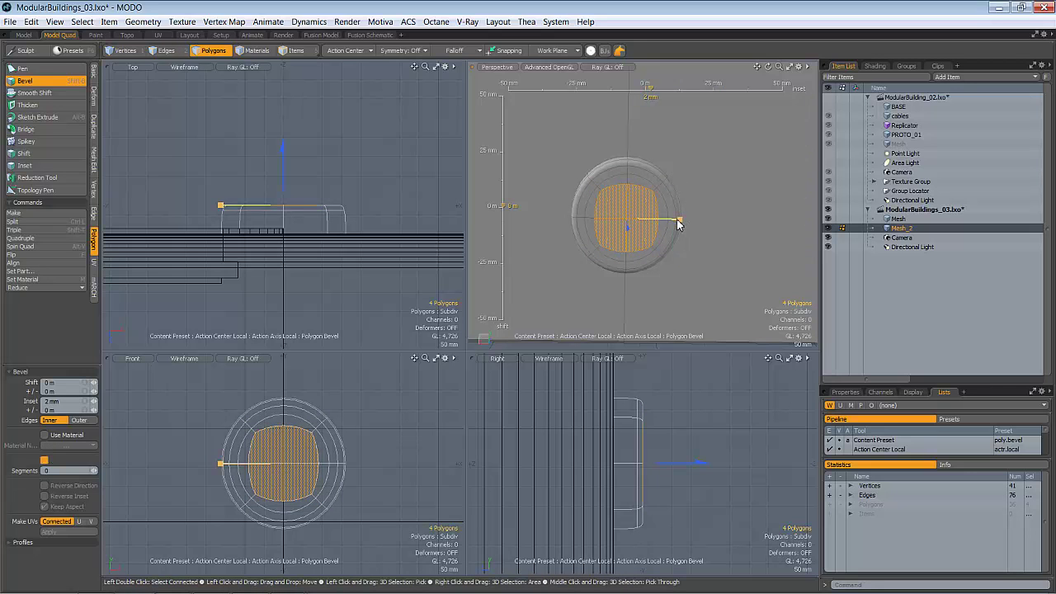
drag(664, 222, 576, 195)
shift+click(692, 188)
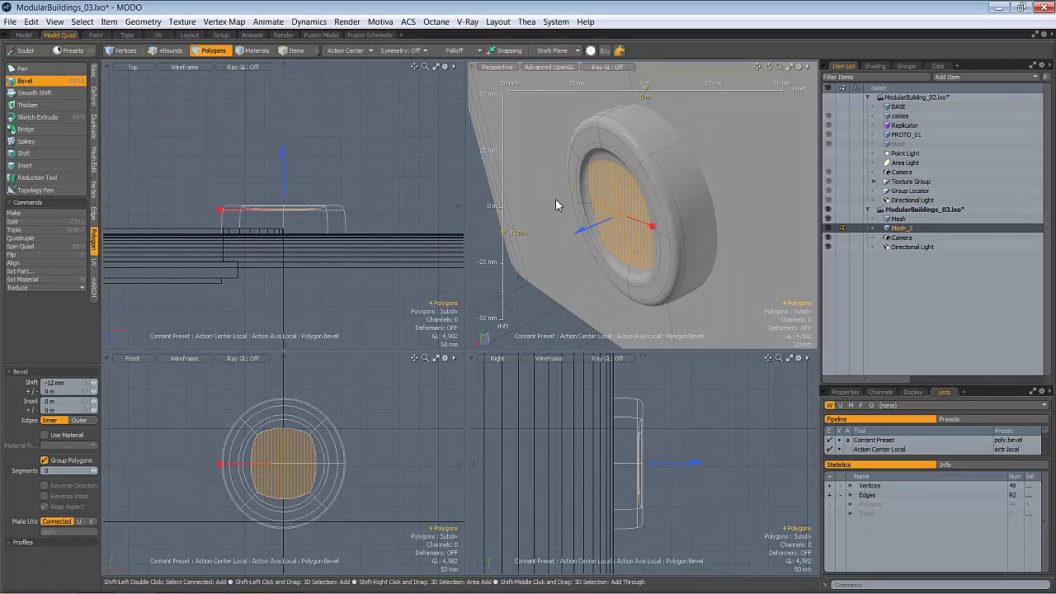
- Bevel the recessed polygons deeper with a -23 mm shift
click(548, 204)
drag(581, 236, 733, 163)
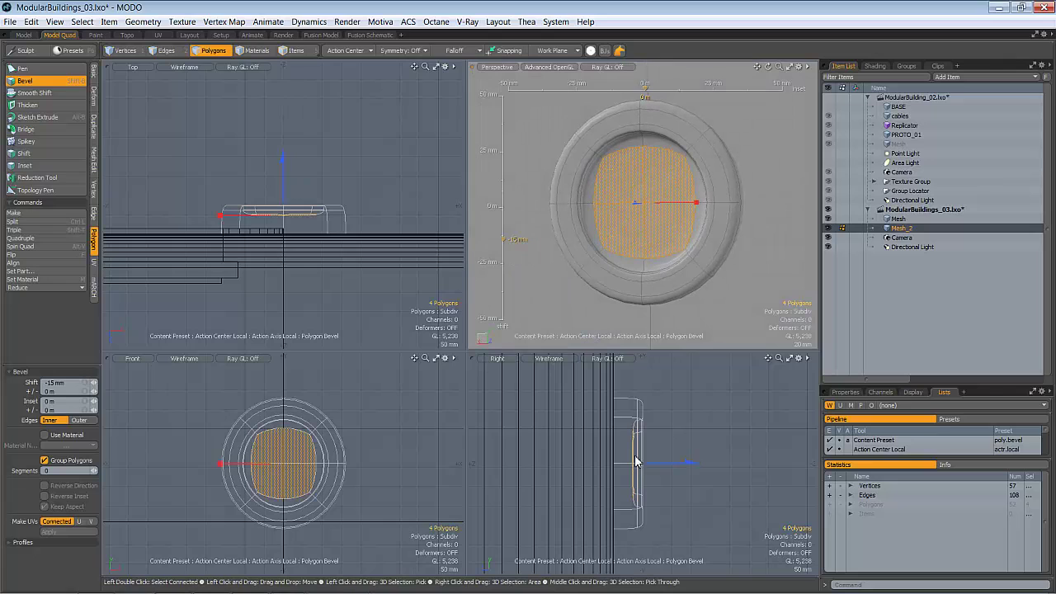
drag(652, 467, 649, 467)
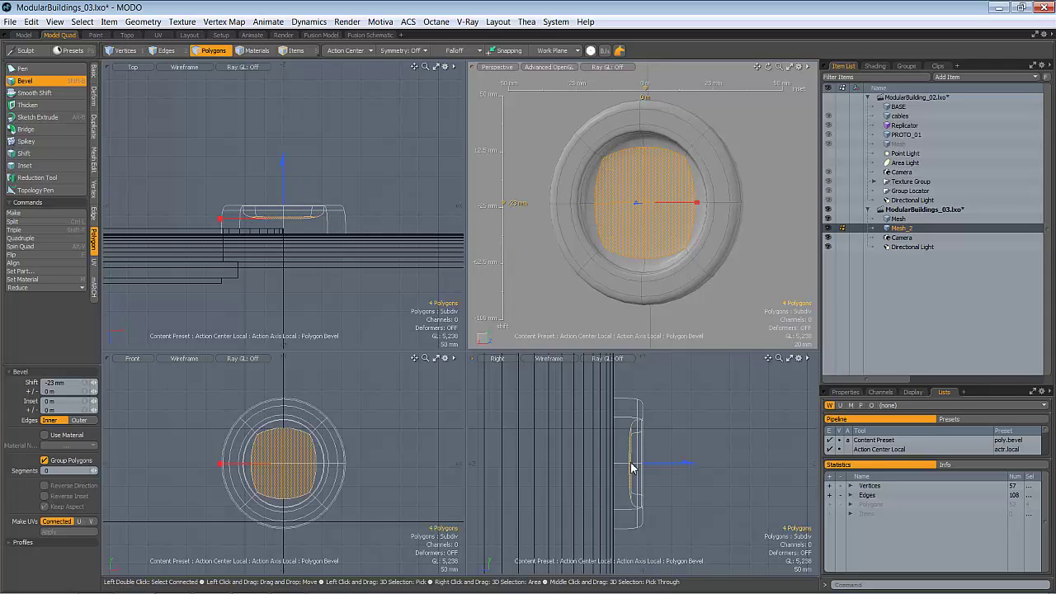
- Inset the recess floor polygons with new bevels, finishing with an 11.8 mm inset
key(shift)
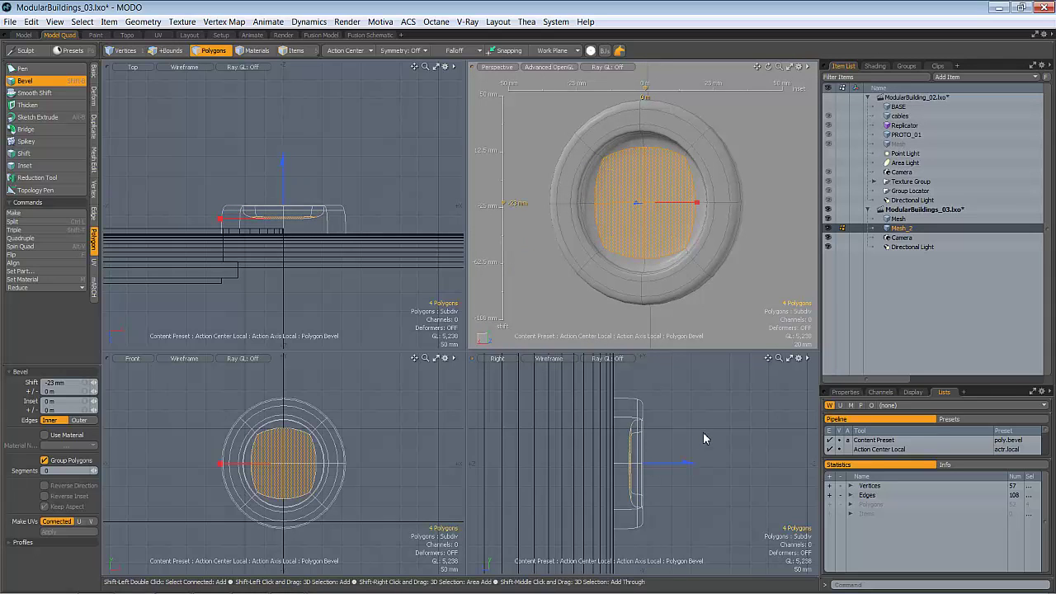
shift+click(702, 431)
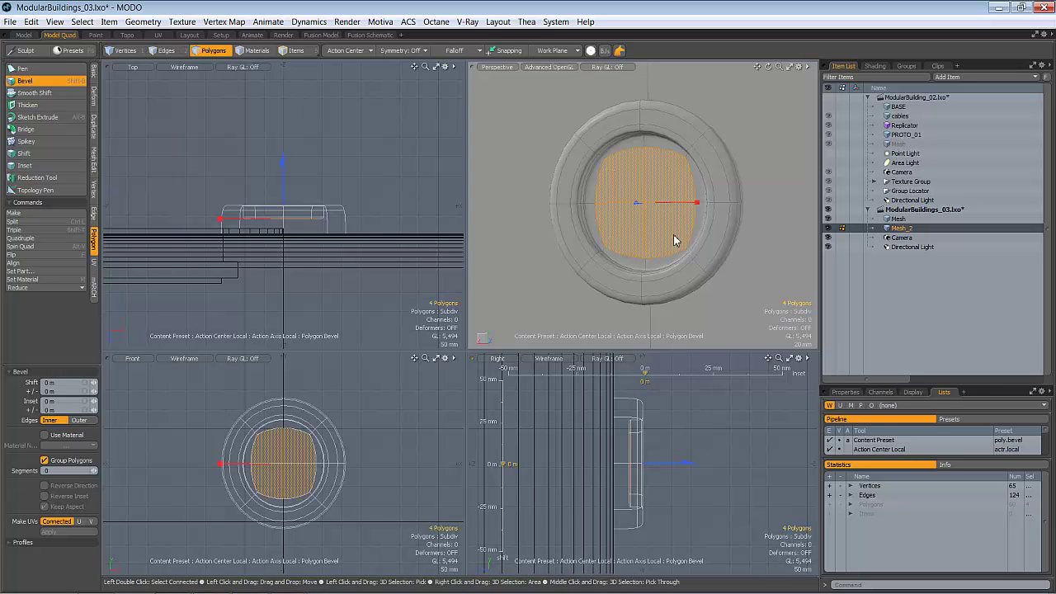
drag(698, 209, 709, 262)
key(shift)
shift+click(682, 478)
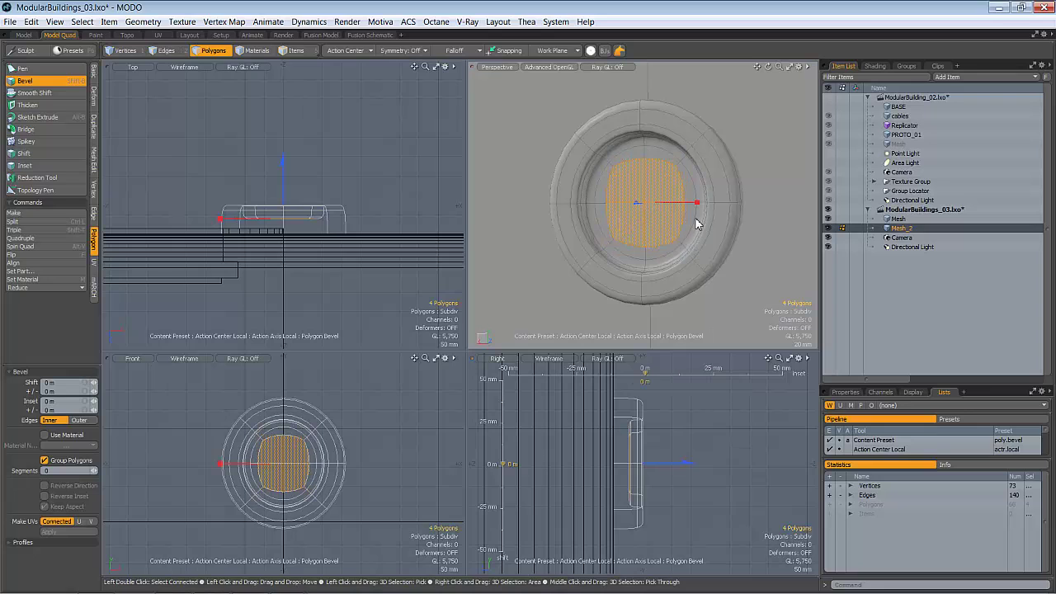
drag(697, 208, 660, 224)
- Bevel the recess's centre polygons outward with a 14 mm shift
key(shift)
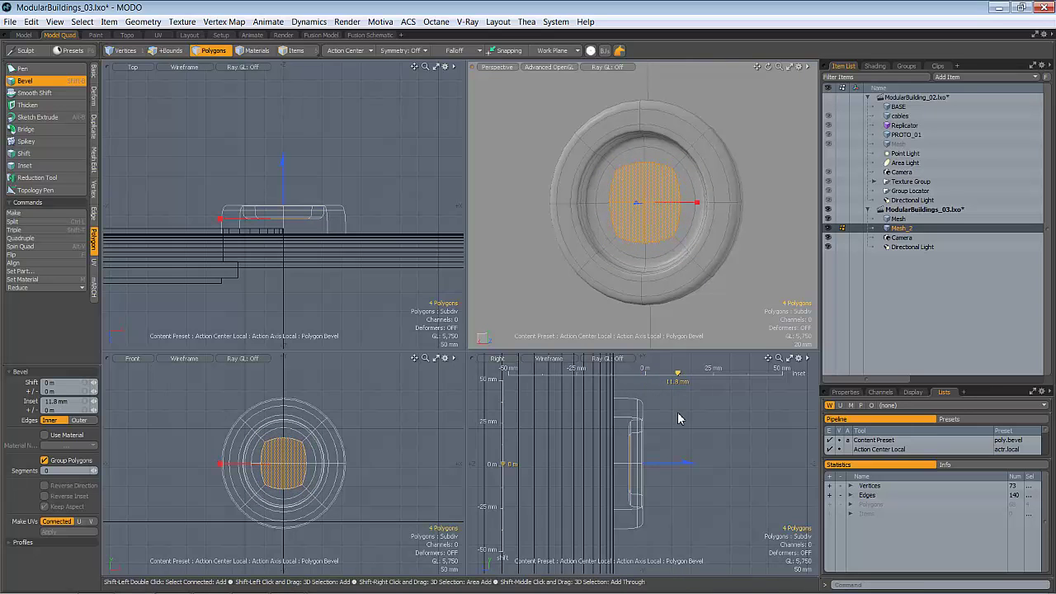
shift+click(678, 418)
drag(656, 465, 661, 465)
alt+drag(685, 263, 605, 246)
- Add holding bevels around the raised centre and inset its four centre polygons 2.8 mm
key(shift)
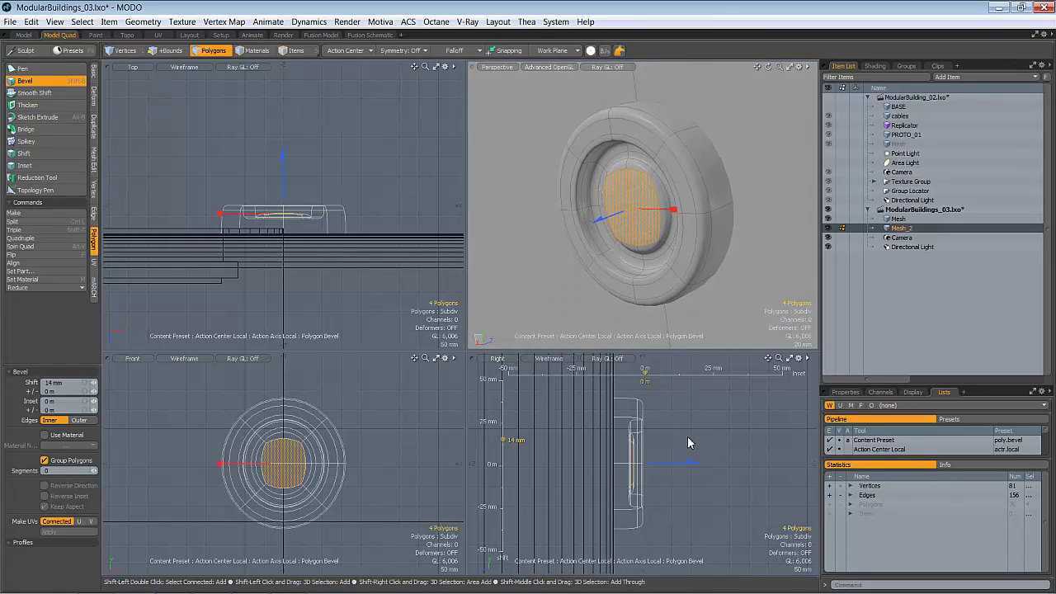
shift+click(734, 448)
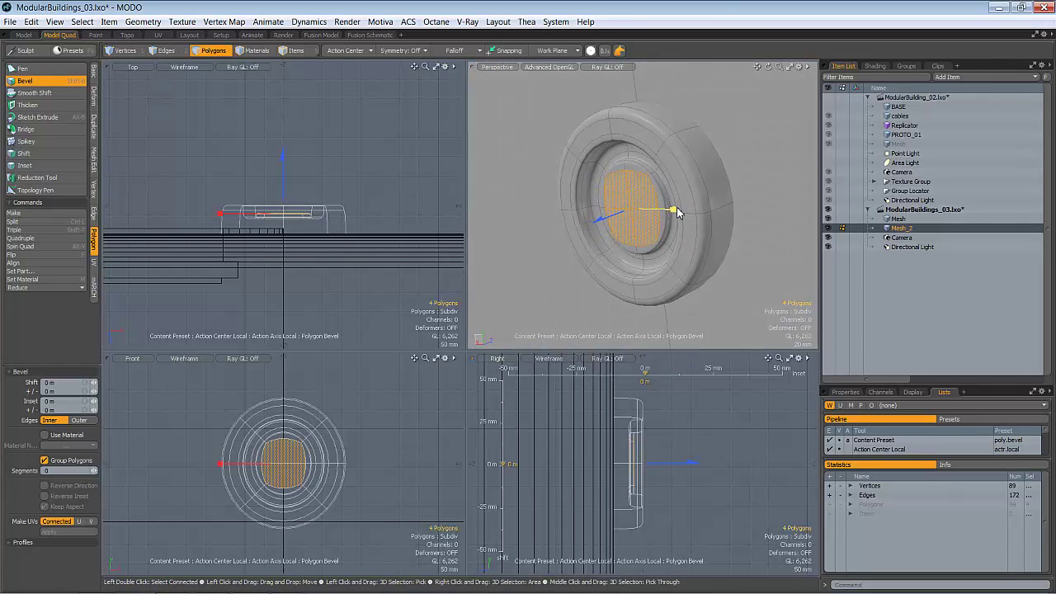
drag(672, 214, 618, 229)
shift+click(678, 413)
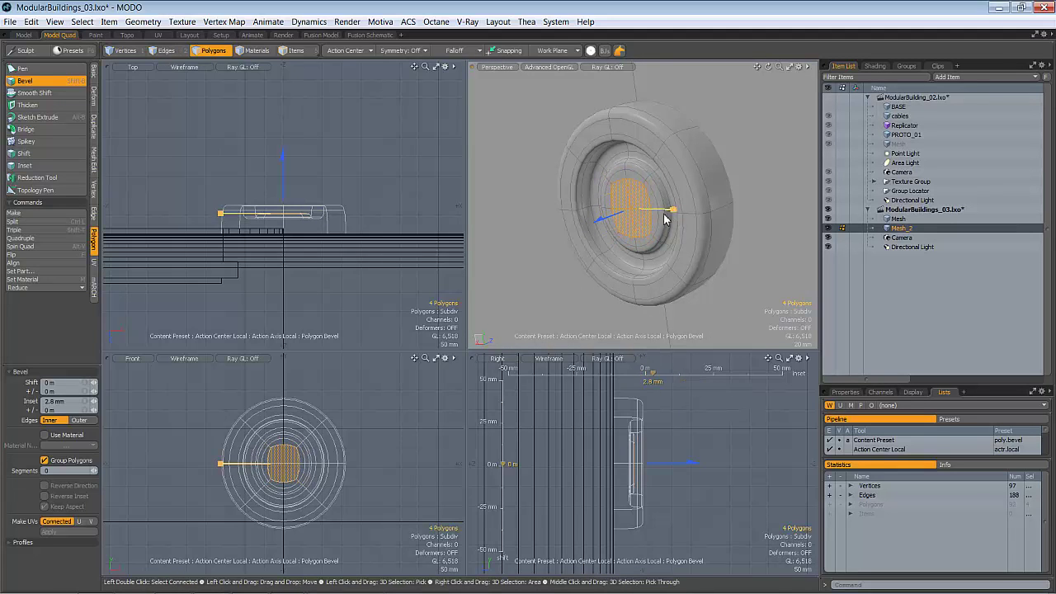
shift+click(770, 456)
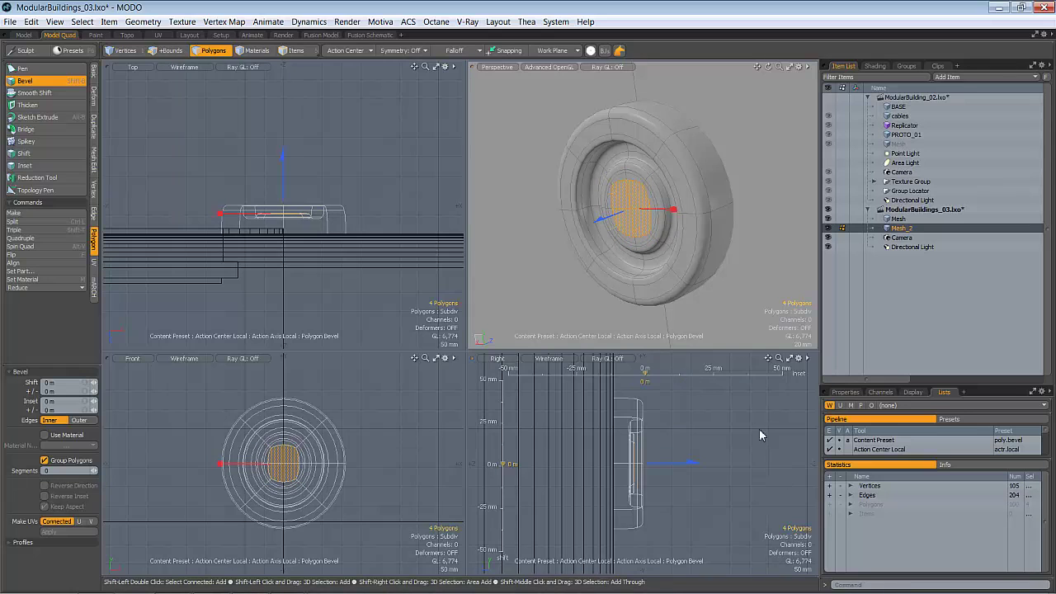
- Bevel the four centre polygons inward with a -16 mm shift and add another zero-offset bevel
drag(600, 225, 684, 280)
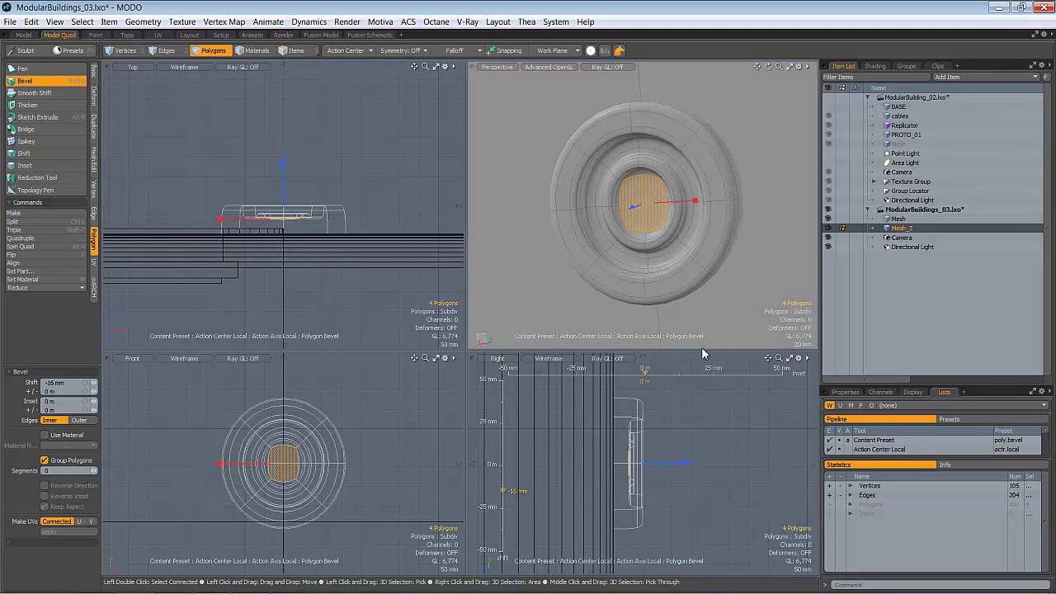
shift+click(719, 438)
alt+drag(660, 236, 723, 178)
key(space)
scroll(724, 177, up, 3)
key(1)
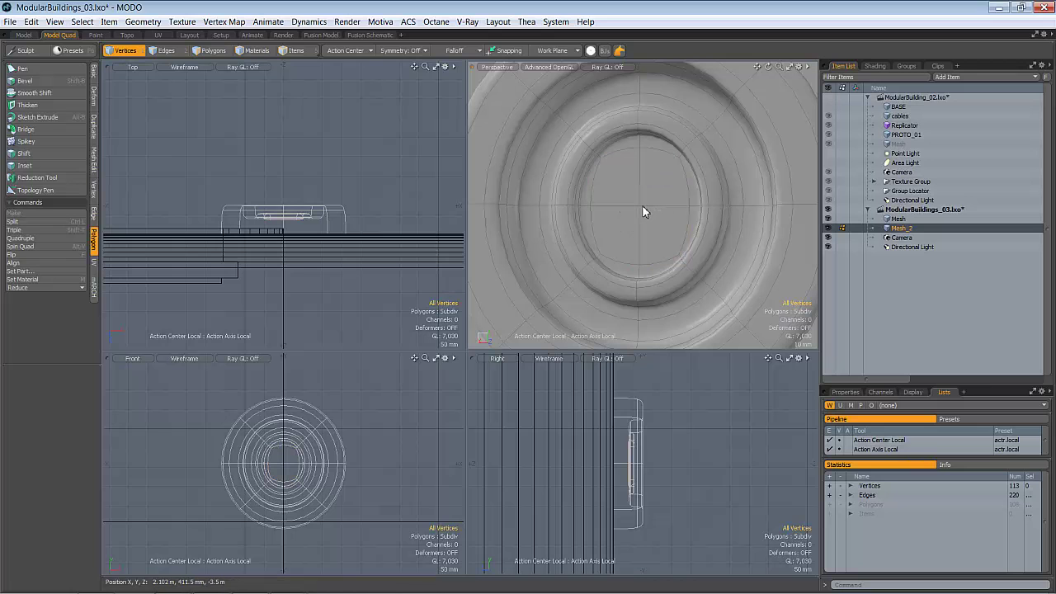
- Bevel the four innermost polygons with a 39.1 mm inset to form a small centre patch
key(3)
scroll(648, 201, down, 3)
alt+drag(654, 198, 732, 201)
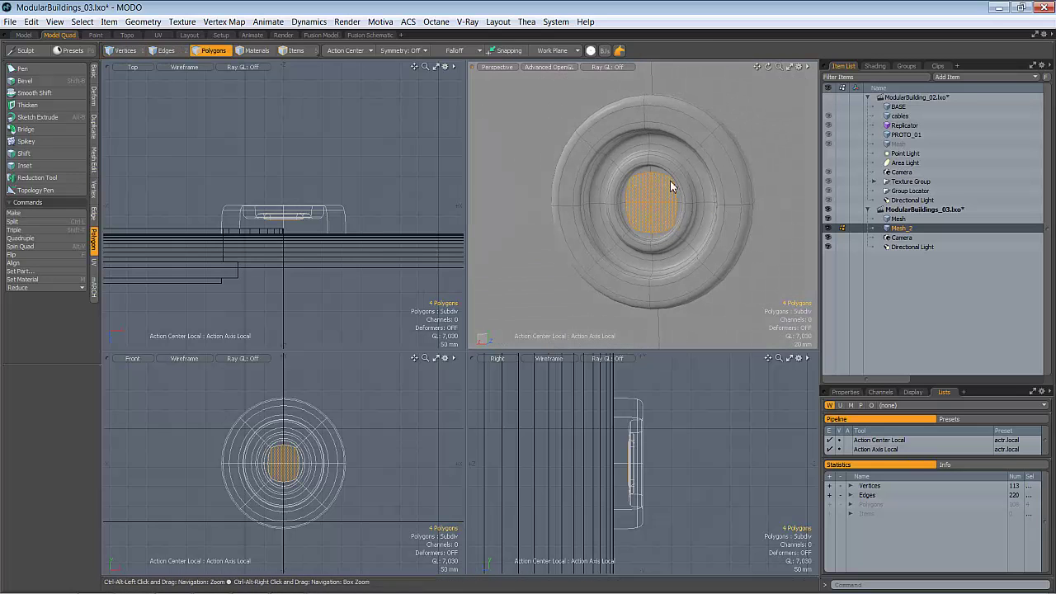
scroll(652, 198, up, 4)
alt+drag(657, 207, 661, 197)
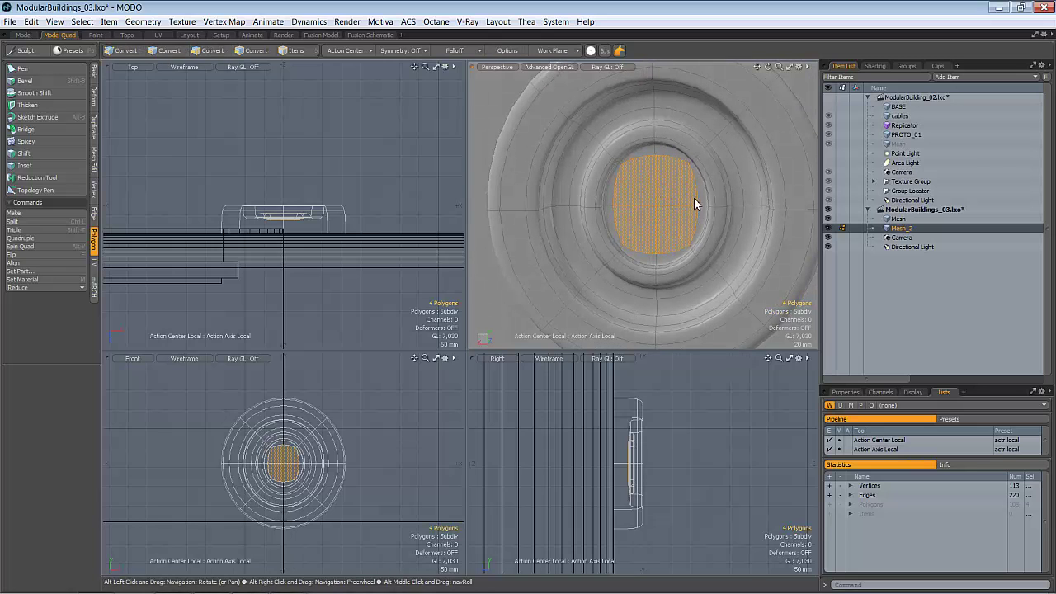
key(b)
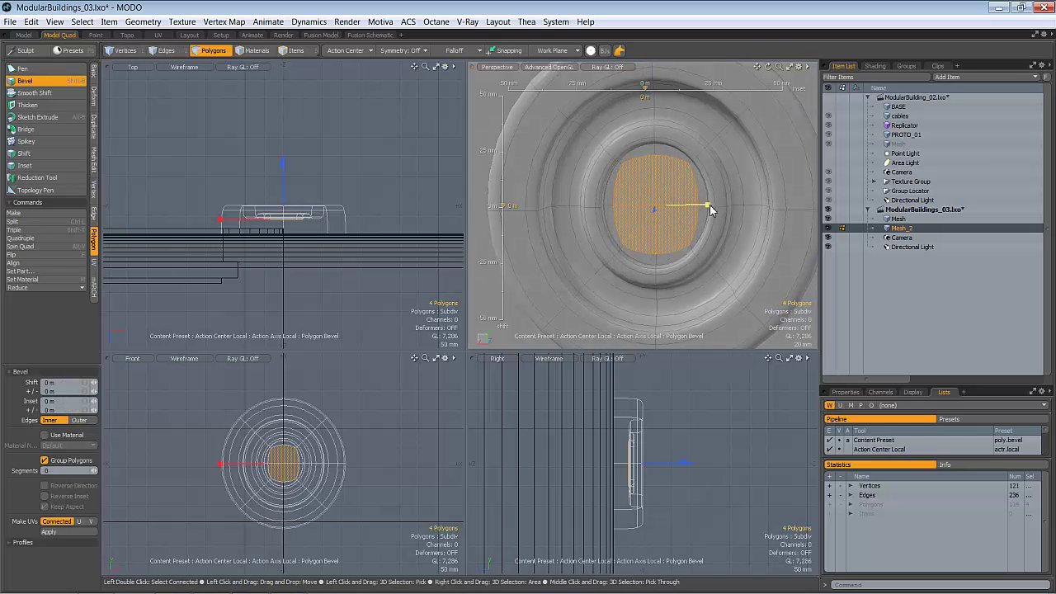
drag(709, 209, 479, 280)
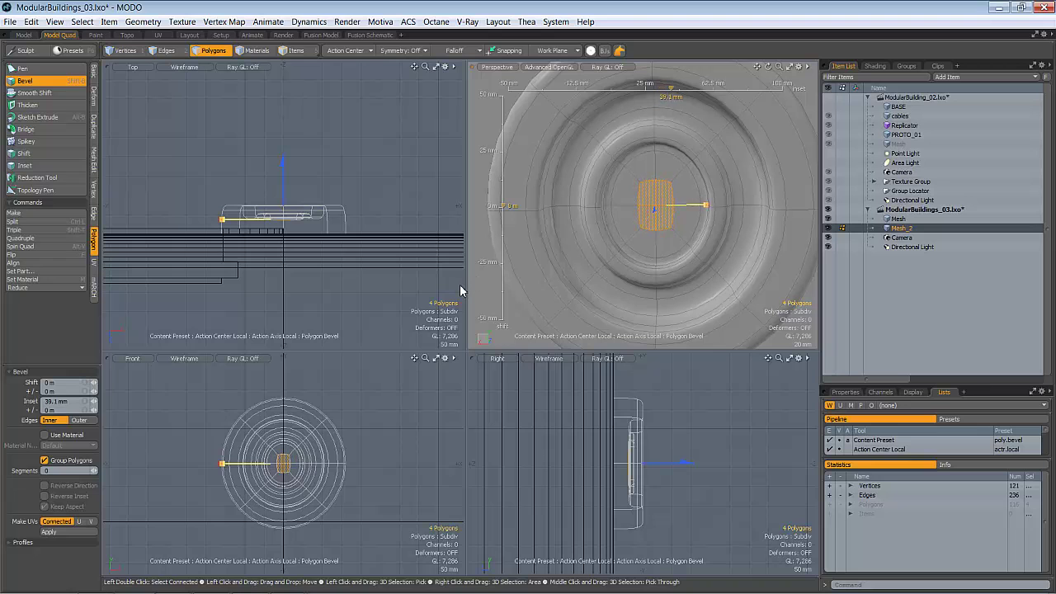
- Scale the small centre patch to 75% along X with the Transform tool
key(y)
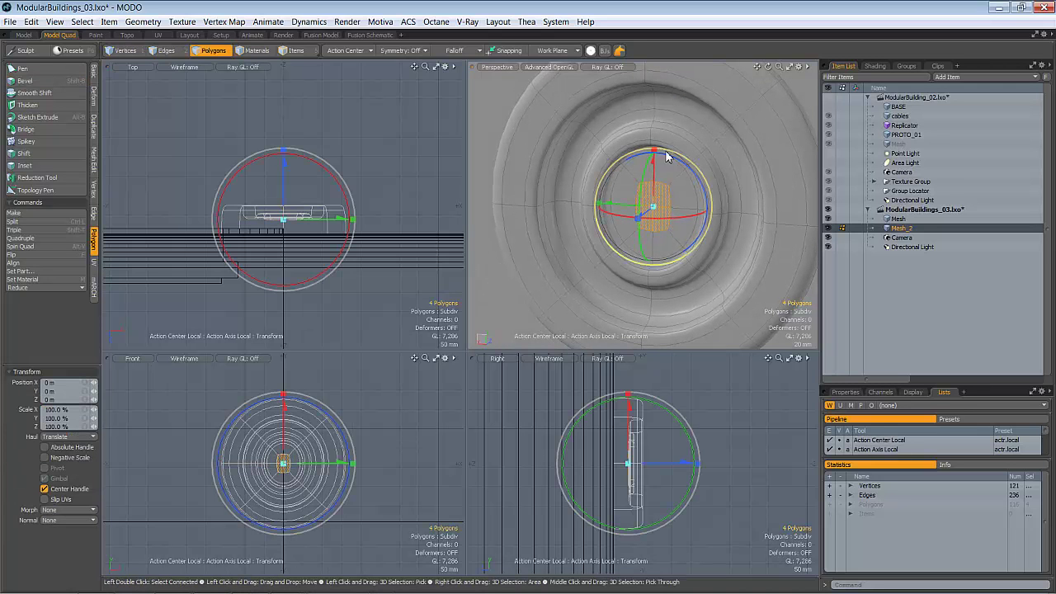
drag(664, 204, 665, 208)
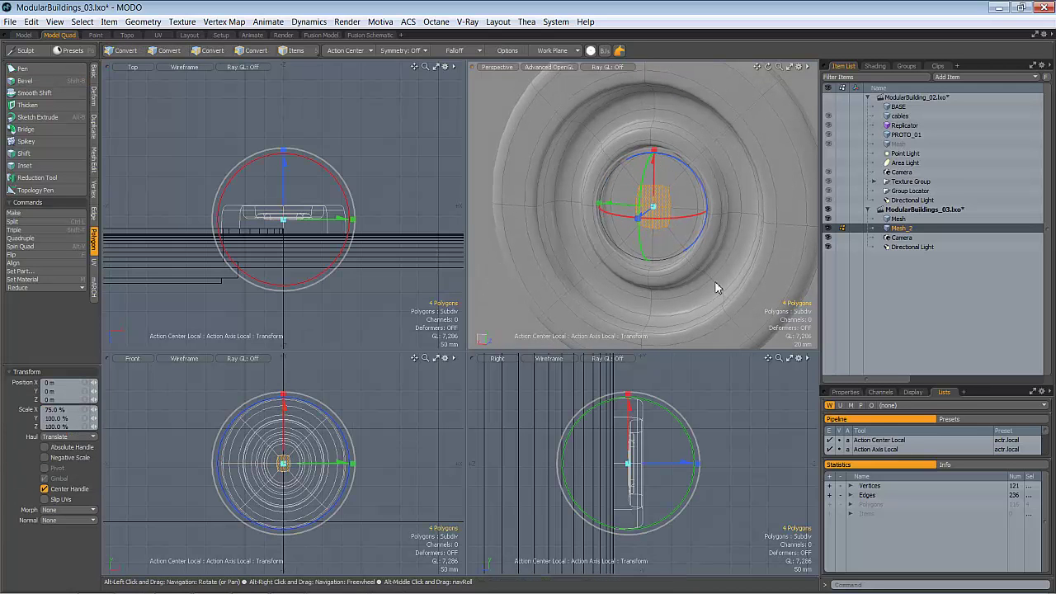
alt+drag(717, 288, 761, 259)
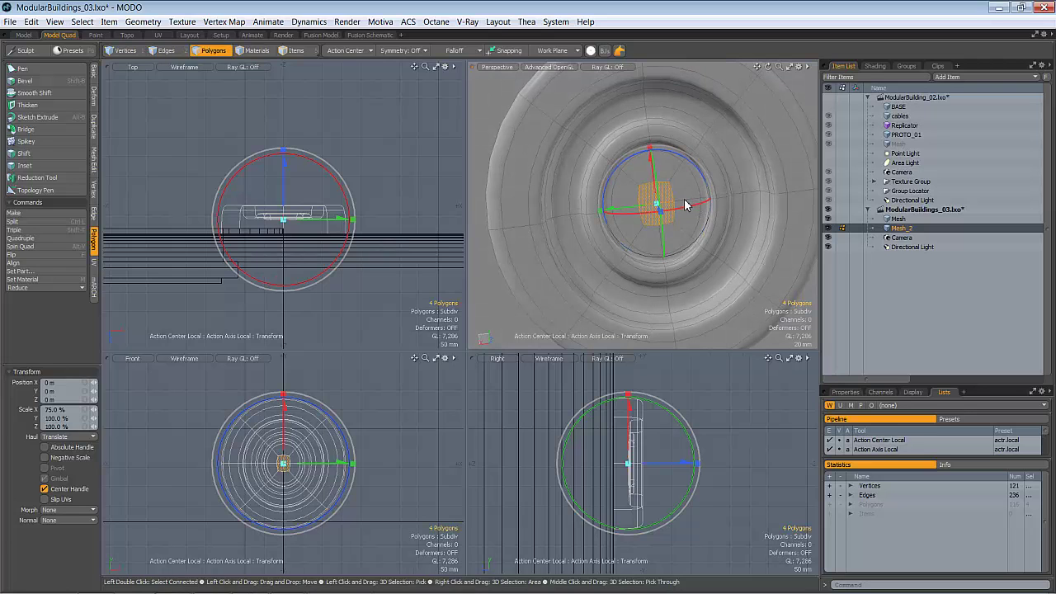
- Bevel the small centre patch outward into a short tapered knob with an extra bevel at its tip
key(b)
mouse_move(663, 214)
alt+mouse_down()
mouse_move(635, 238)
mouse_move(651, 215)
mouse_move(665, 228)
mouse_move(641, 212)
mouse_move(750, 173)
mouse_move(705, 200)
alt+mouse_up()
key(space)
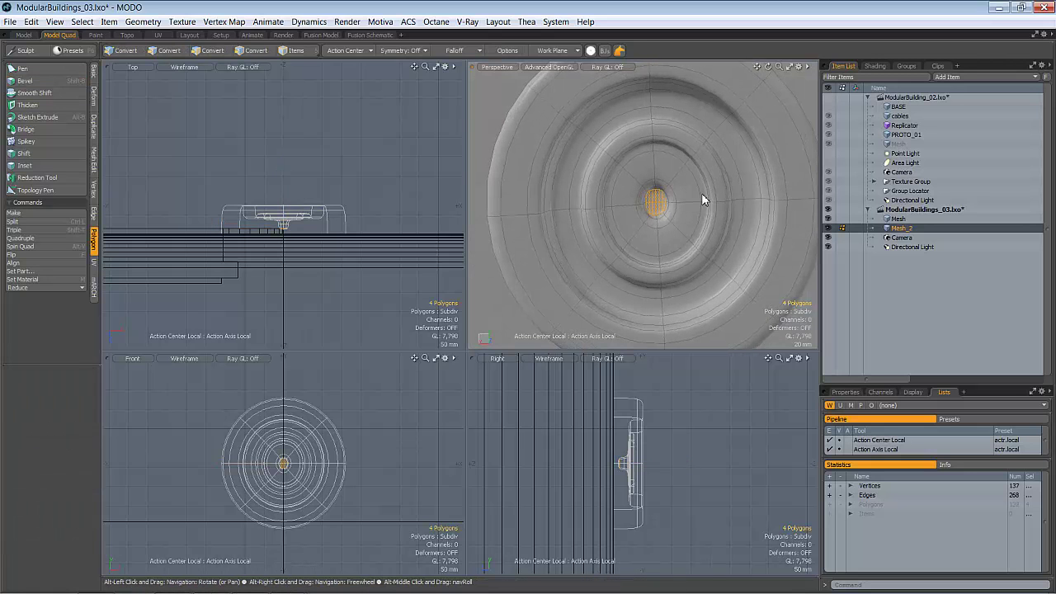
- Grow the selection over the whole centre knob and scale it to about 83.5% in Z to make it round
scroll(705, 190, up, 3)
key(shift+Up)
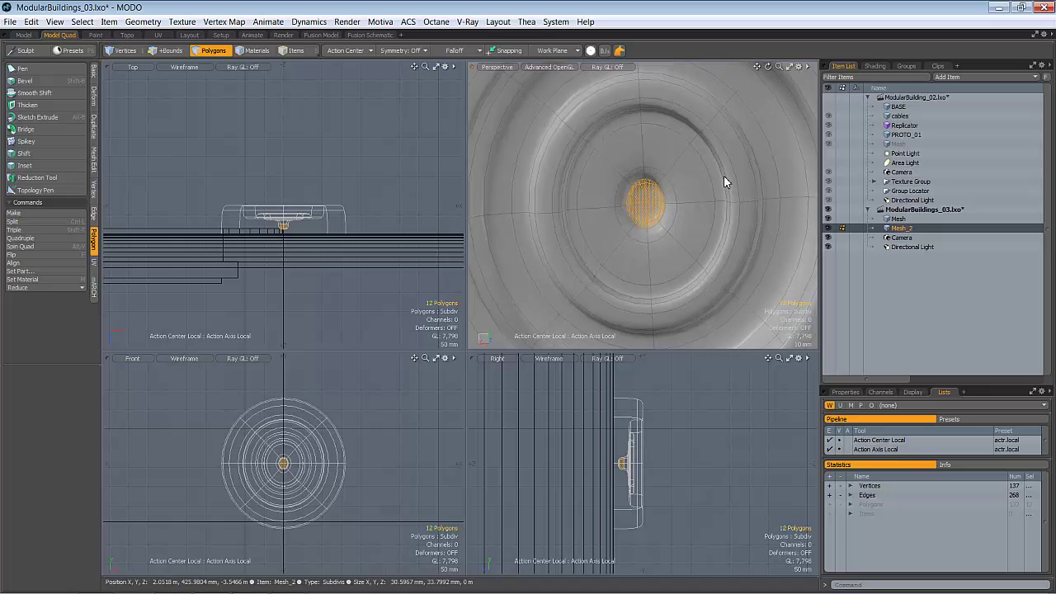
key(shift+Up)
key(y)
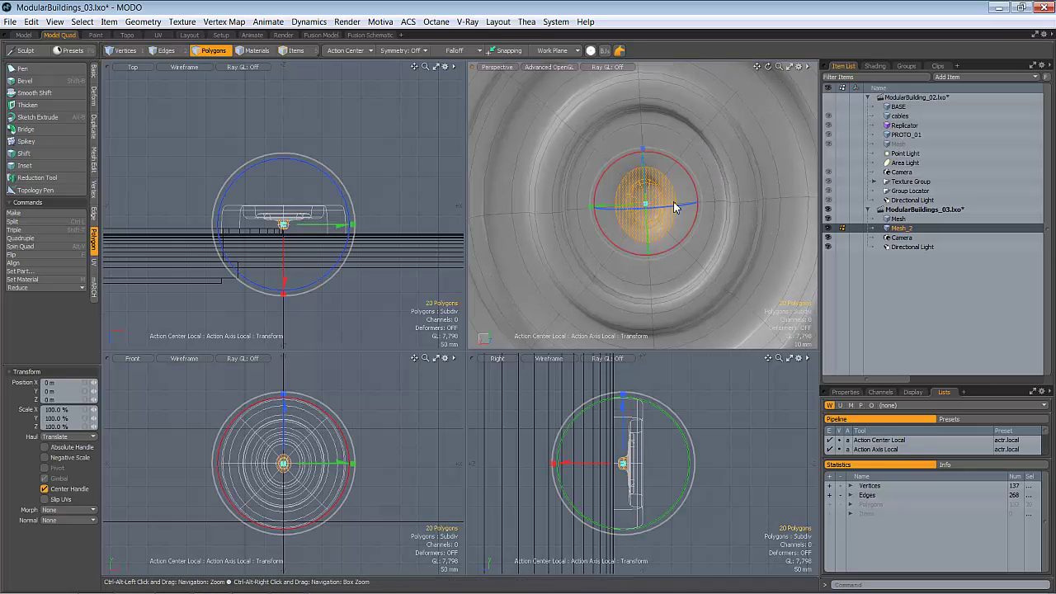
scroll(676, 206, up, 2)
drag(631, 172, 697, 194)
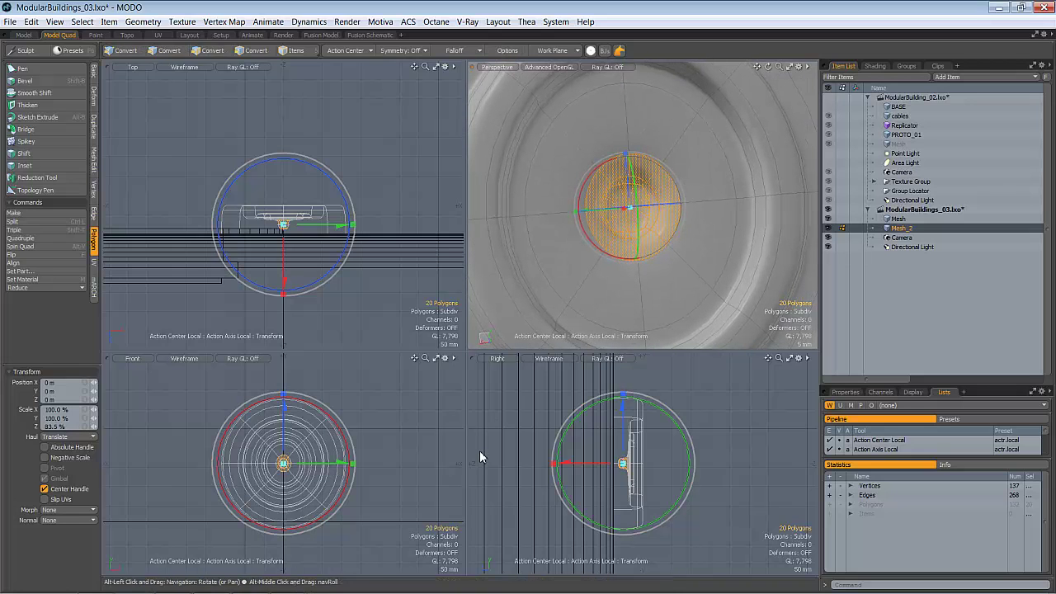
ctrl+alt+drag(251, 459, 328, 464)
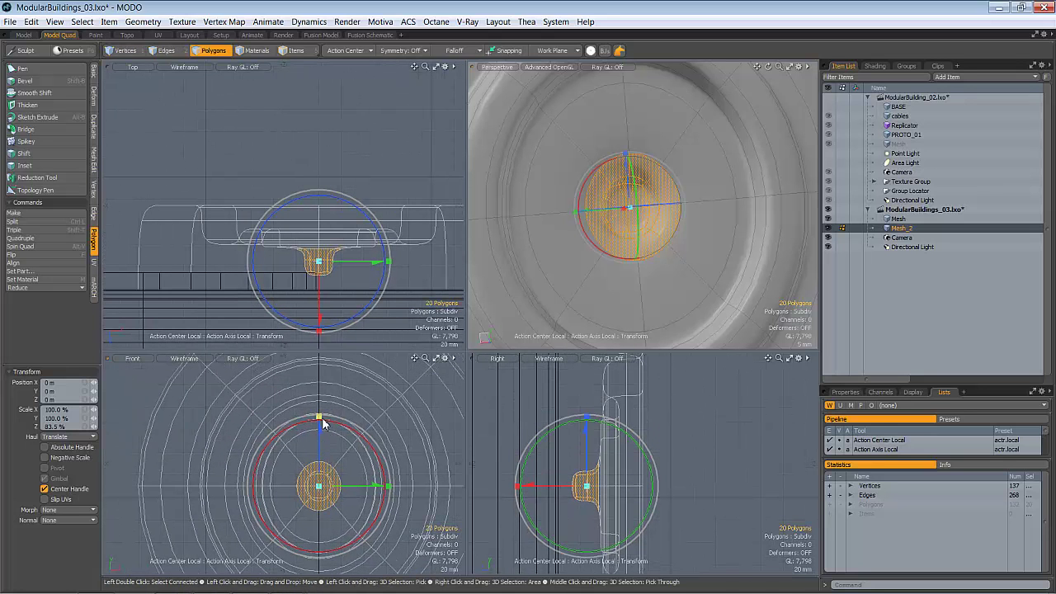
drag(319, 419, 320, 420)
key(space)
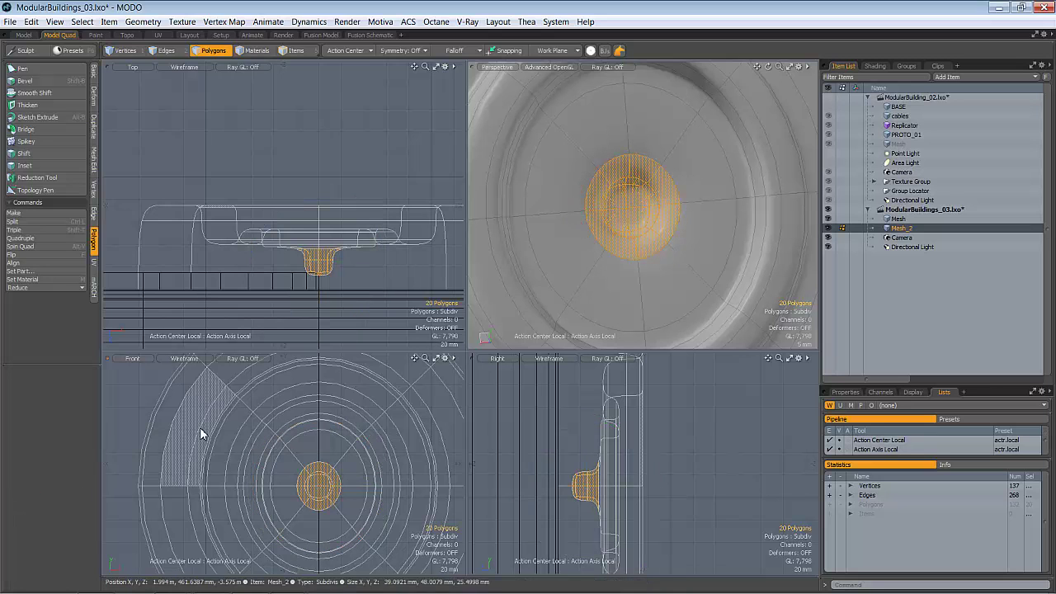
- Select the entire round fixture and assign it a new material named CONNECTOR with Smoothing enabled
key(Escape)
scroll(634, 270, down, 6)
alt+drag(634, 250, 556, 234)
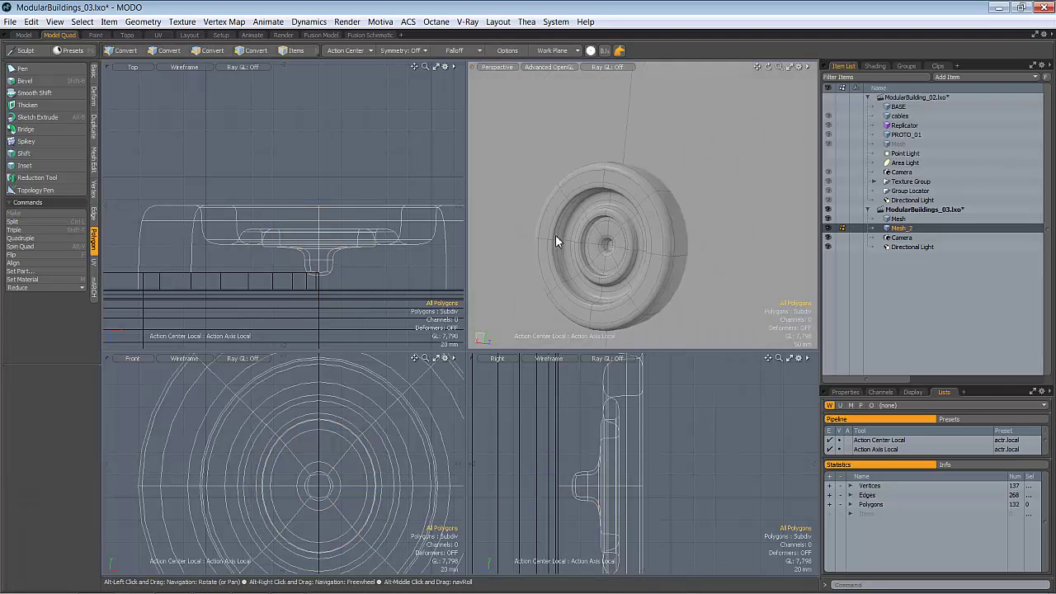
scroll(549, 229, down, 5)
click(624, 250)
double_click(624, 250)
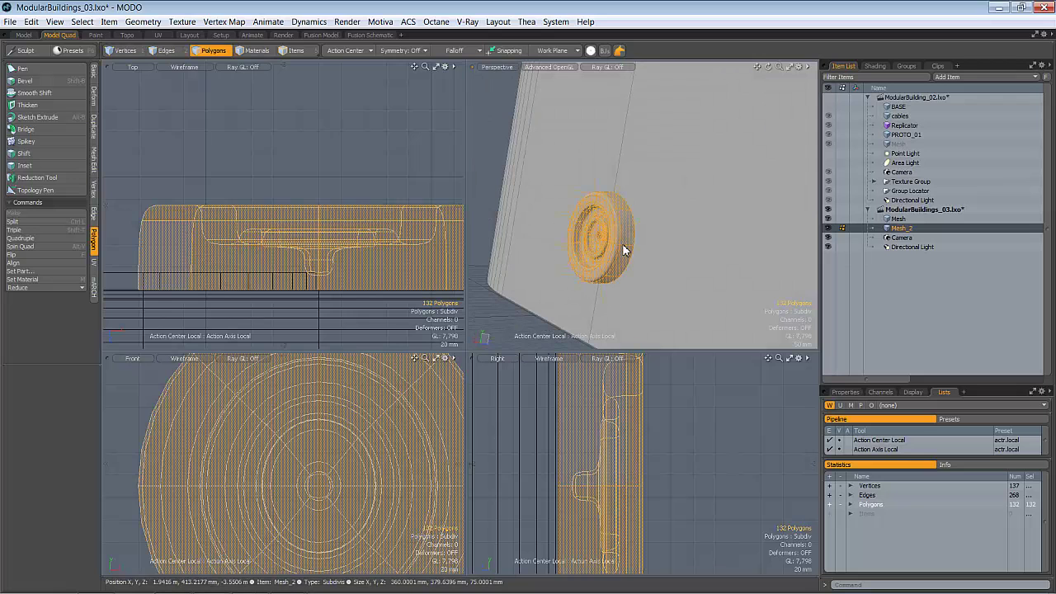
key(m)
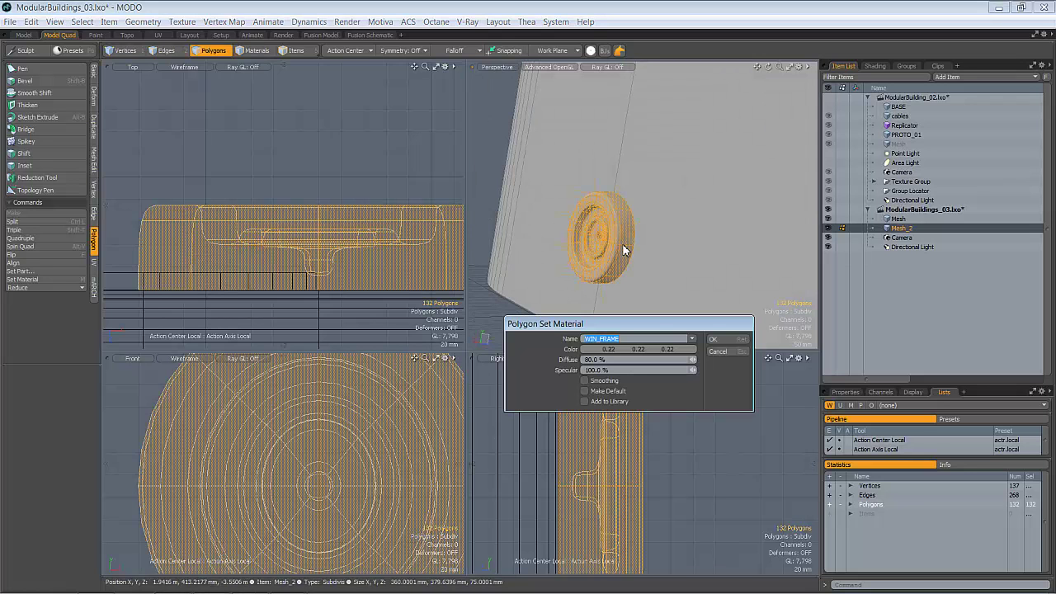
text(CONNECTOR)
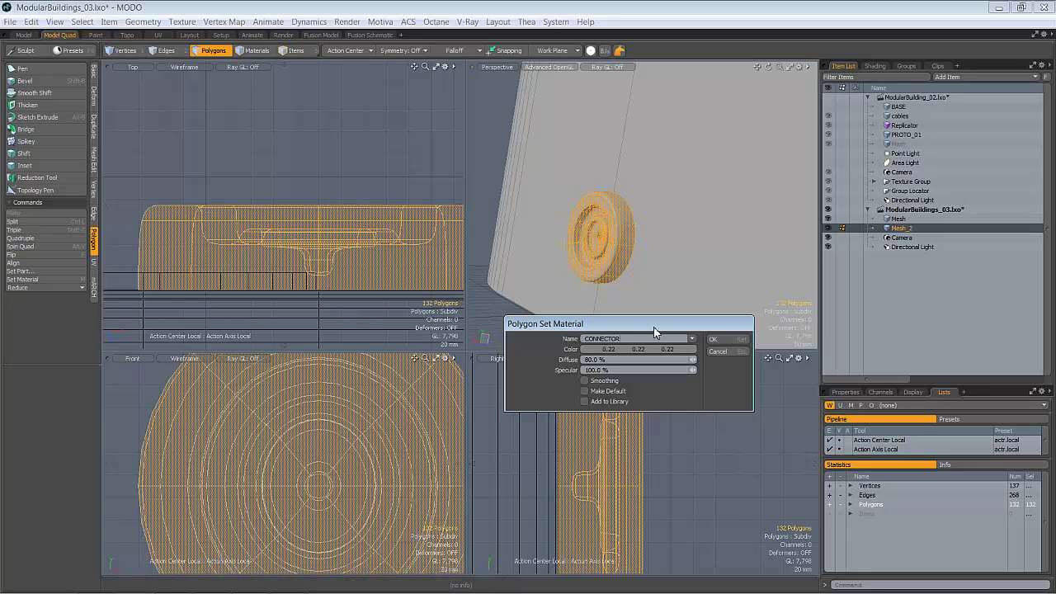
click(584, 380)
click(731, 342)
click(672, 441)
ctrl+alt+drag(686, 277, 635, 234)
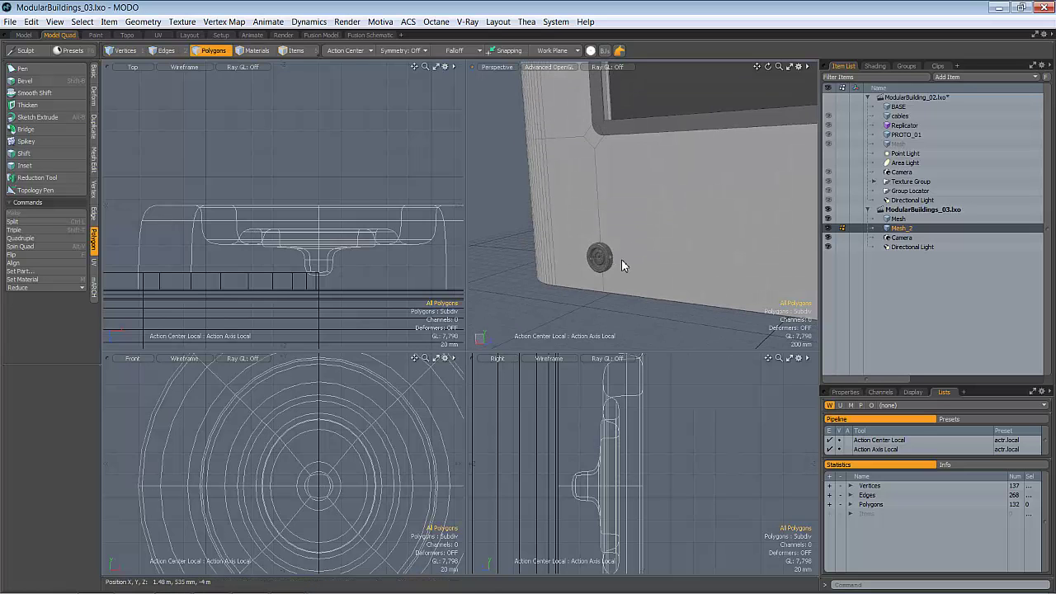
- Hide the building wall mesh and select the fixture's open back edge loop
double_click(611, 263)
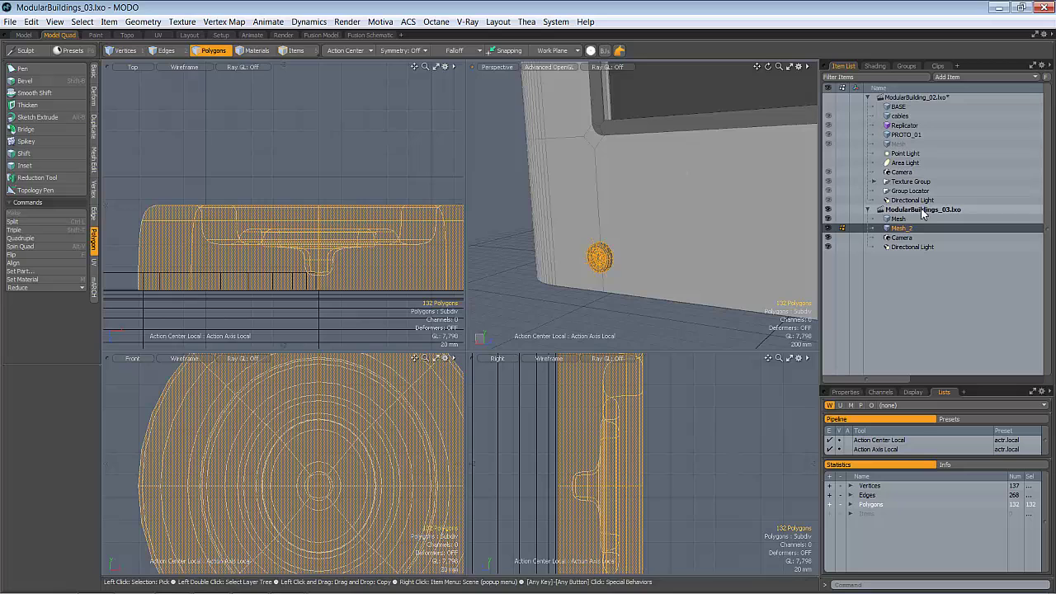
click(828, 218)
alt+drag(660, 224, 723, 225)
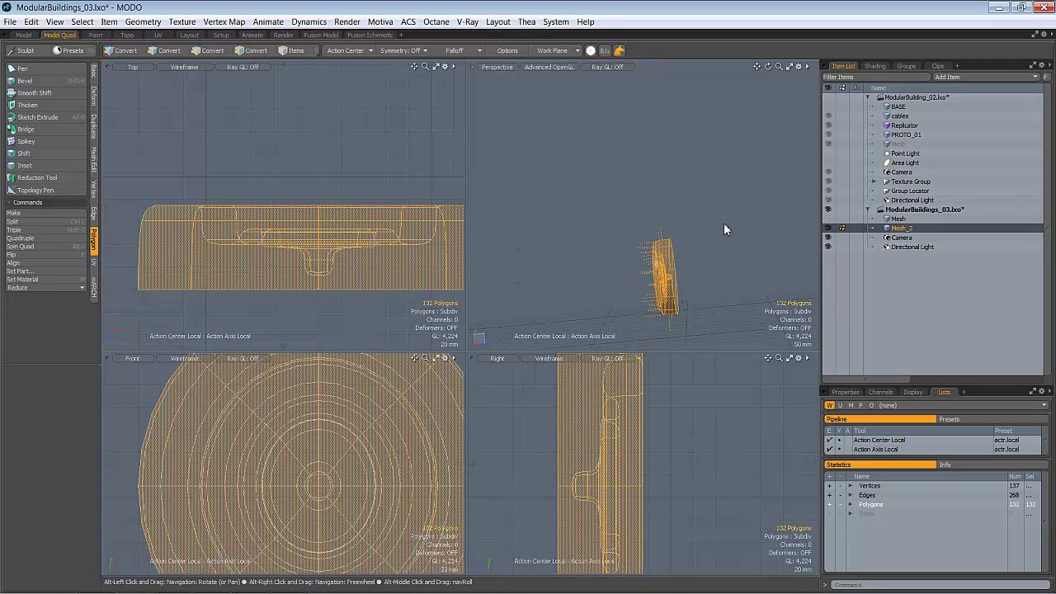
key(2)
double_click(673, 250)
alt+drag(686, 245, 586, 248)
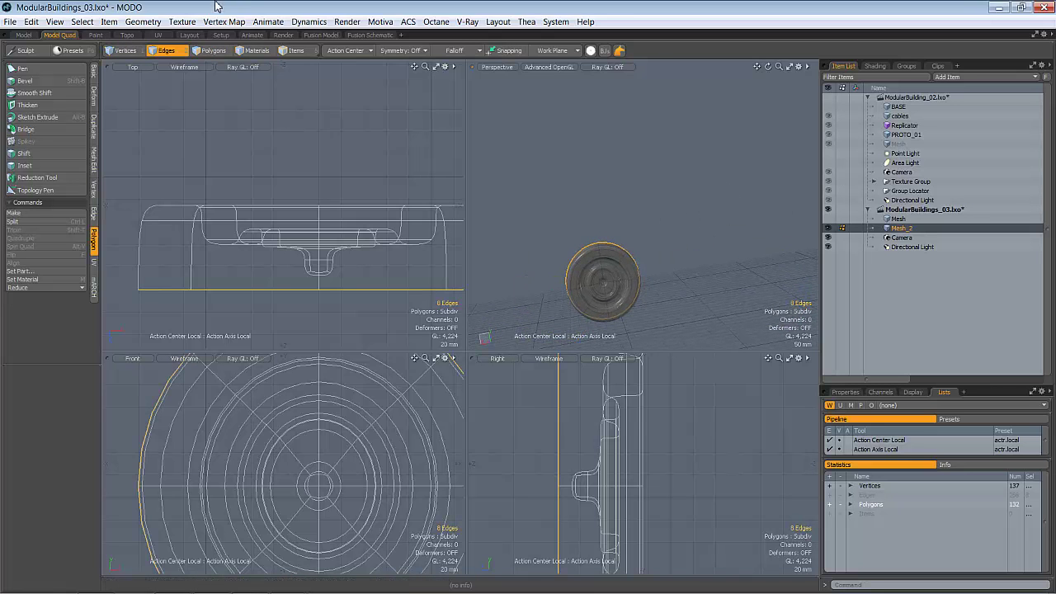
- Switch to the UV layout and unwrap the fixture from the selected back edge loop with the Unwrap Tool
click(163, 36)
ctrl+alt+drag(516, 302, 293, 329)
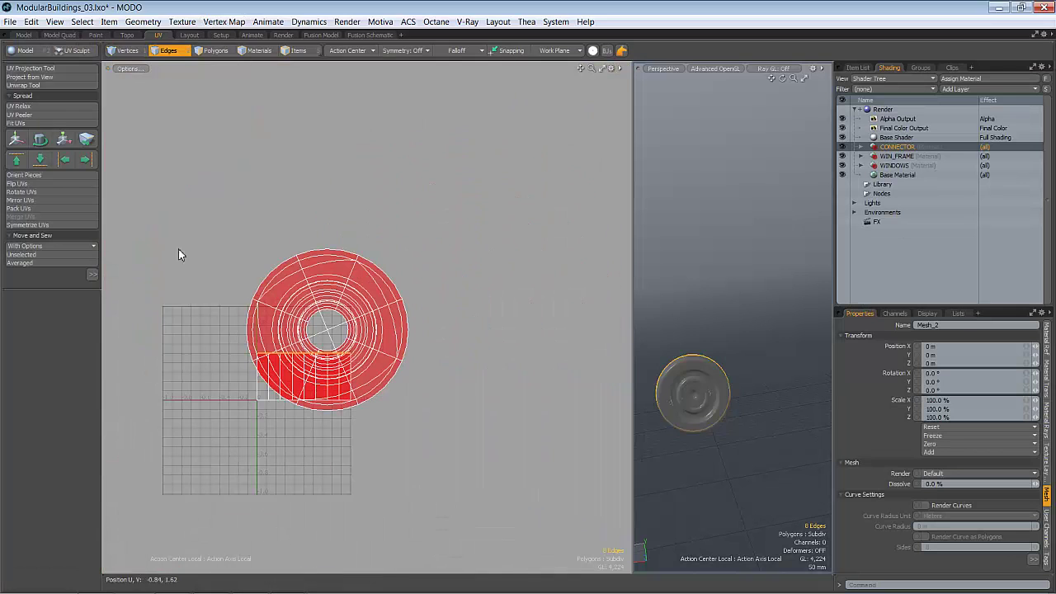
click(25, 85)
scroll(297, 325, up, 5)
ctrl+alt+drag(434, 332, 363, 280)
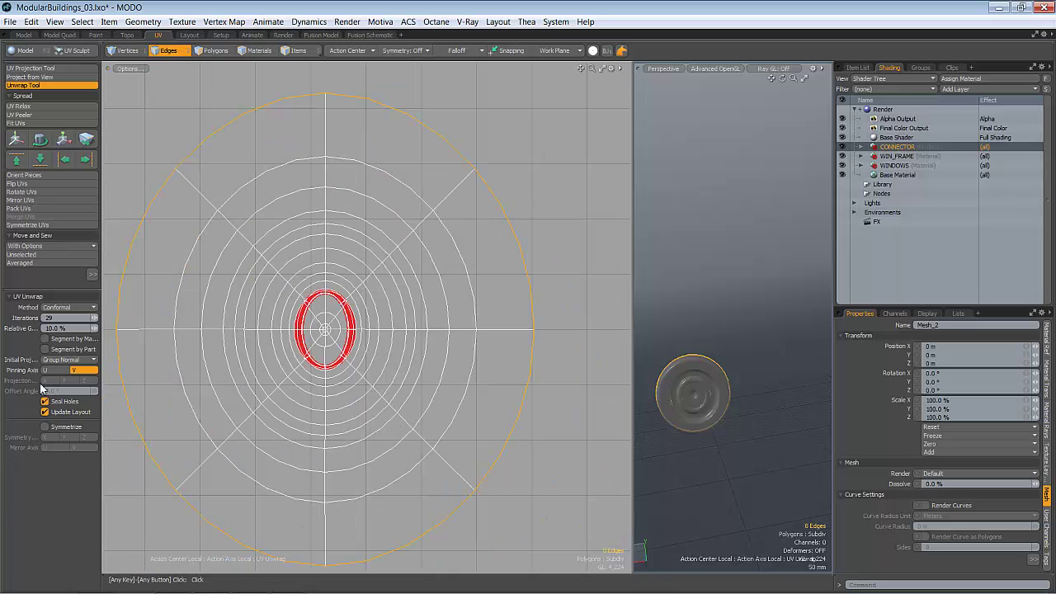
- Set the unwrap's initial projection to Spherical and its iterations to 2000
click(63, 360)
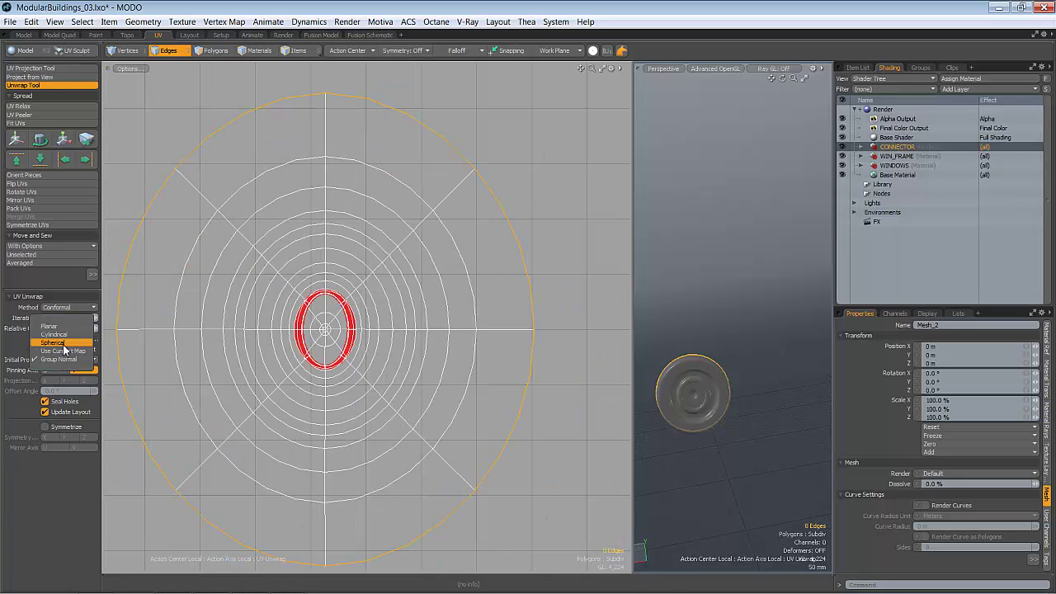
click(52, 343)
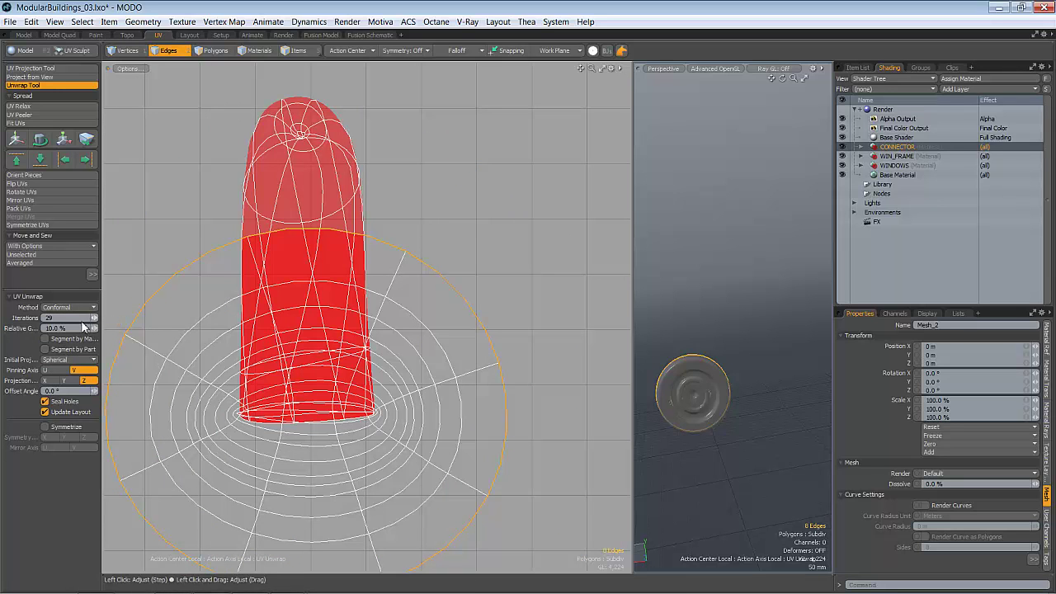
click(73, 318)
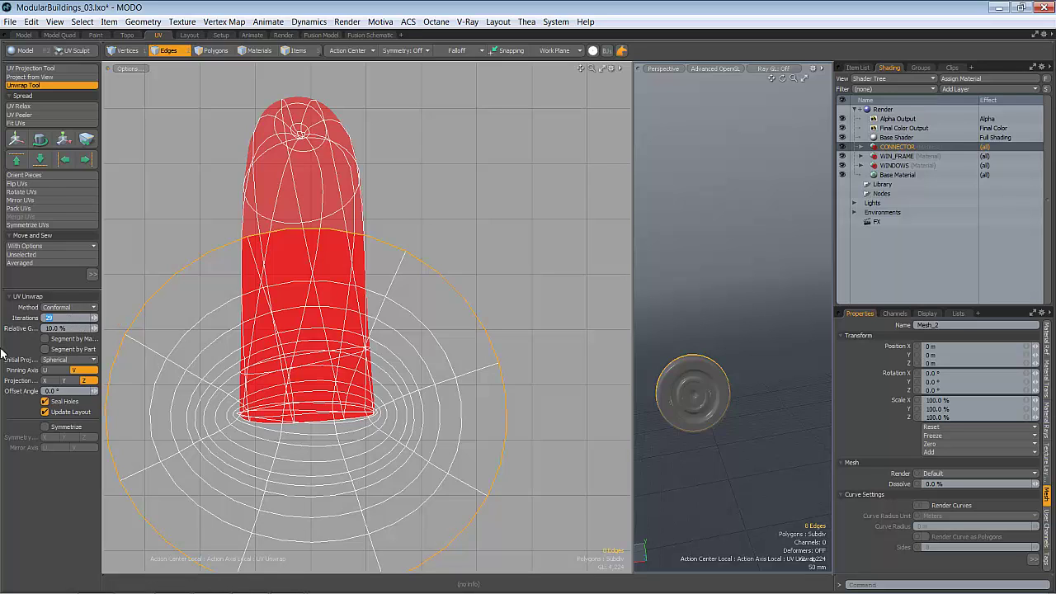
key(Tab)
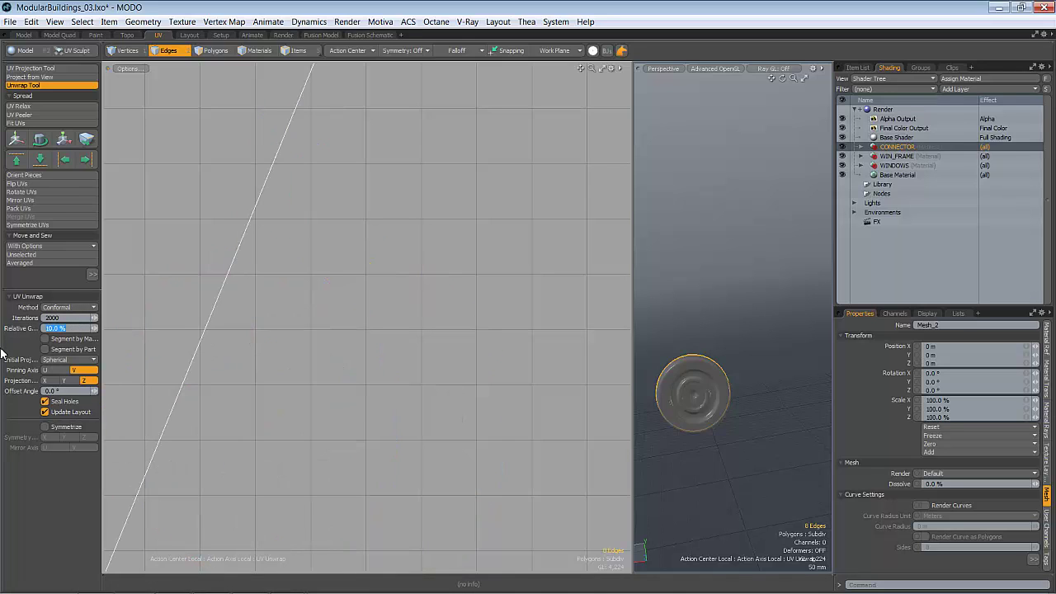
- Change the unwrap method to Angle Based
scroll(384, 259, down, 10)
scroll(355, 287, up, 3)
click(69, 307)
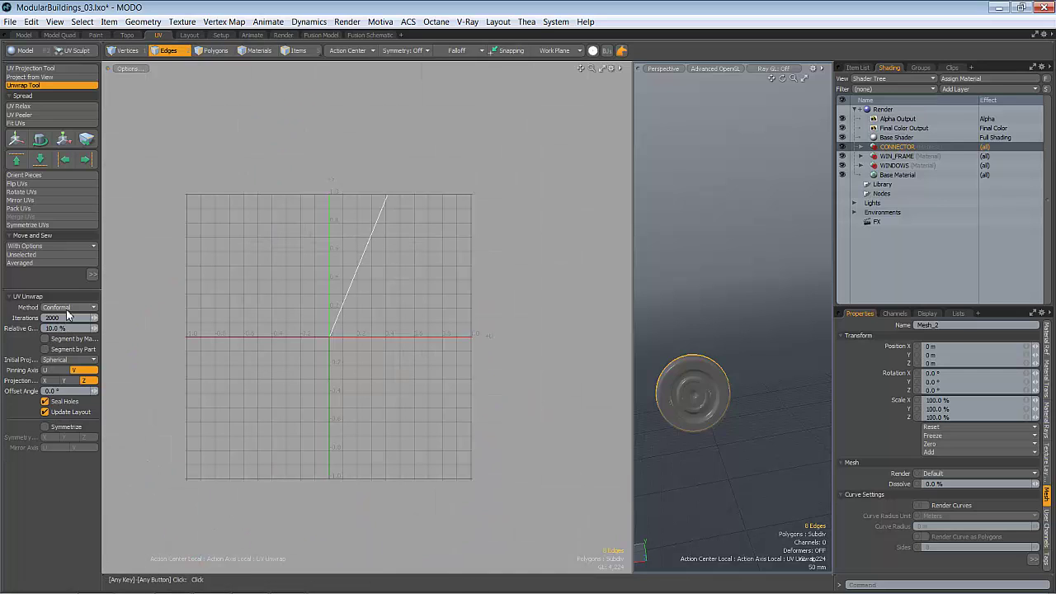
click(69, 318)
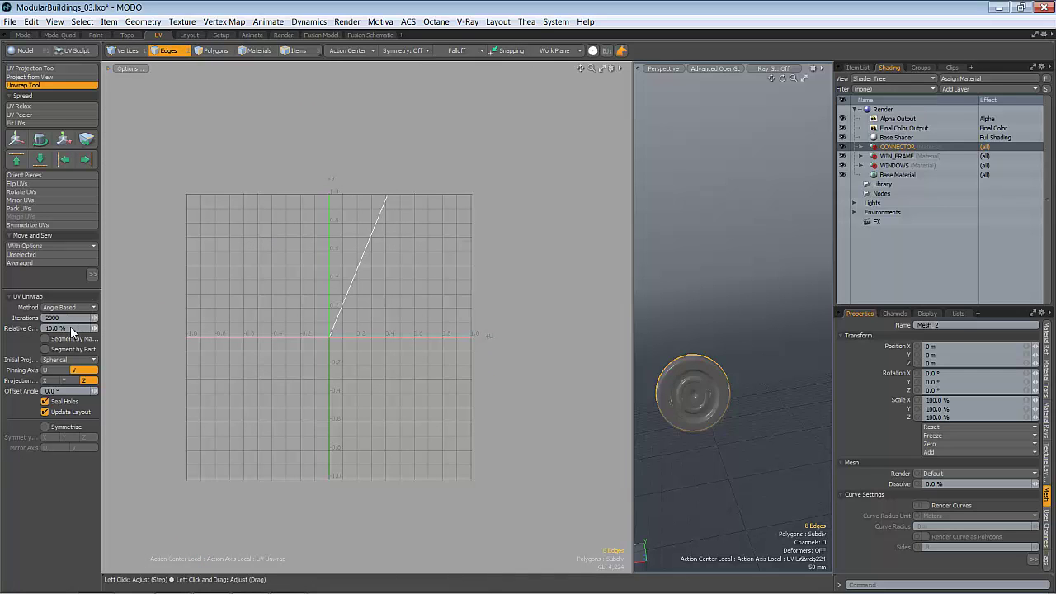
- Set the unwrap's pinning axis to U and its initial projection to Group Normal, and finish the Unwrap Tool
click(53, 371)
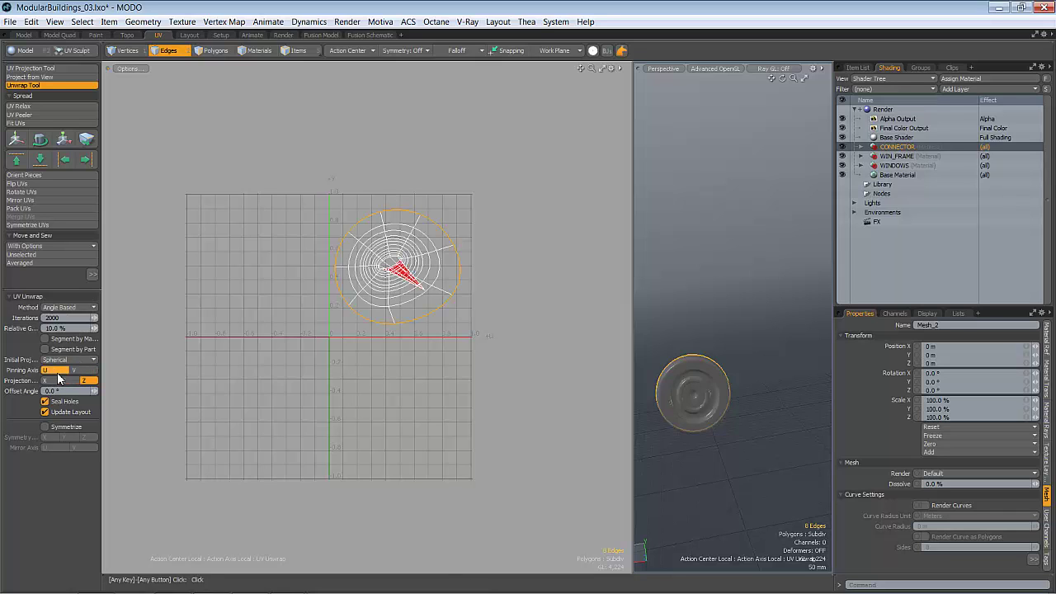
click(63, 382)
click(49, 382)
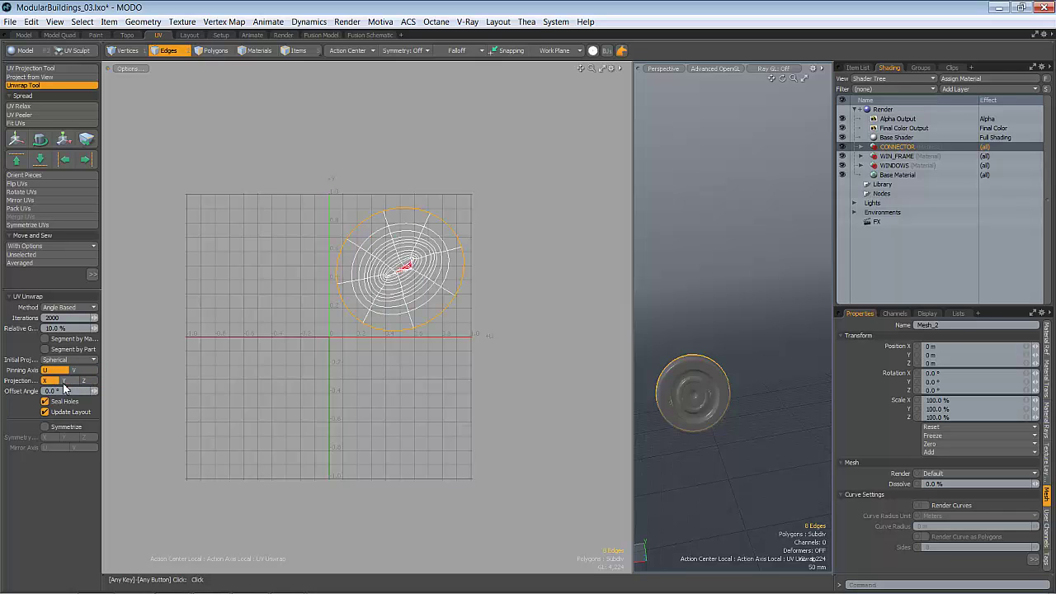
click(87, 382)
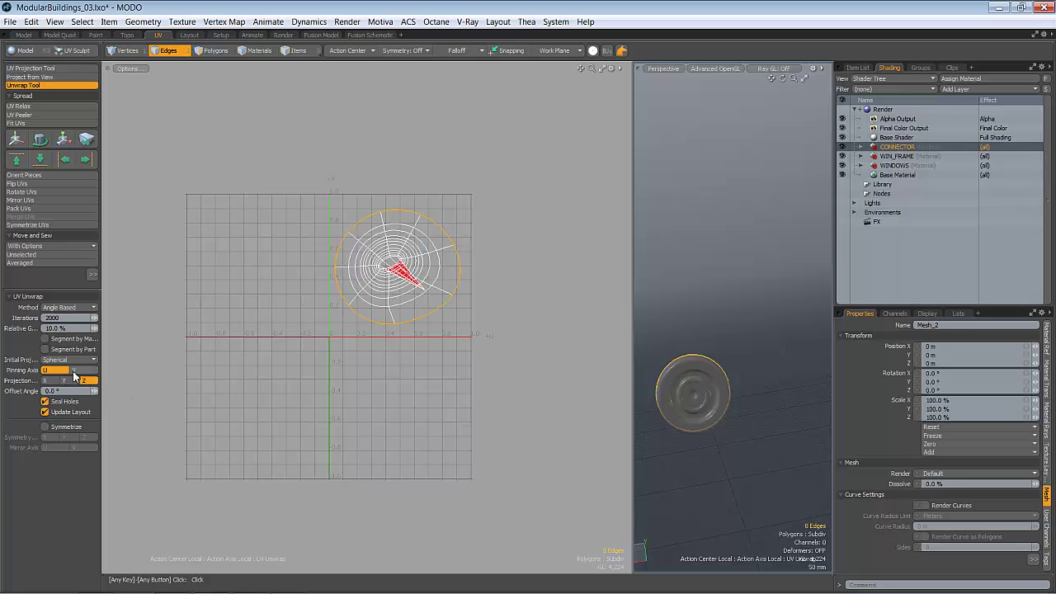
click(75, 361)
click(77, 377)
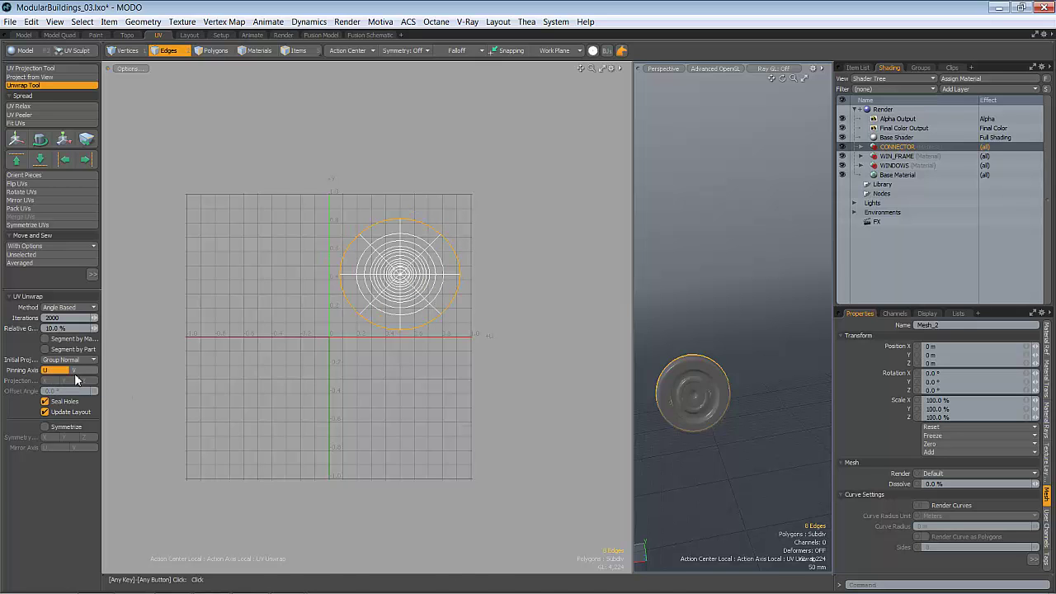
key(a)
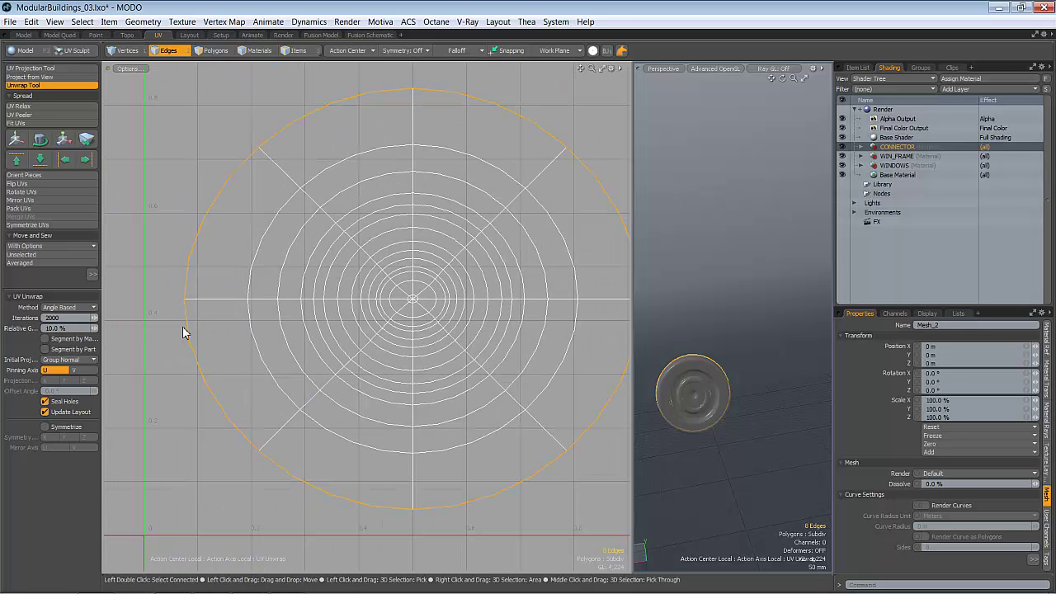
ctrl+alt+drag(450, 300, 410, 302)
key(space)
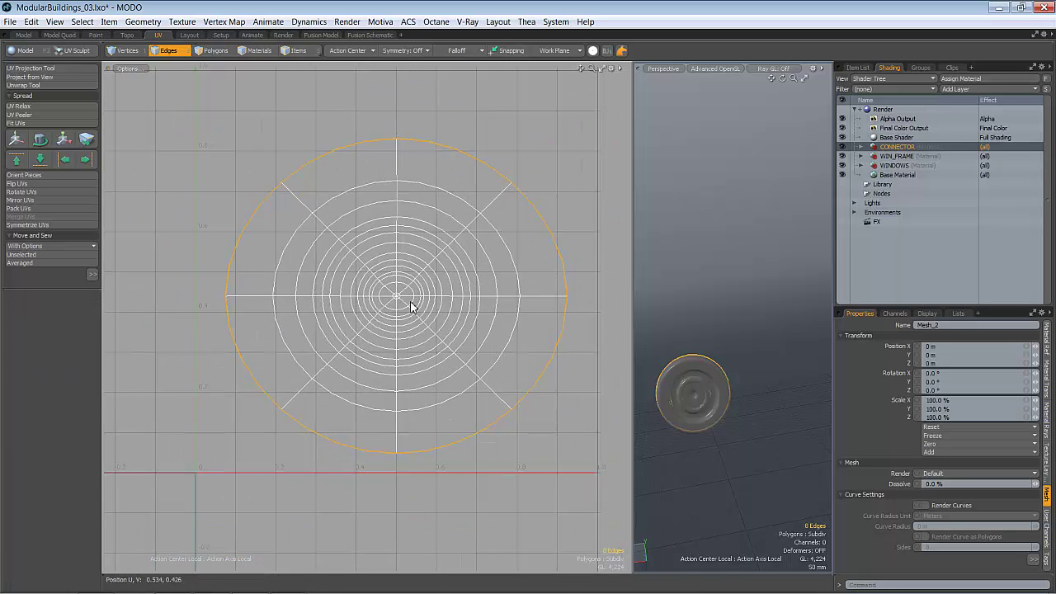
- Scale the fixture's UV island to 87% in U and 104% in V, using the Automatic action center
key(3)
key(y)
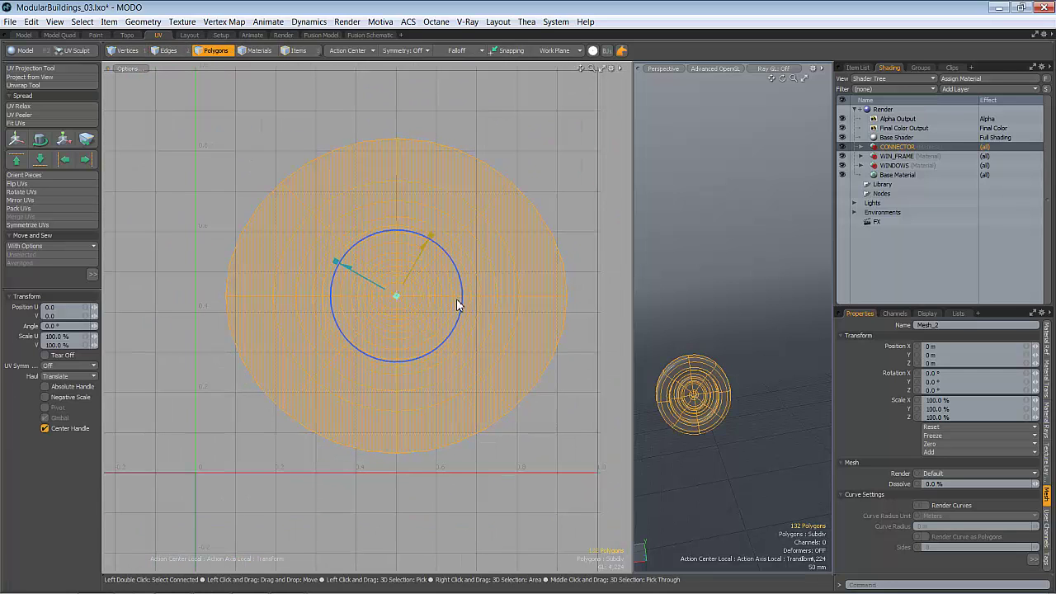
click(347, 51)
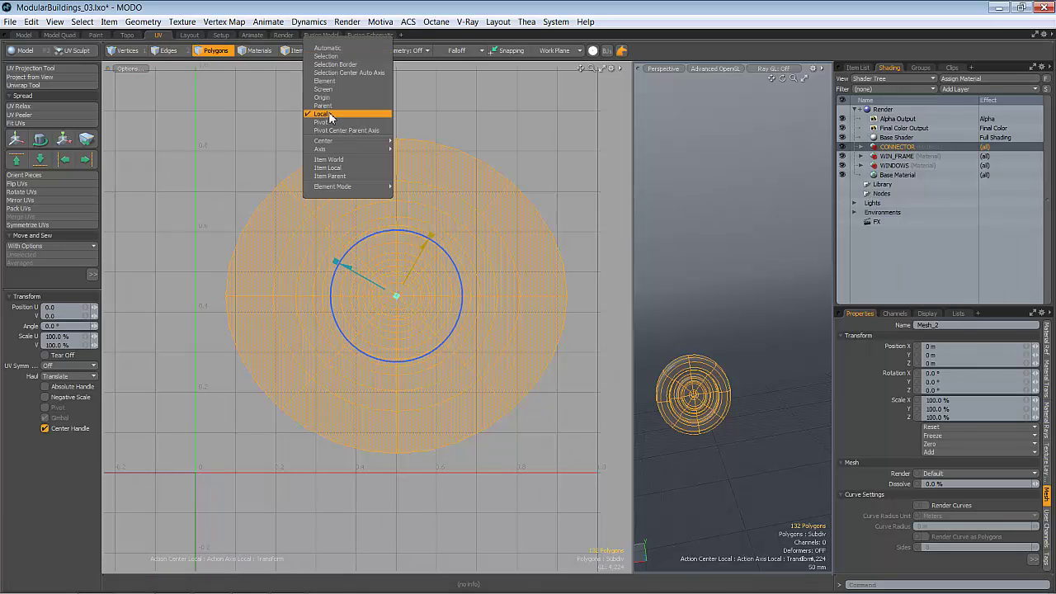
click(339, 48)
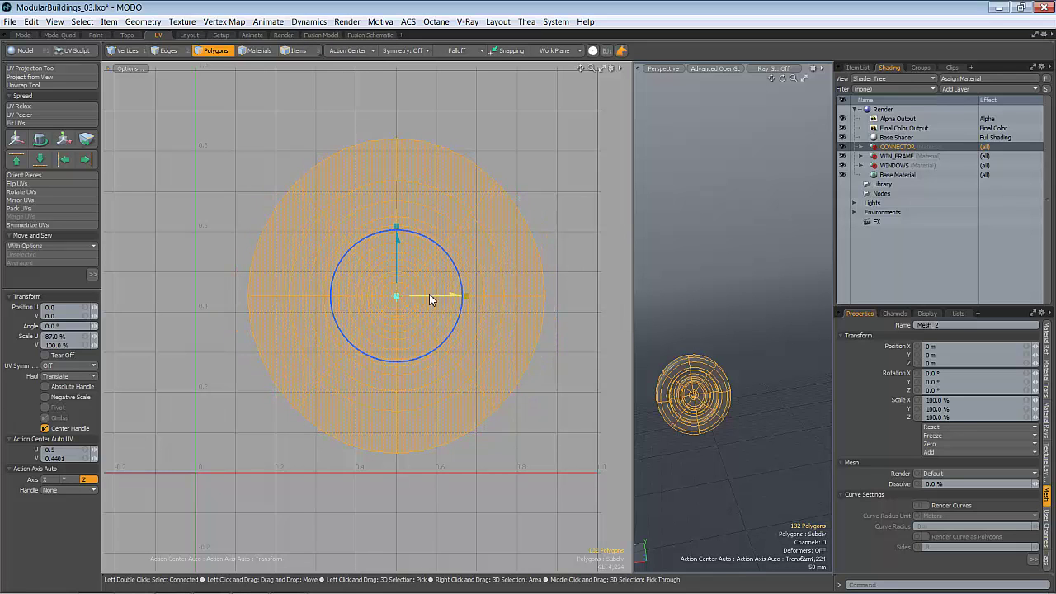
drag(396, 226, 397, 225)
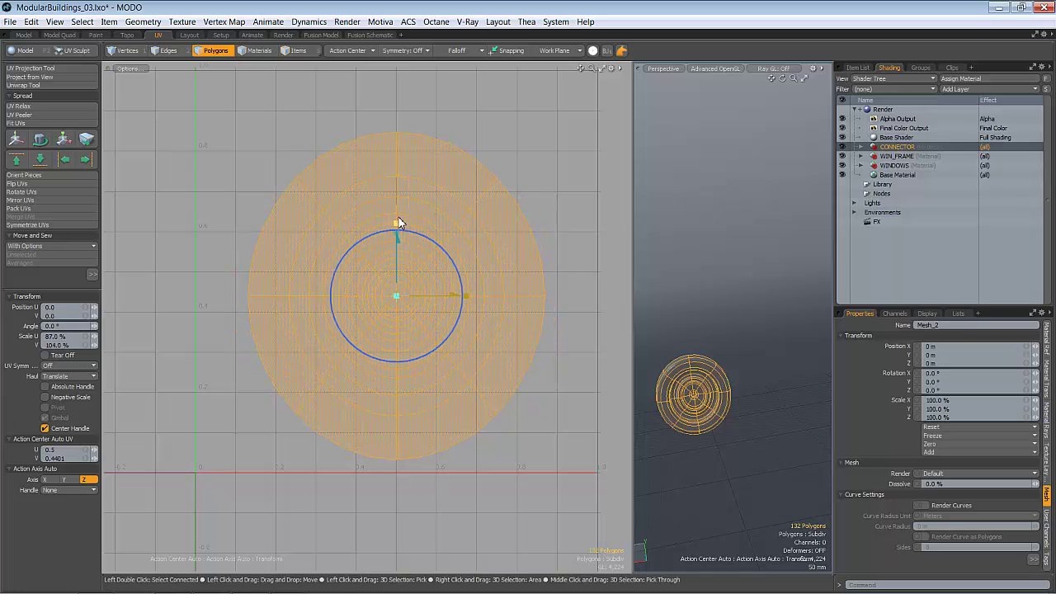
key(space)
scroll(399, 254, down, 3)
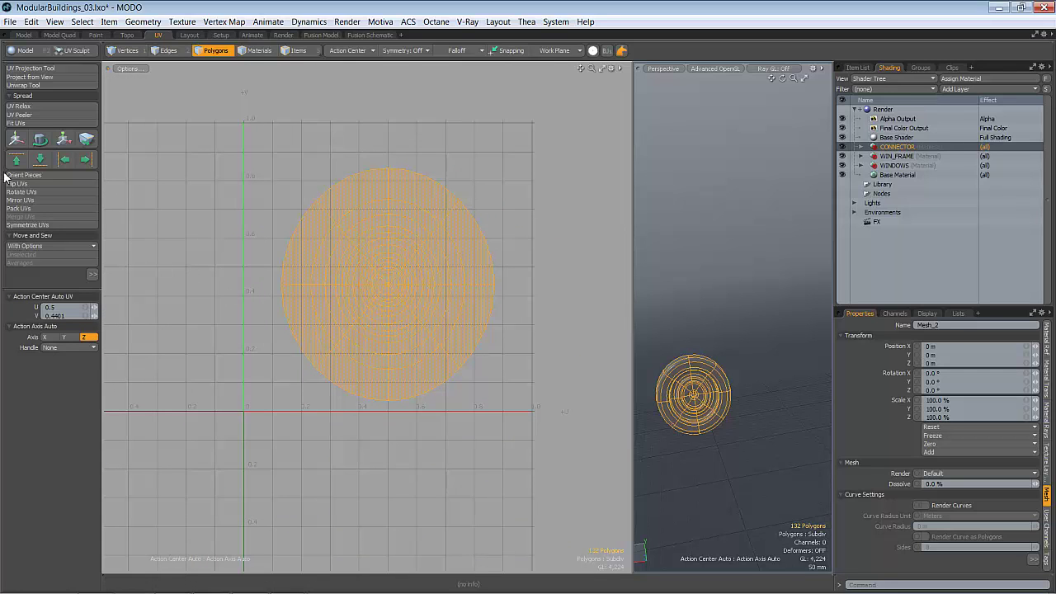
- Fit the fixture's UVs to the UV space with Keep Proportions on, and clear the polygon selection
click(30, 124)
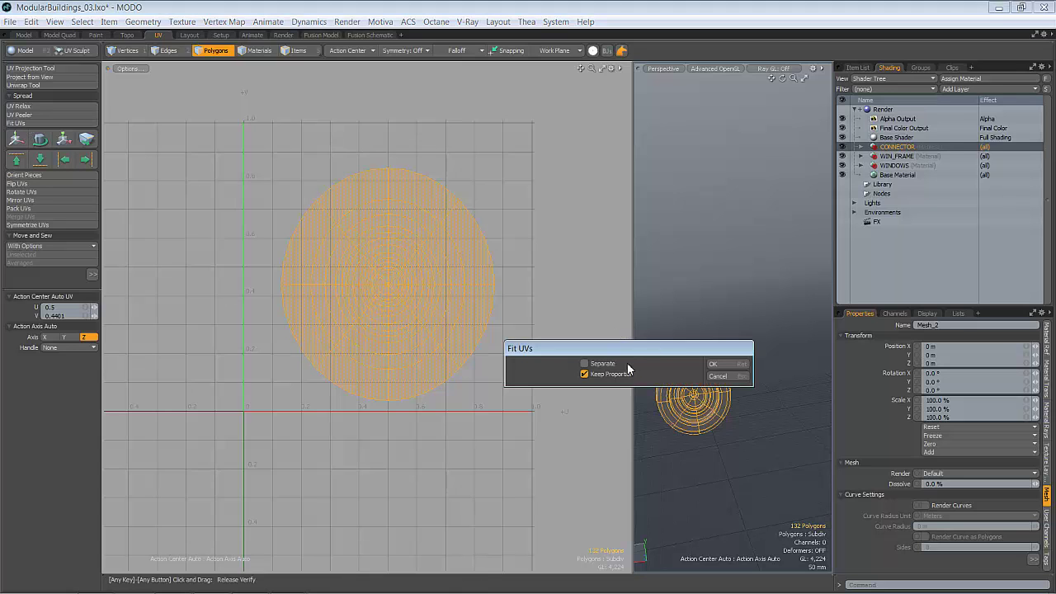
click(714, 364)
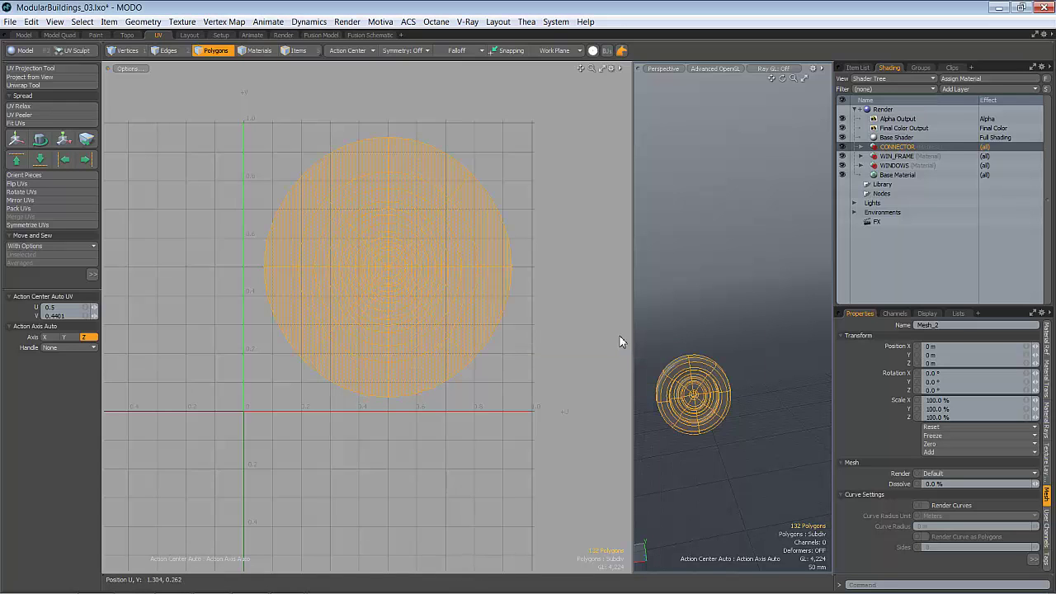
click(558, 237)
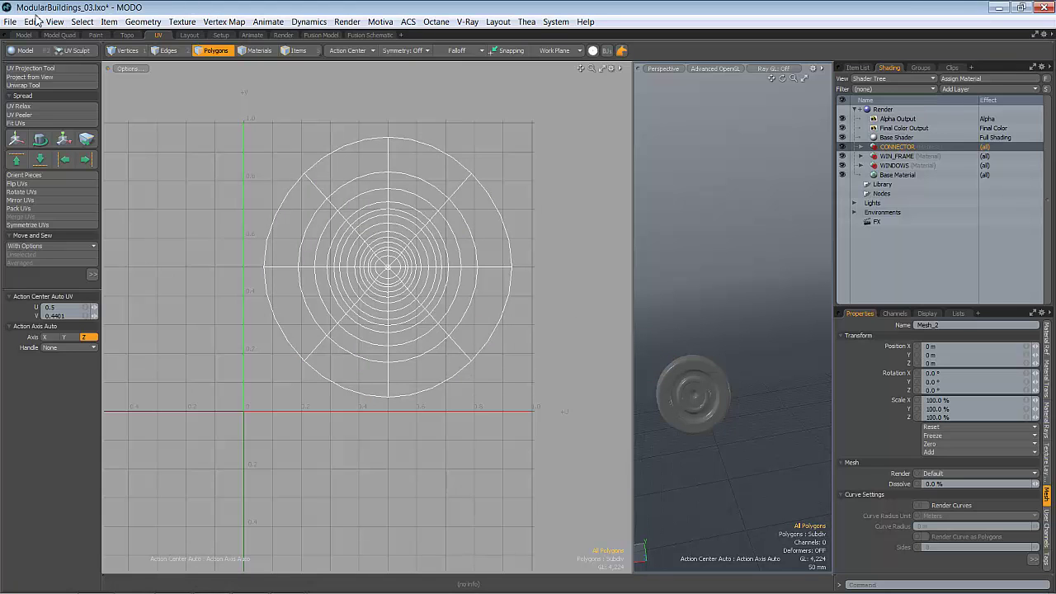
- Return to the Model Quad layout and make the building wall mesh visible again
click(66, 34)
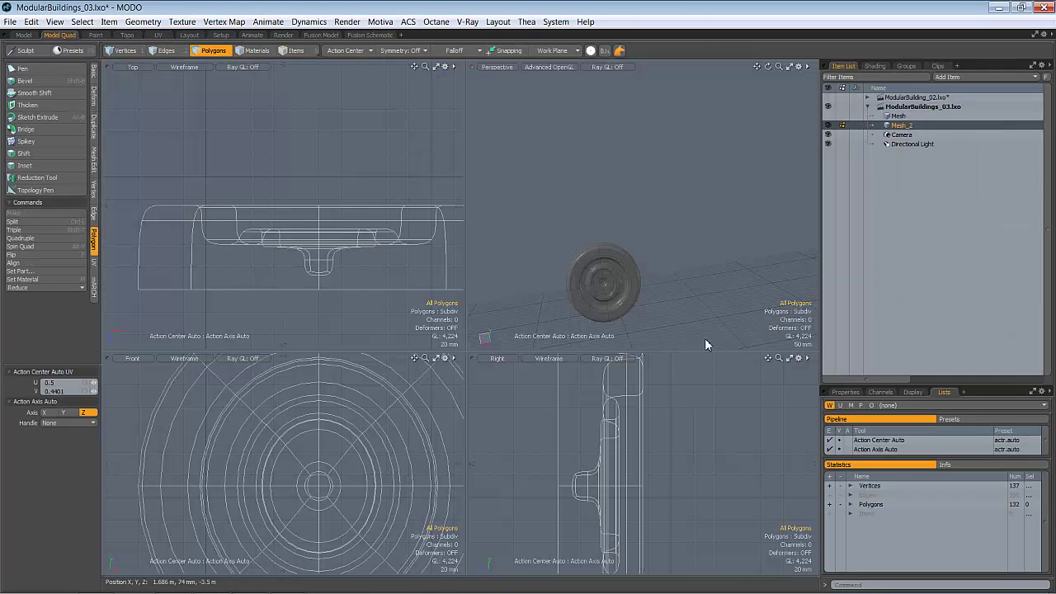
click(827, 115)
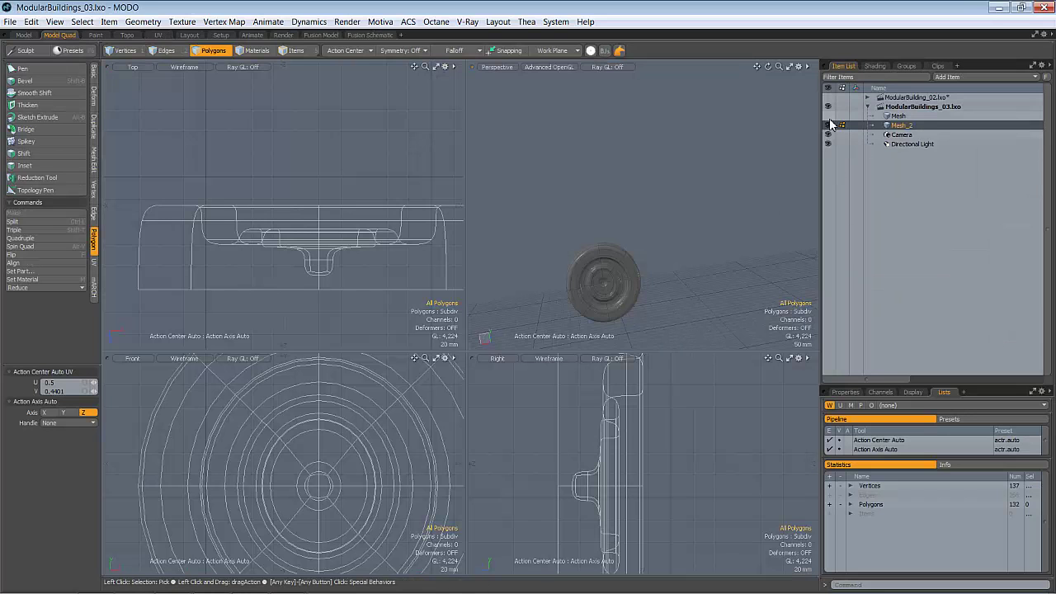
scroll(646, 279, down, 3)
alt+drag(646, 279, 611, 269)
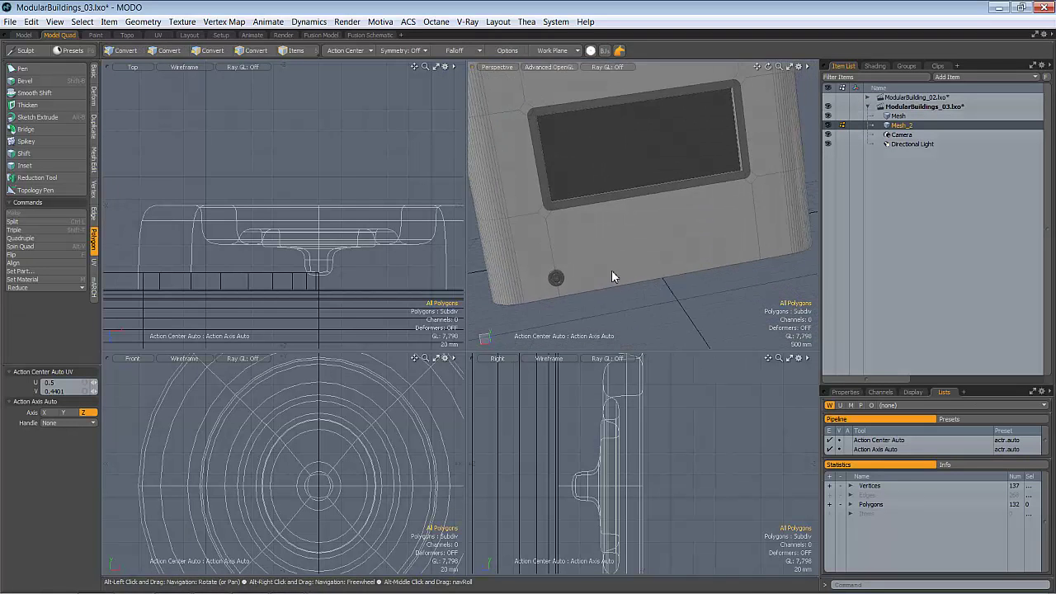
- Select the whole fixture and move it slightly along the front wall toward the nearer lower corner
double_click(561, 275)
key(y)
mouse_move(541, 285)
mouse_down()
mouse_move(505, 289)
mouse_move(529, 290)
mouse_up()
key(space)
alt+drag(652, 245, 682, 254)
ctrl+alt+drag(546, 277, 608, 201)
key(shift+a)
mouse_move(602, 260)
alt+mouse_down()
mouse_move(585, 246)
mouse_move(635, 249)
mouse_move(601, 270)
alt+mouse_up()
scroll(635, 249, down, 4)
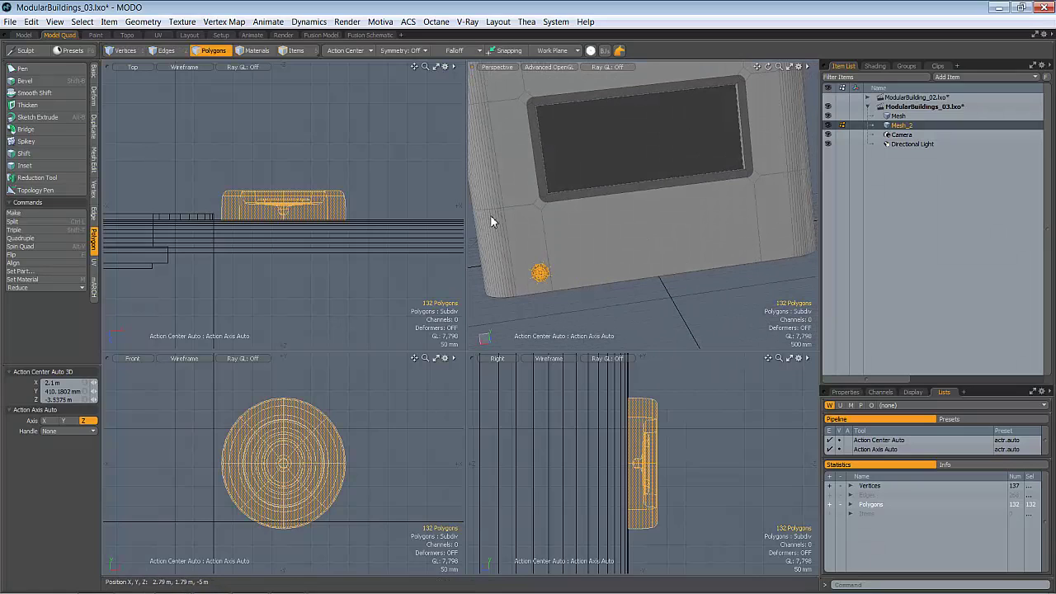
- Clone the fixture 5 times along the front wall's lower edge with an X offset of about -4.57 m and Between on
click(94, 117)
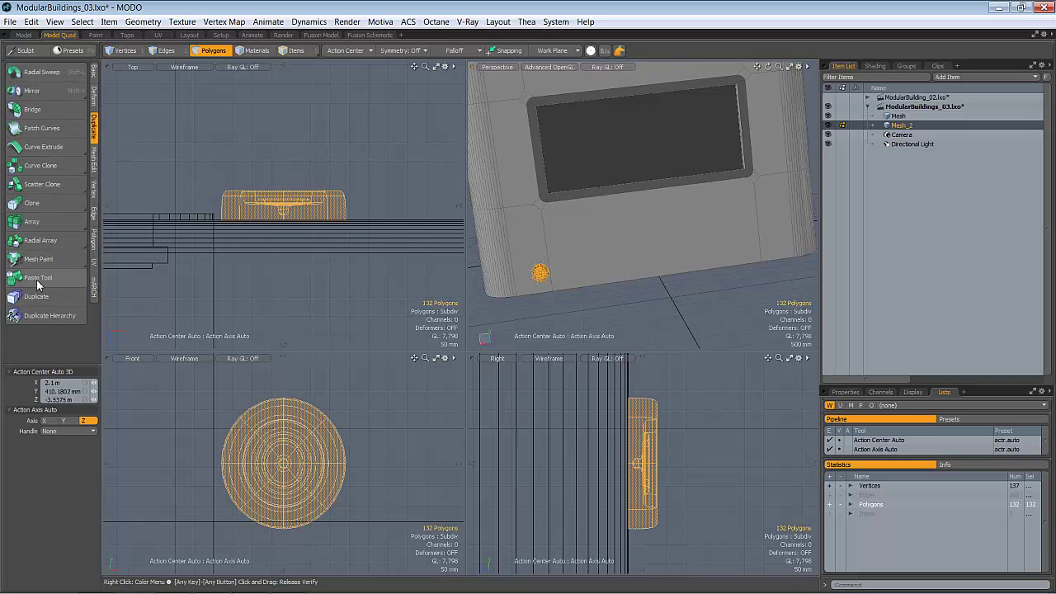
click(45, 204)
drag(249, 178, 232, 144)
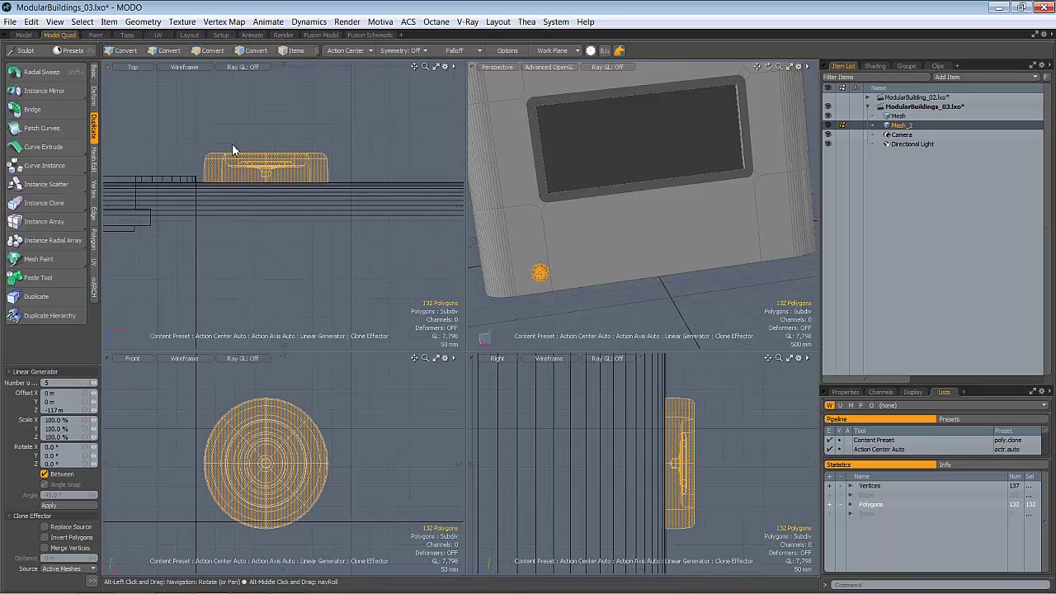
click(203, 181)
ctrl+alt+drag(265, 183, 206, 201)
ctrl+alt+drag(318, 195, 269, 202)
mouse_move(269, 202)
alt+shift+mouse_down()
mouse_move(354, 190)
mouse_move(84, 290)
alt+shift+mouse_up()
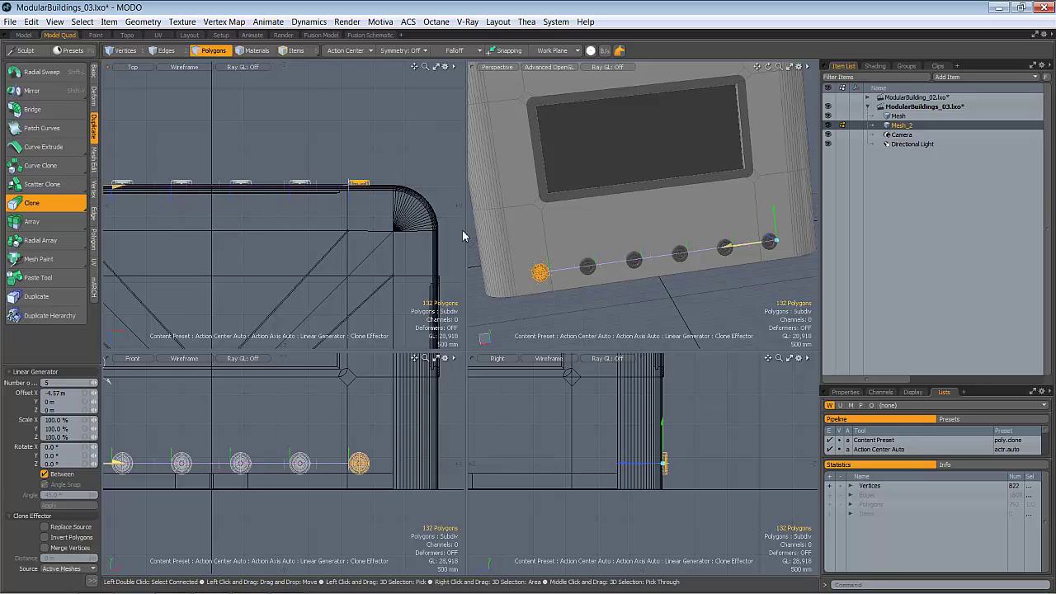
- Adjust the clones' X offset to -4.56 m, keeping Between on
key(alt)
alt+drag(758, 244, 637, 234)
scroll(710, 206, down, 2)
alt+shift+drag(767, 209, 650, 230)
alt+drag(717, 227, 757, 235)
scroll(743, 227, up, 3)
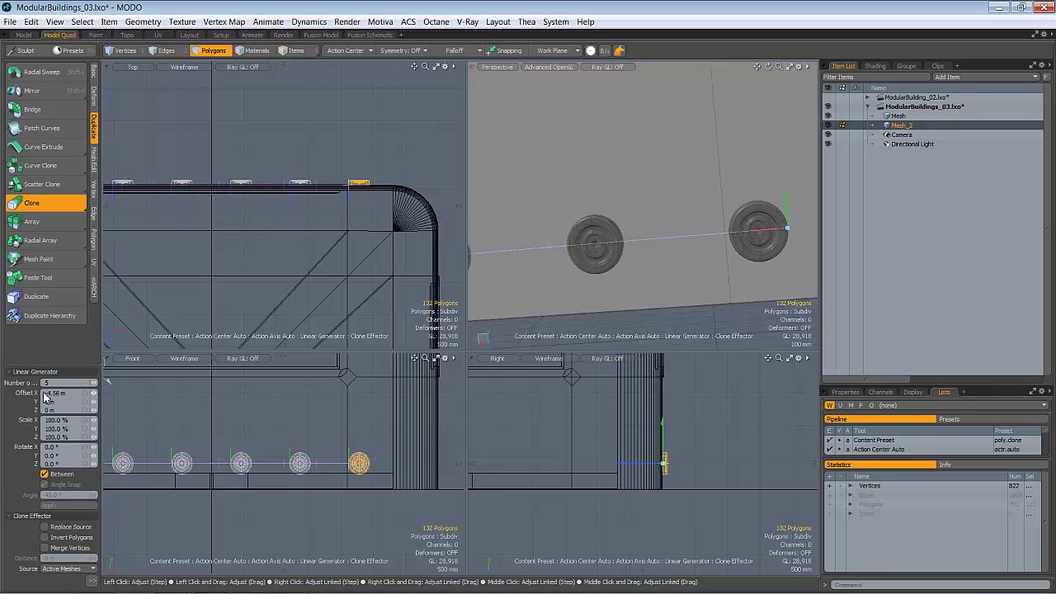
key(a)
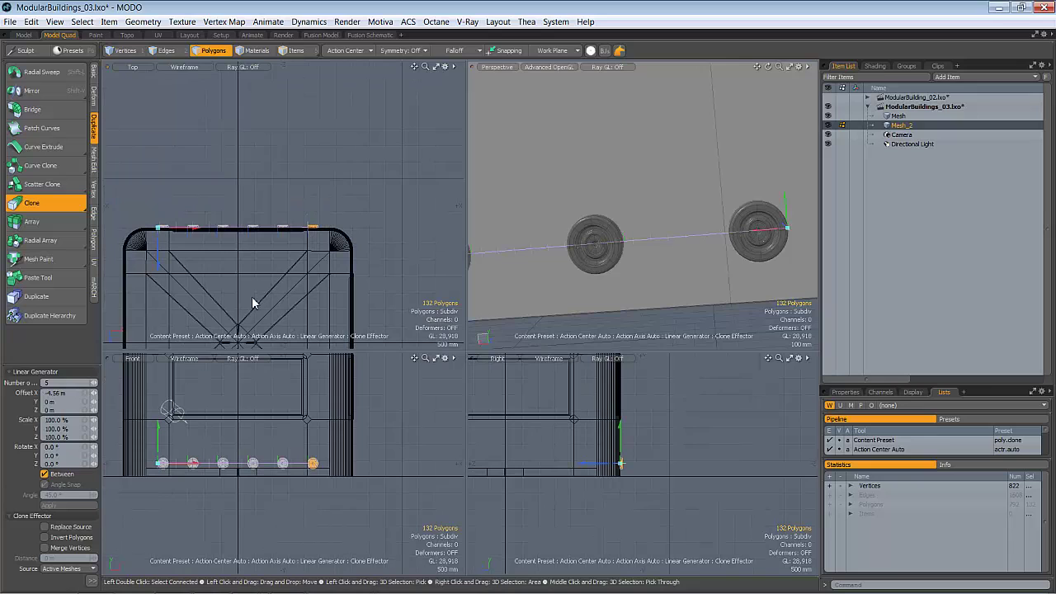
click(45, 475)
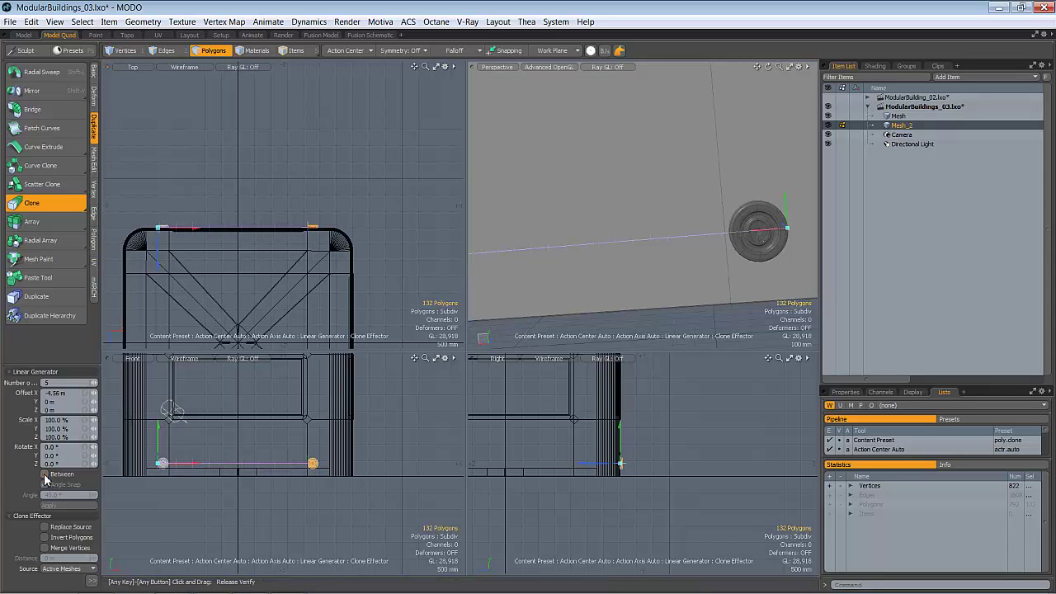
click(45, 475)
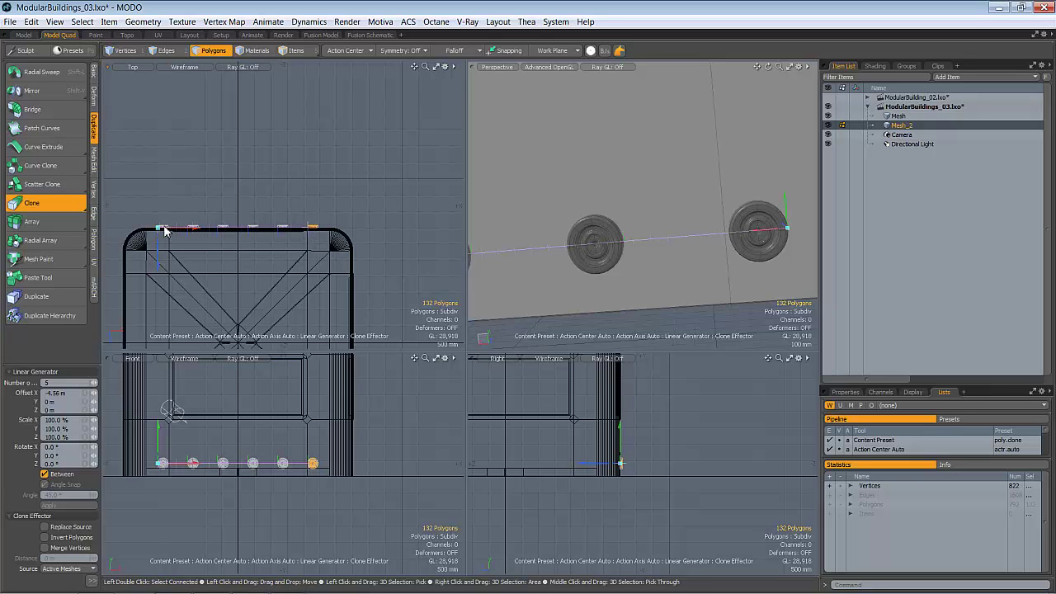
- Finish cloning and delete the two middle fixtures in the row
alt+drag(625, 195, 608, 234)
alt+drag(704, 207, 661, 250)
key(3)
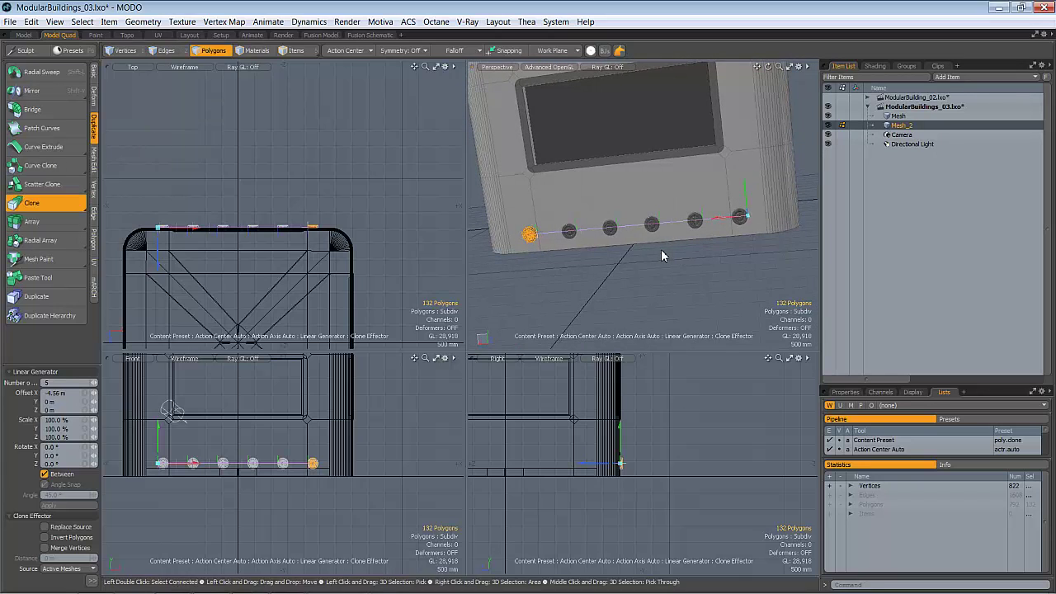
click(654, 225)
shift+click(611, 231)
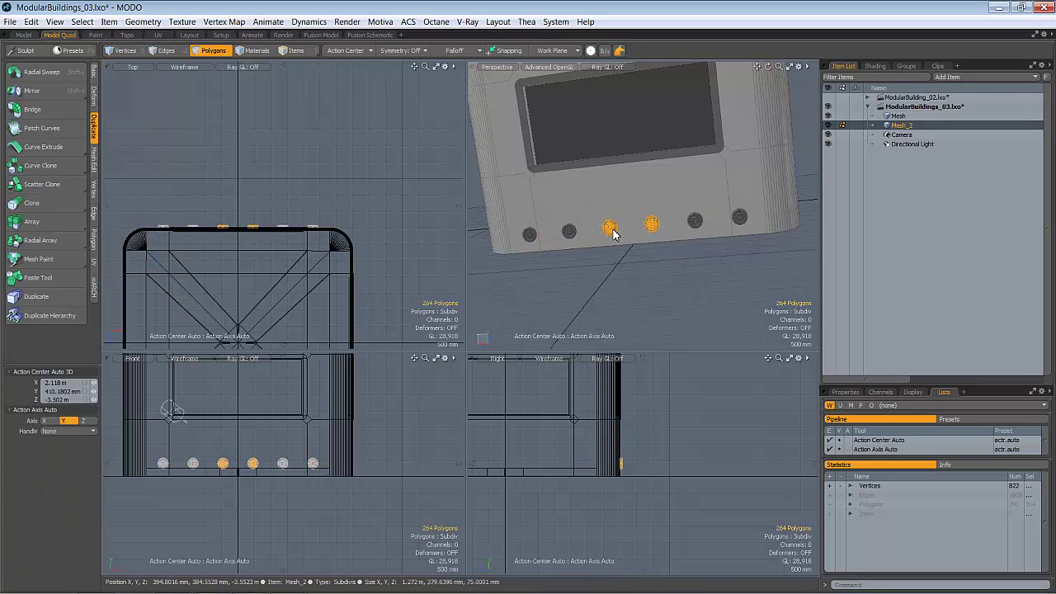
key(Delete)
- Select the four remaining fixtures and set the action center to Origin
alt+drag(612, 228, 642, 230)
shift+click(718, 218)
shift+double_click(588, 224)
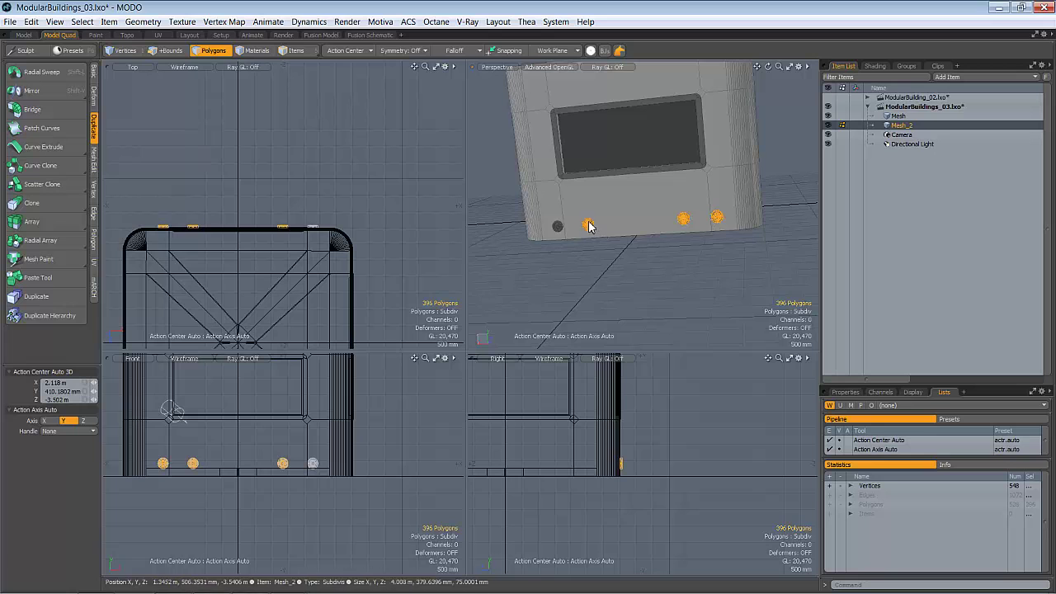
shift+double_click(557, 226)
key(a)
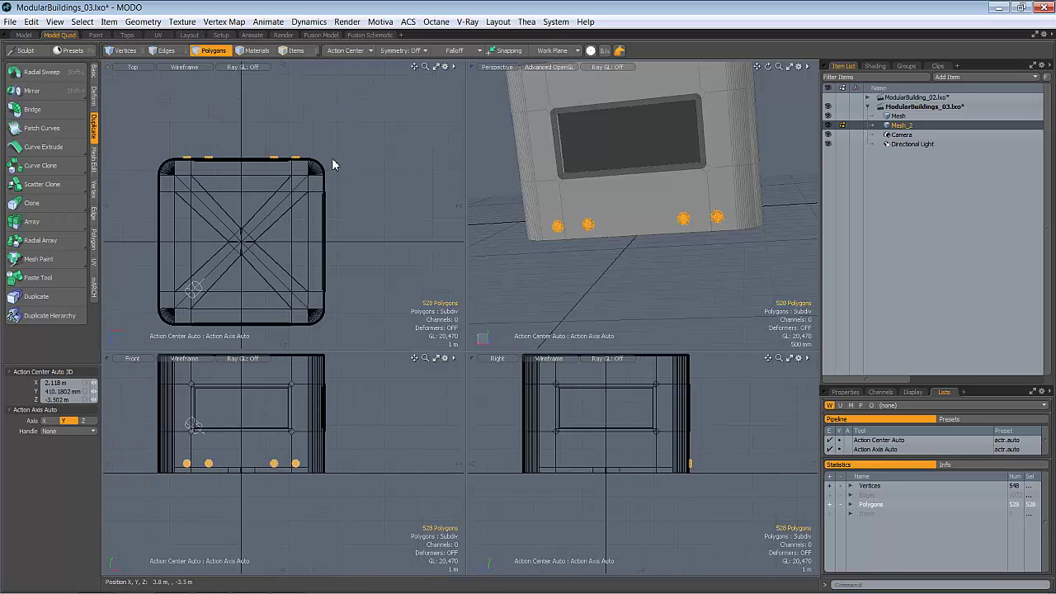
click(345, 52)
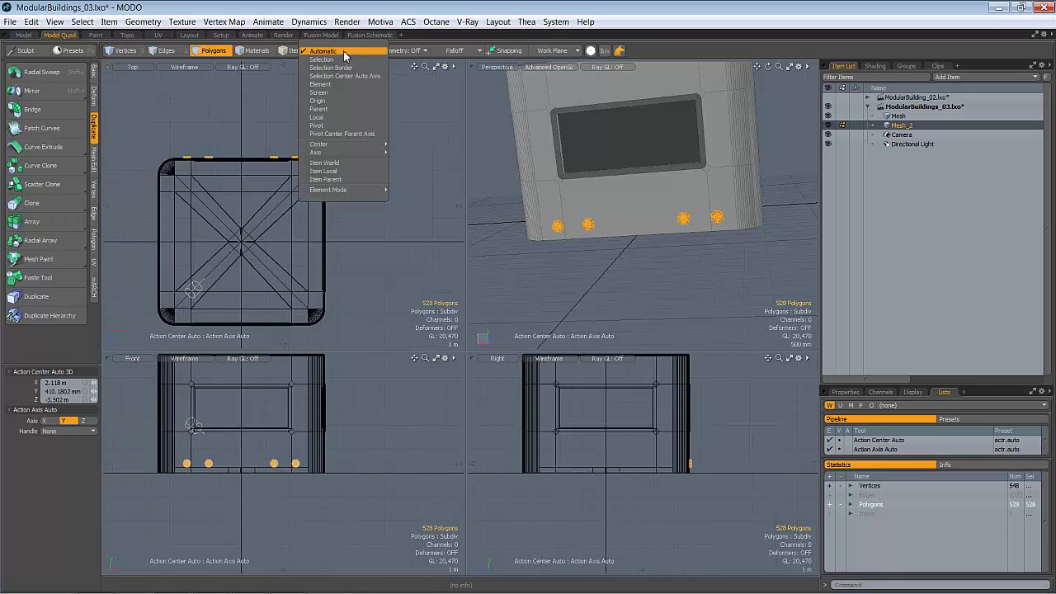
click(344, 97)
- Copy and paste the four fixtures in place and rotate the copy -90° about Y onto the adjacent wall
key(ctrl+c)
key(ctrl+v)
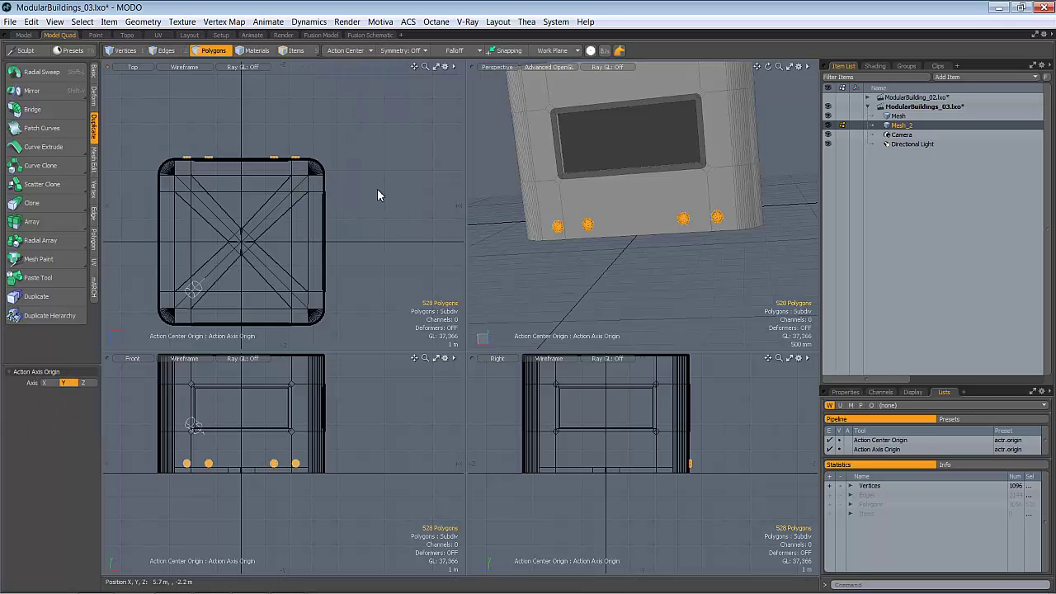
key(y)
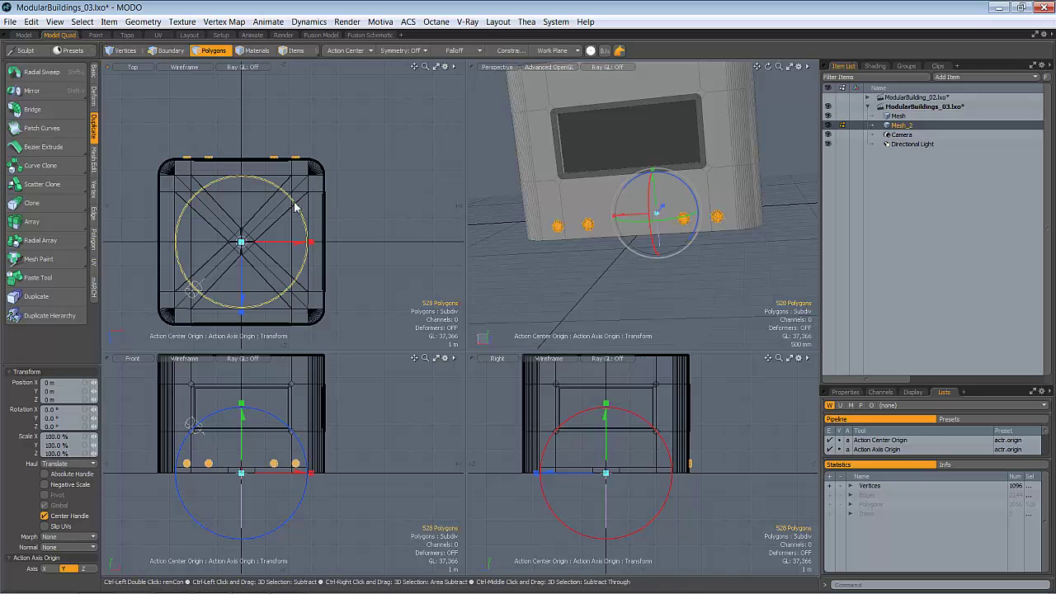
drag(293, 203, 310, 295)
alt+drag(531, 189, 566, 226)
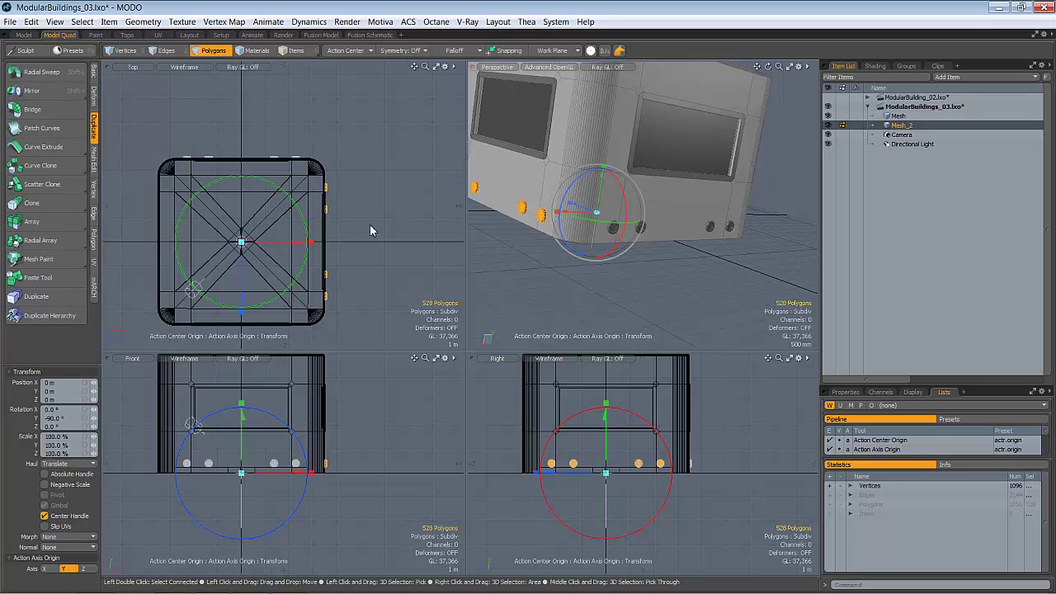
- Paste another set of the four fixtures and rotate it about the Y axis onto a third wall of the building
key(ctrl+v)
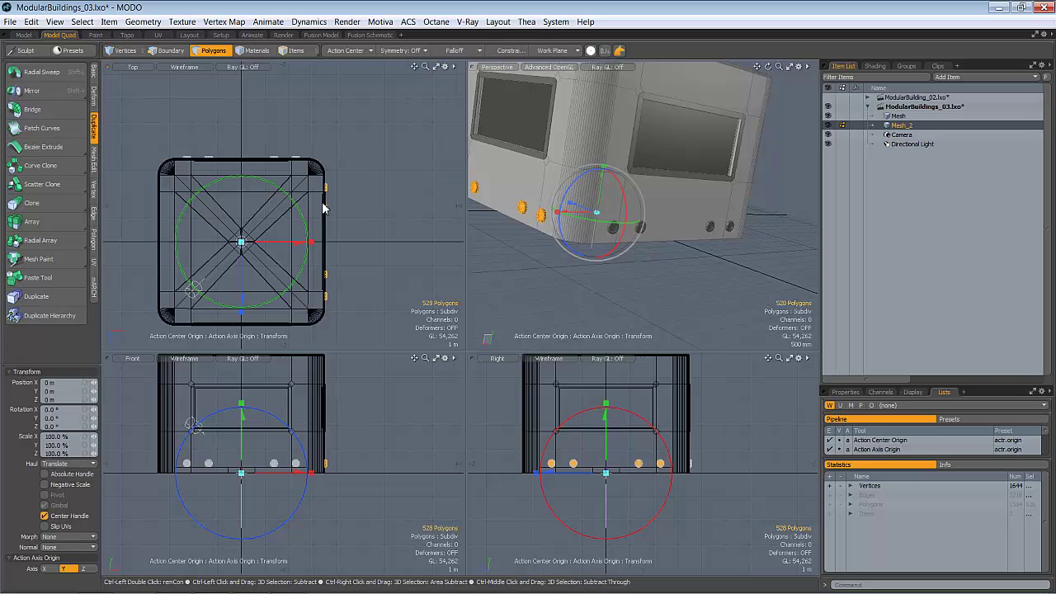
ctrl+drag(254, 180, 192, 381)
key(space)
key(space)
ctrl+alt+drag(644, 236, 524, 248)
ctrl+alt+drag(340, 292, 467, 237)
ctrl+alt+drag(266, 298, 432, 242)
alt+drag(622, 214, 554, 248)
scroll(780, 202, up, 3)
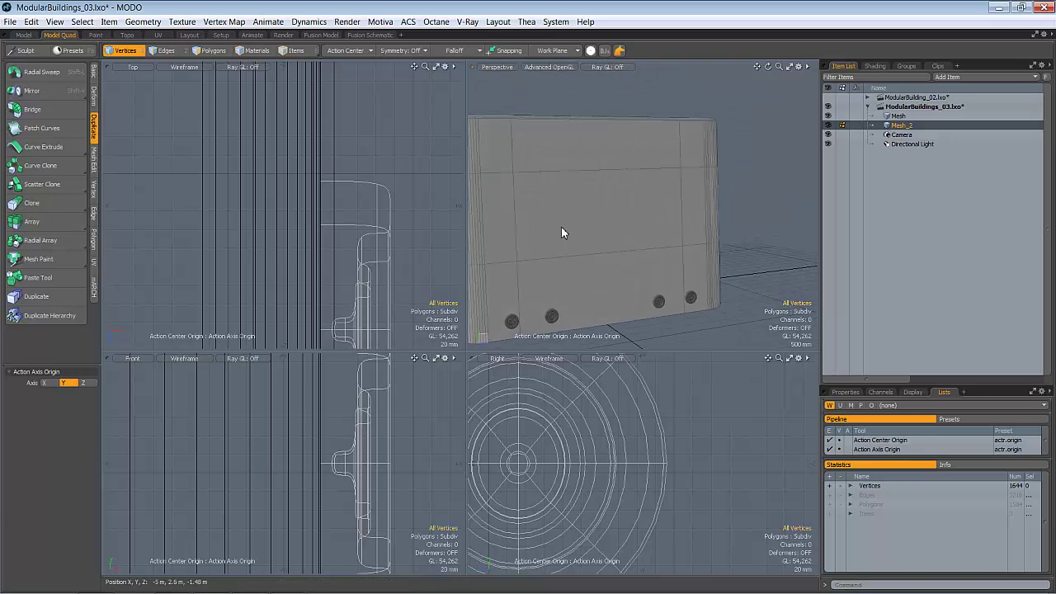
- Select all polygons of the building mesh that still use the Default material
key(3)
click(897, 115)
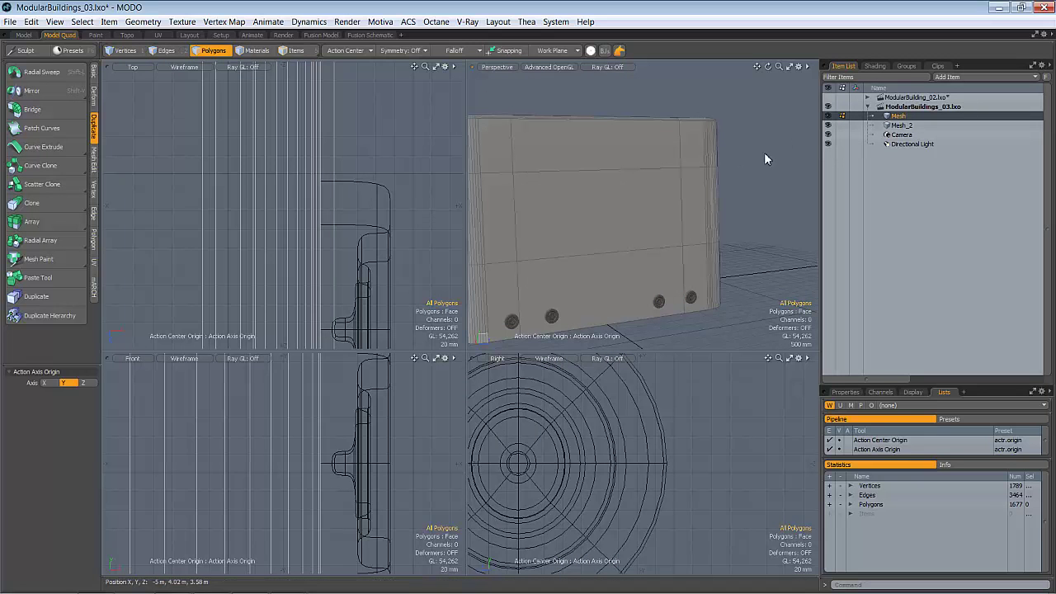
double_click(634, 182)
alt+drag(634, 182, 558, 219)
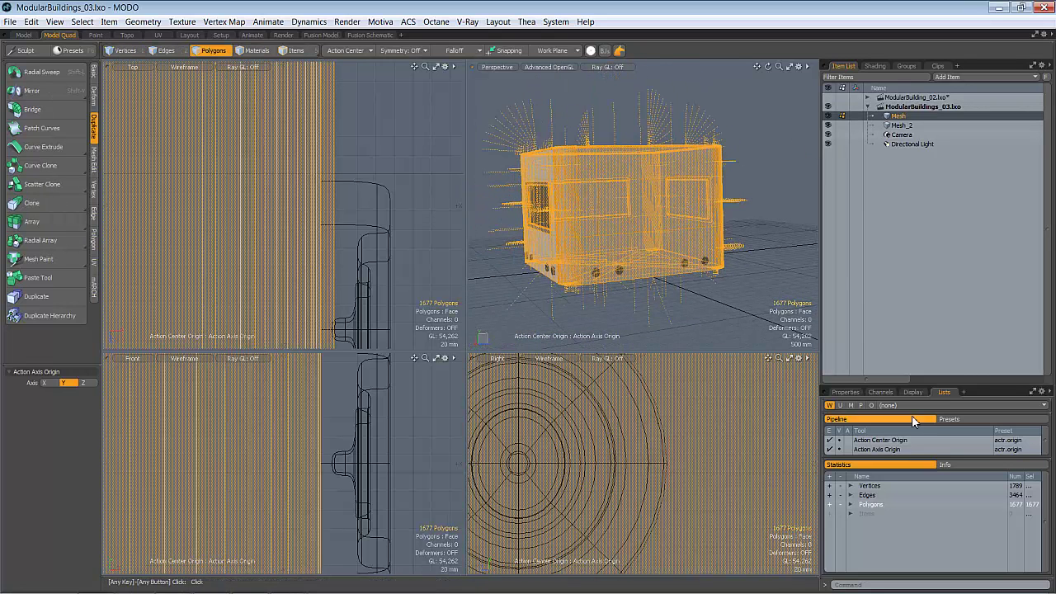
click(851, 504)
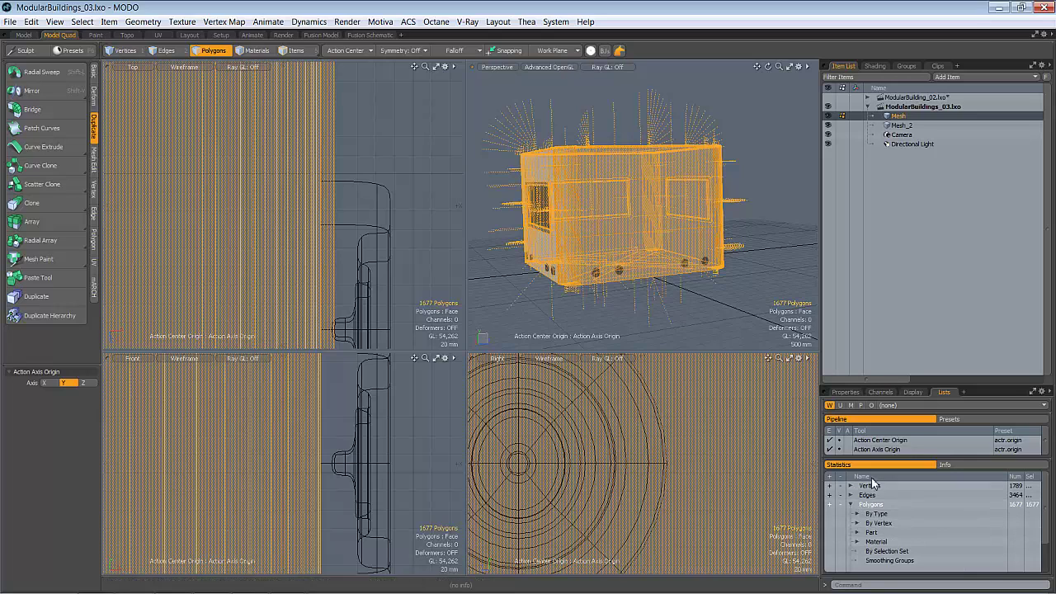
click(856, 541)
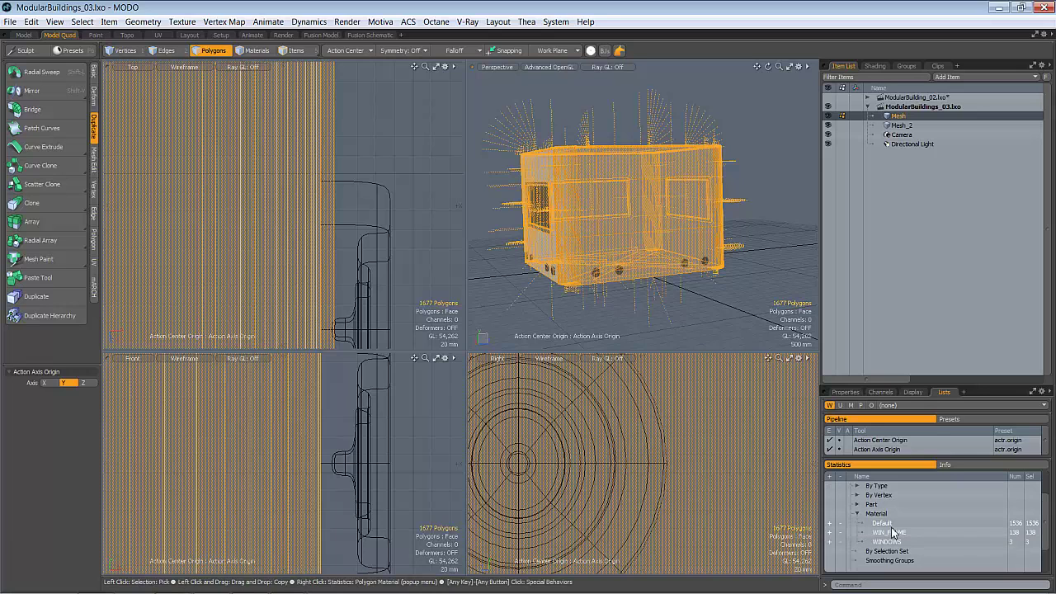
click(755, 319)
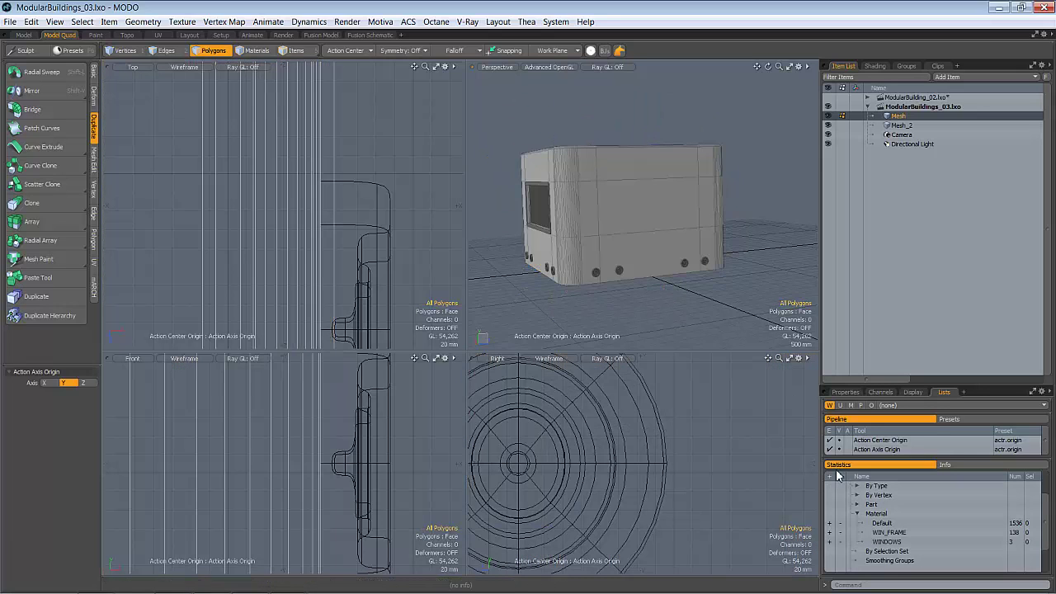
click(830, 523)
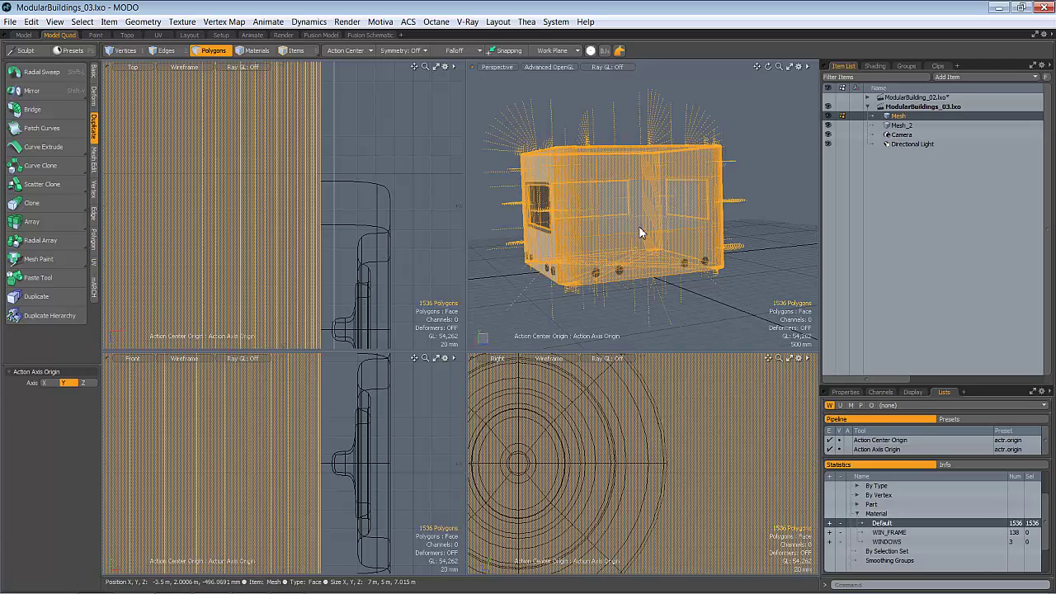
- Assign the selected polygons a material named CELL with an orange color (1.0, 0.22, 0.0) and 20% specular
key(m)
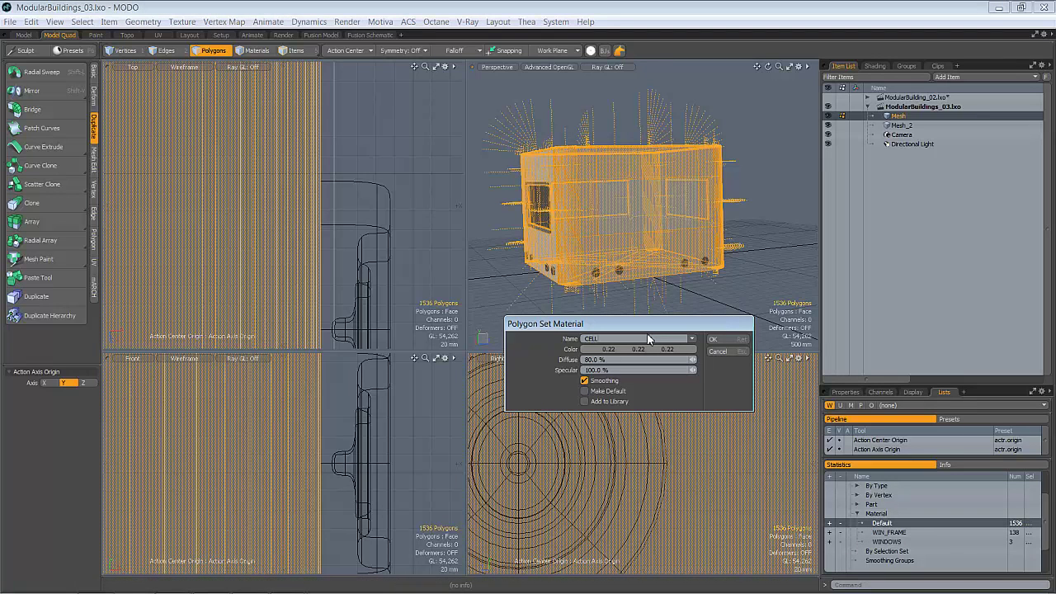
click(644, 350)
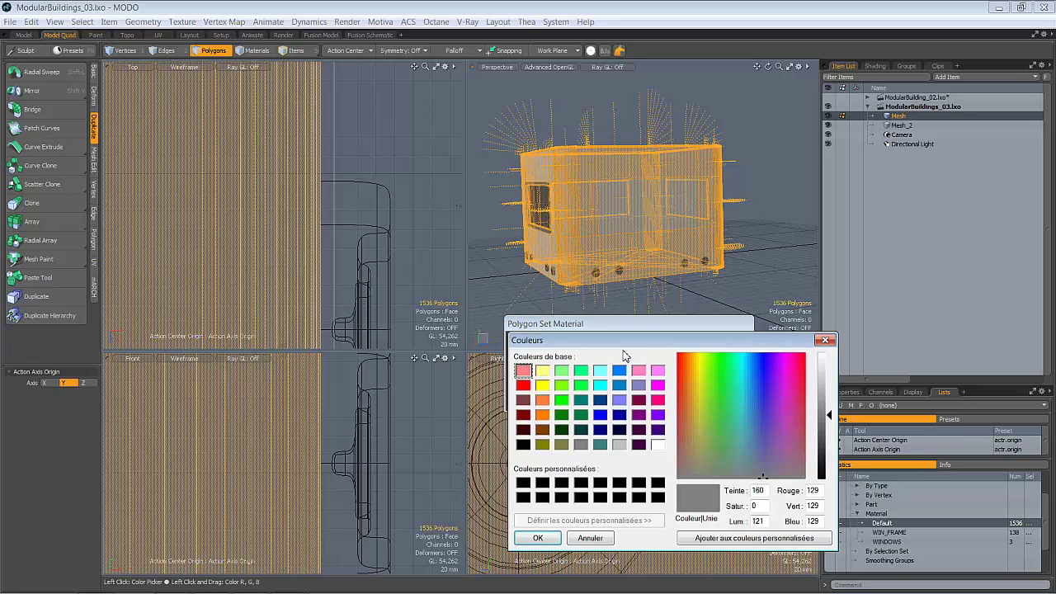
click(542, 415)
click(544, 538)
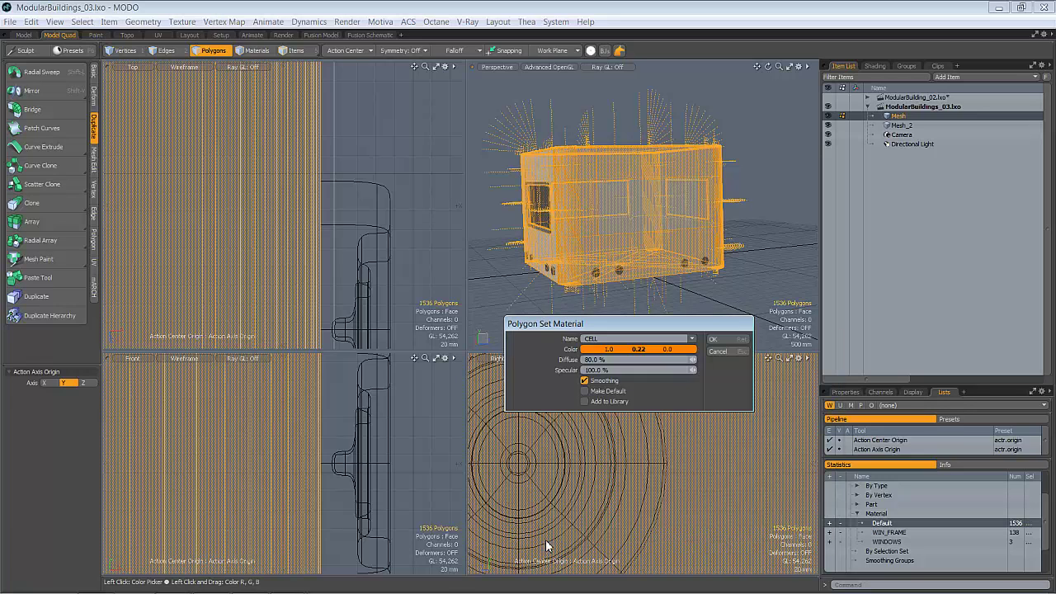
drag(690, 370, 617, 373)
click(714, 339)
alt+drag(736, 294, 657, 244)
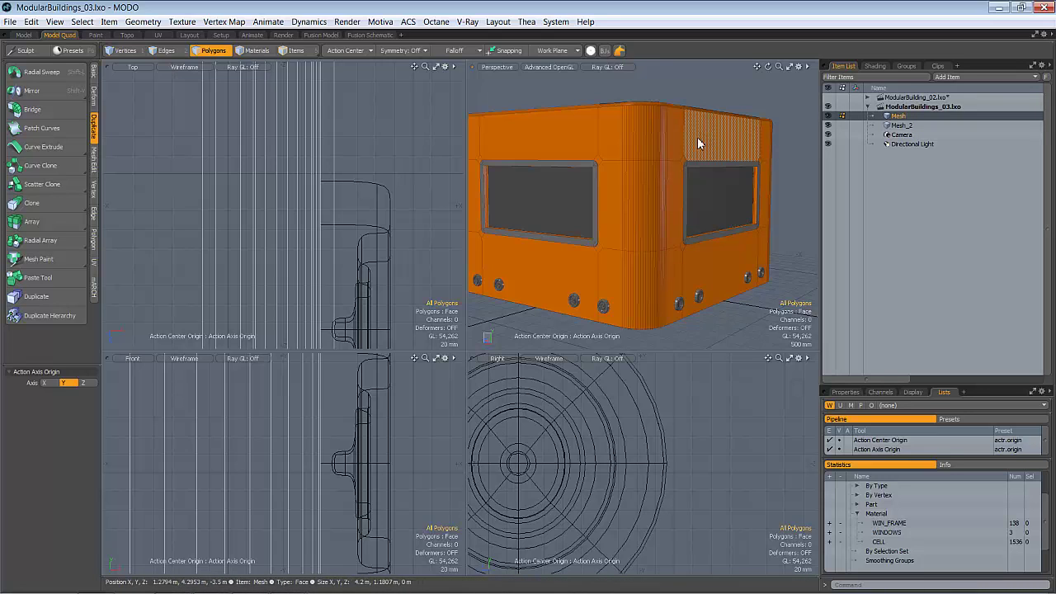
- Select the fan of radiating edges at one rounded corner of the building's underside and delete them
alt+drag(678, 163, 619, 169)
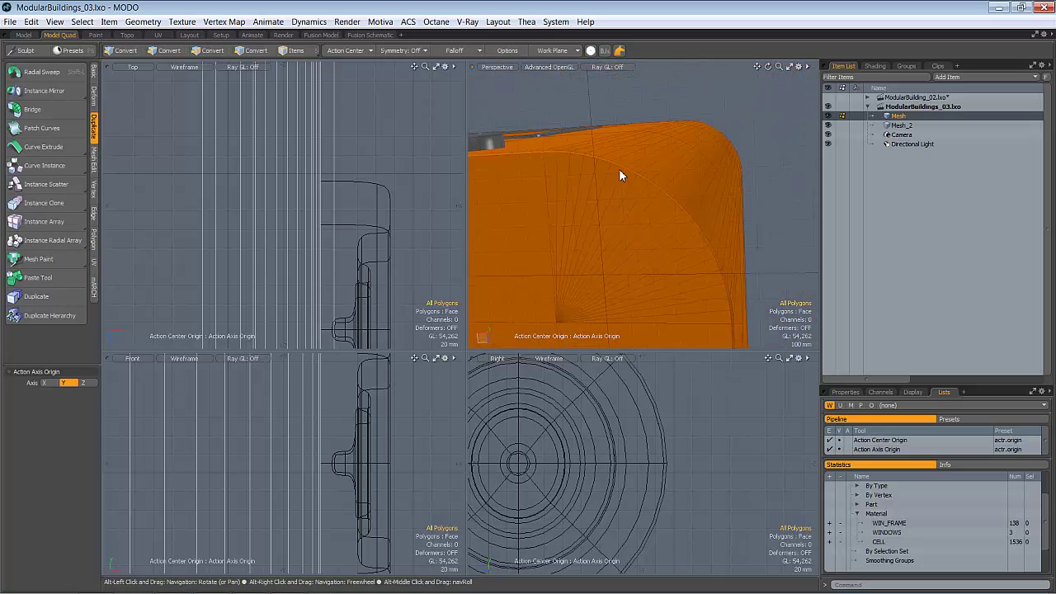
key(2)
click(557, 177)
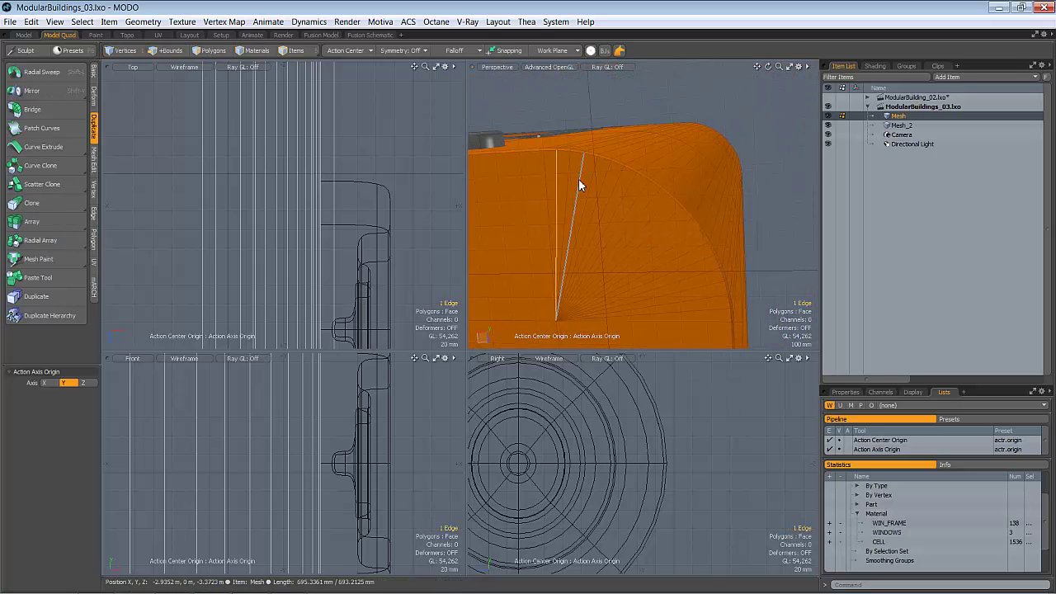
shift+click(580, 182)
shift+click(601, 189)
mouse_move(618, 203)
shift+mouse_down()
mouse_move(705, 284)
mouse_move(709, 308)
mouse_move(696, 248)
mouse_move(575, 171)
mouse_move(611, 160)
mouse_move(565, 195)
mouse_move(647, 171)
mouse_move(716, 188)
mouse_move(666, 216)
mouse_move(724, 180)
mouse_move(759, 174)
mouse_move(710, 209)
mouse_move(561, 189)
mouse_move(583, 125)
mouse_move(625, 132)
mouse_move(584, 157)
mouse_move(556, 239)
mouse_move(647, 200)
mouse_move(668, 207)
shift+mouse_up()
key(Delete)
- Select the radiating edges at another underside corner and remove them with Keep Vertices enabled
click(632, 125)
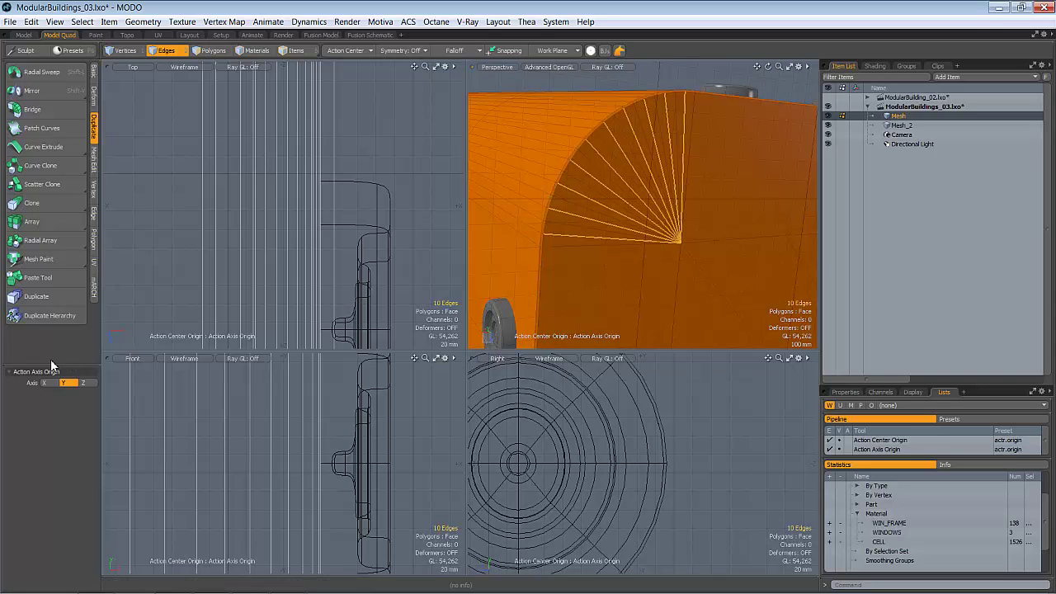
click(94, 214)
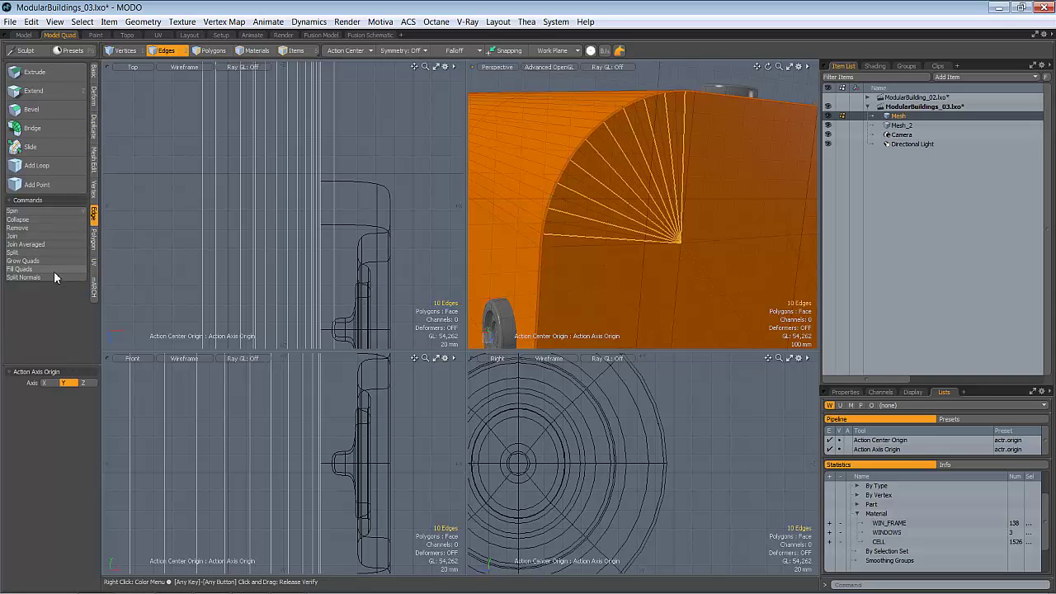
click(29, 228)
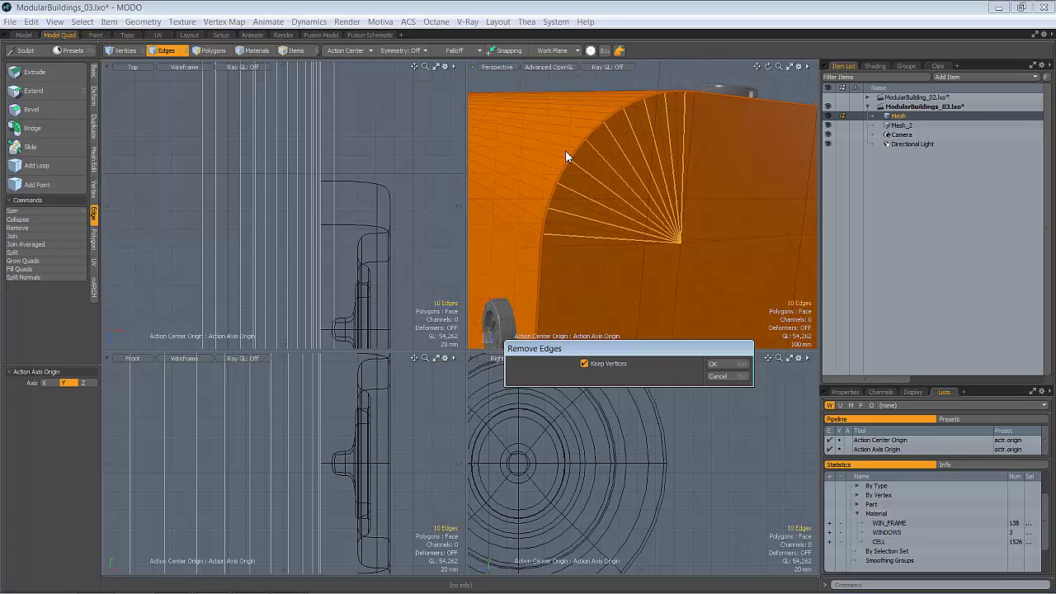
click(738, 364)
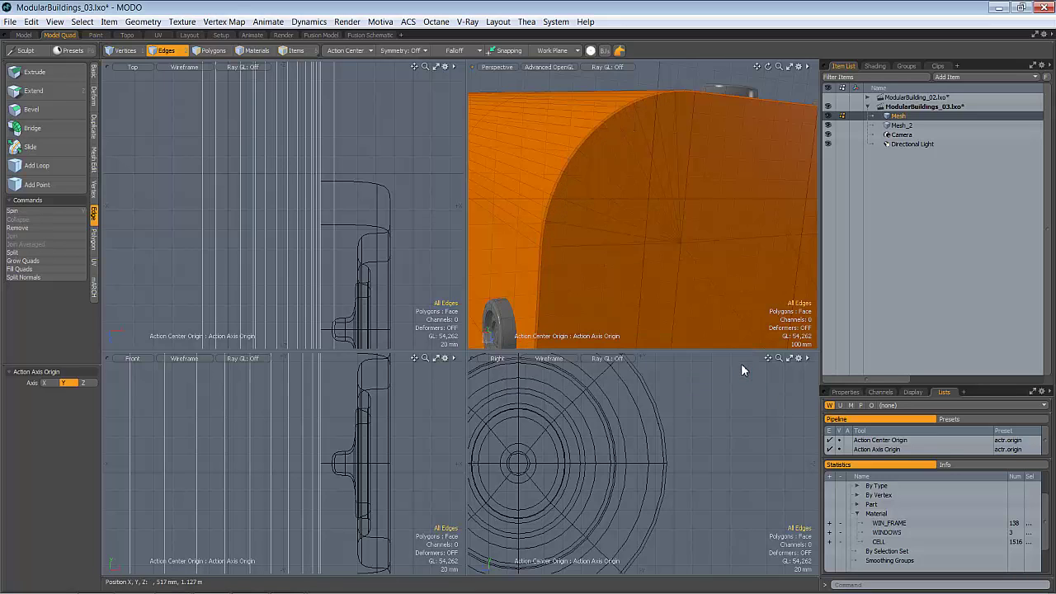
alt+drag(584, 165, 635, 219)
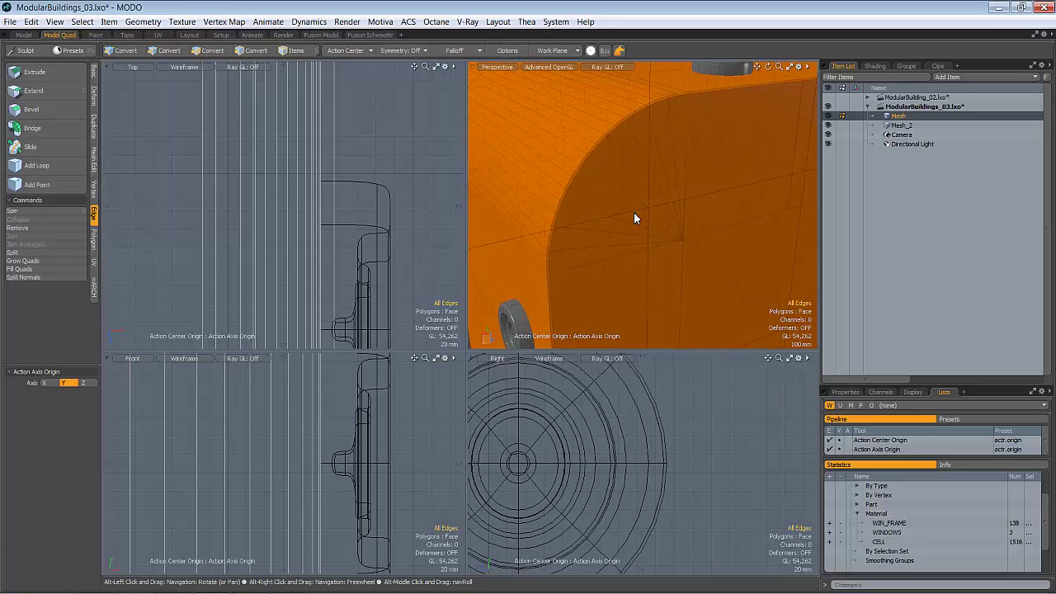
key(3)
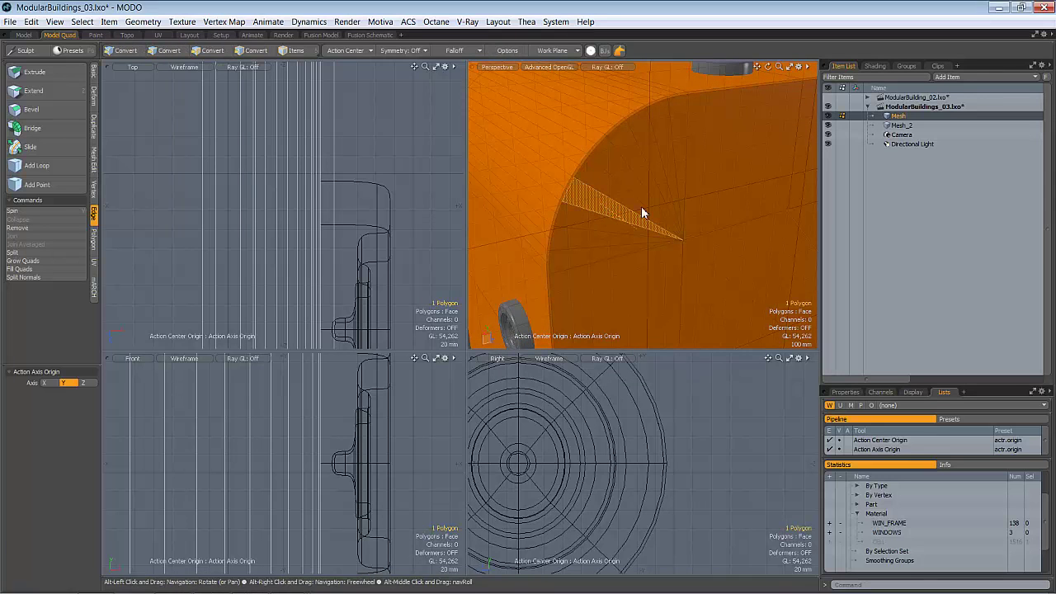
click(591, 217)
alt+drag(590, 217, 668, 231)
key(Escape)
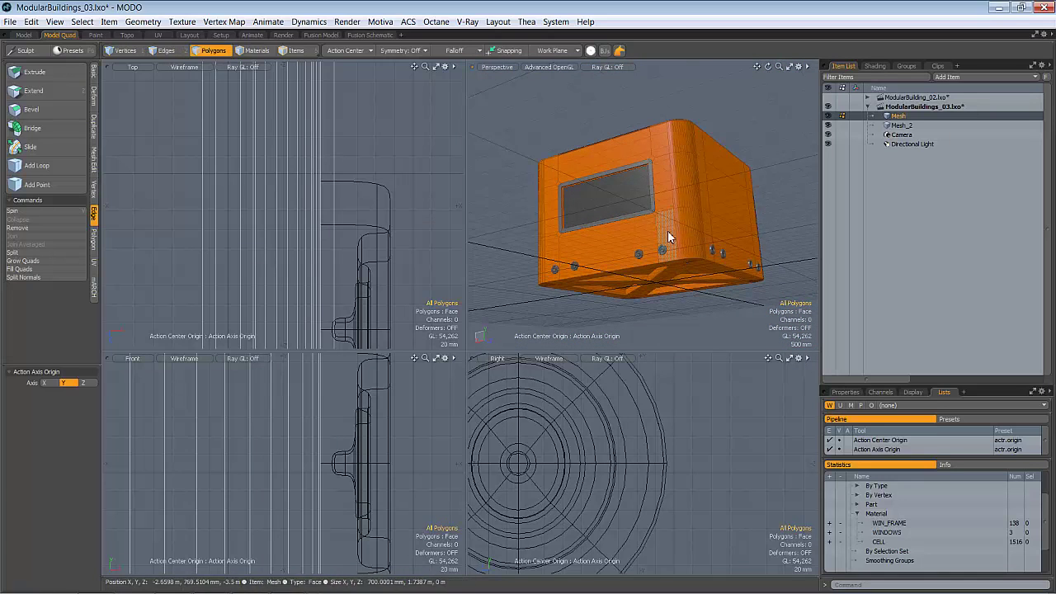
- Set the WINDOWS material's diffuse amount to 0% and its roughness to 10%
click(875, 66)
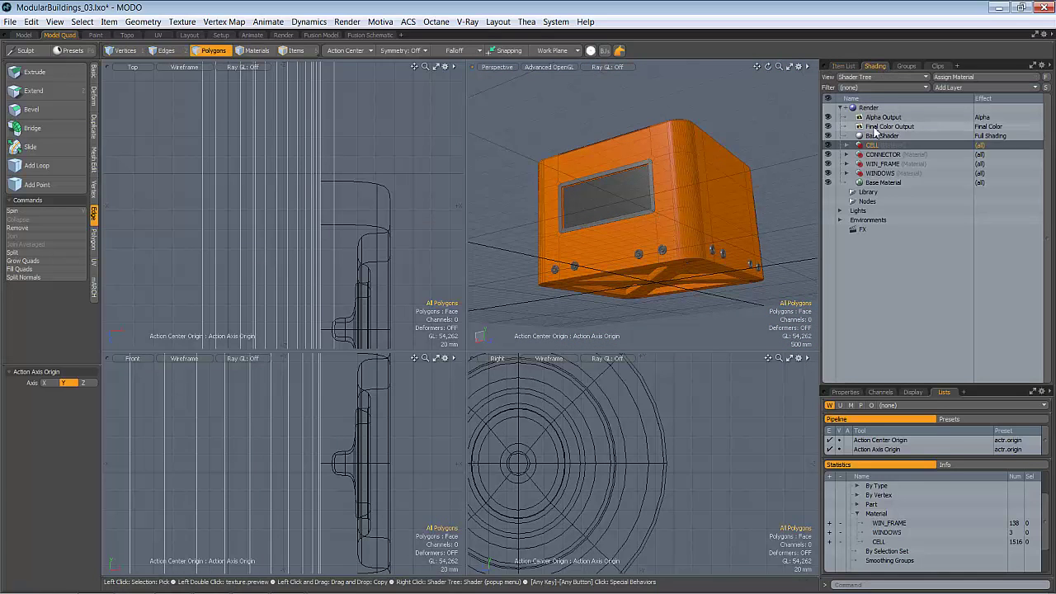
click(847, 173)
click(879, 182)
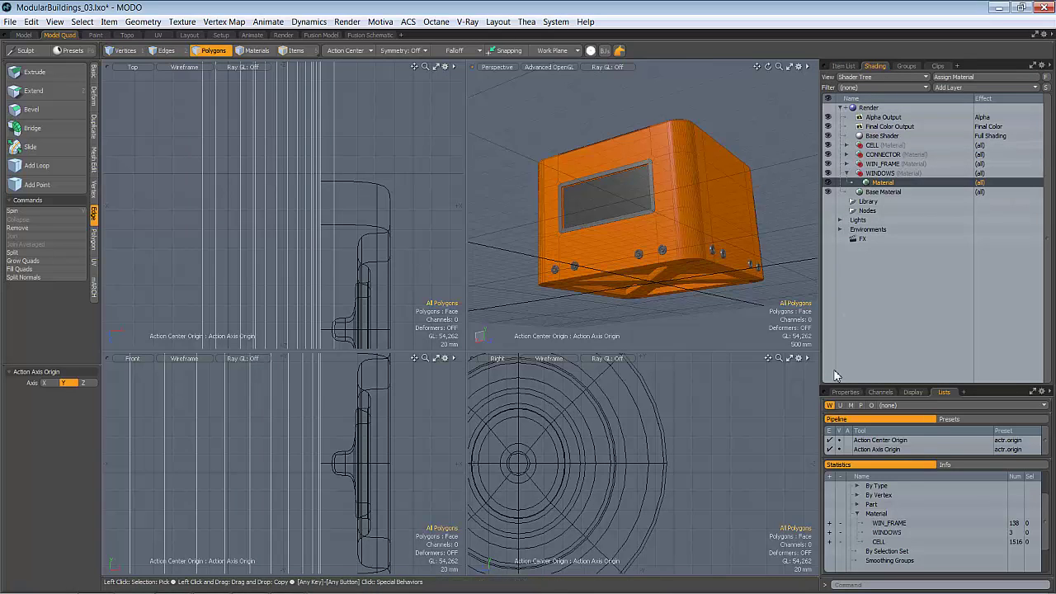
click(842, 393)
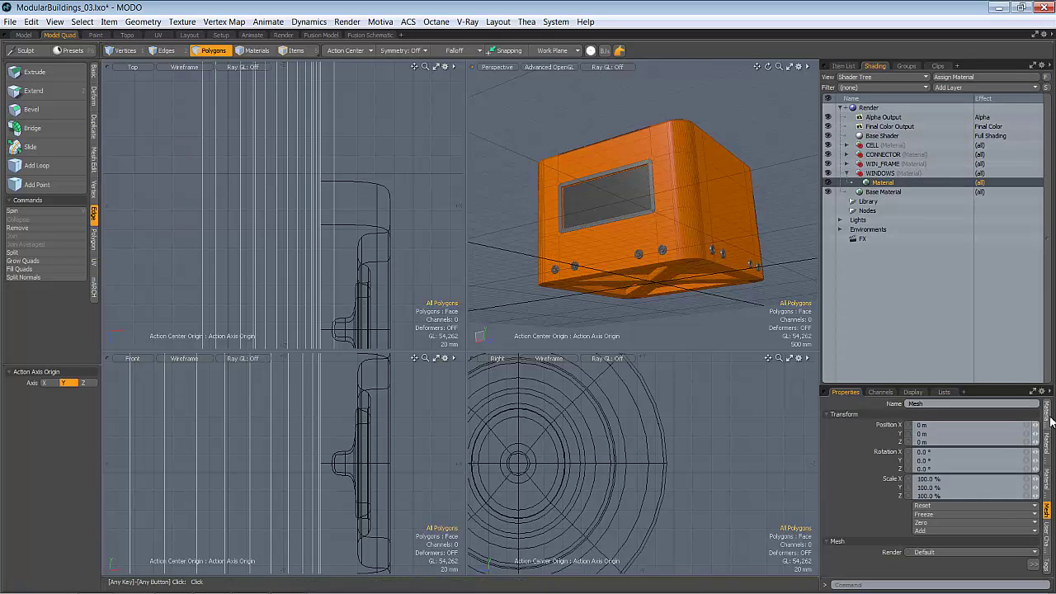
click(1047, 416)
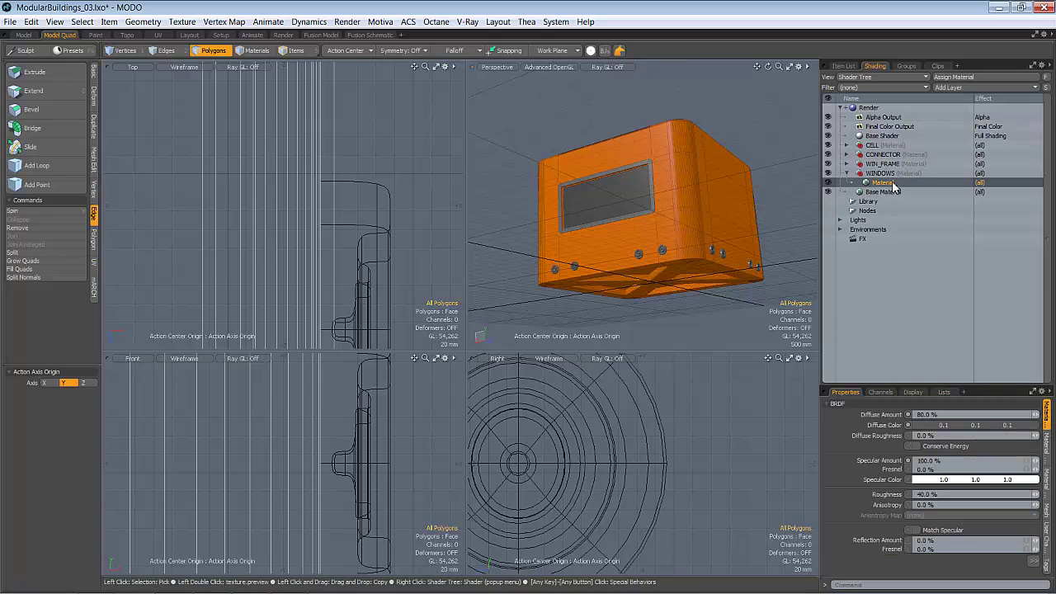
drag(945, 415, 802, 436)
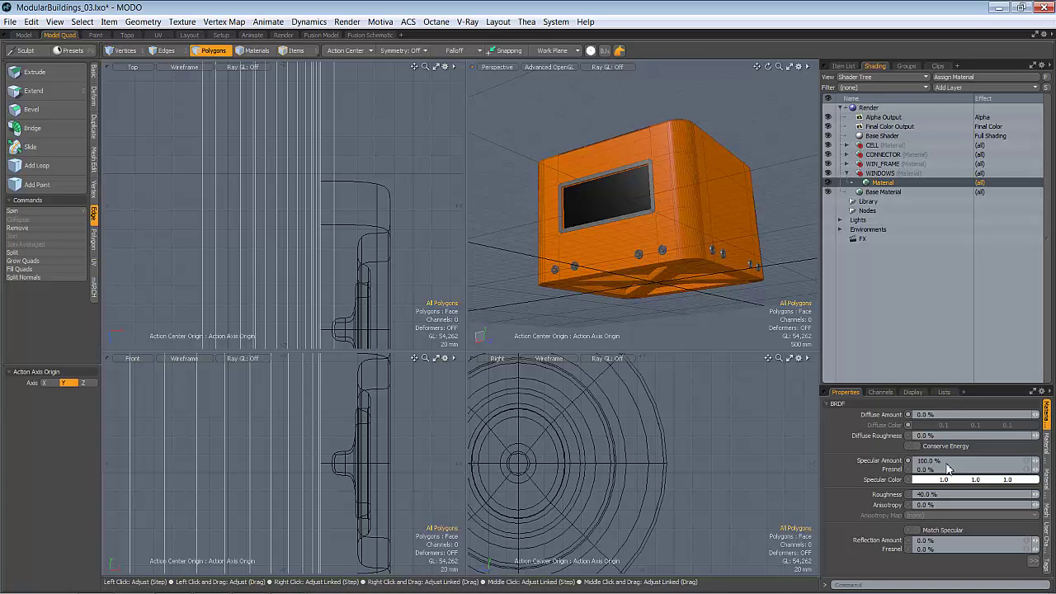
click(945, 495)
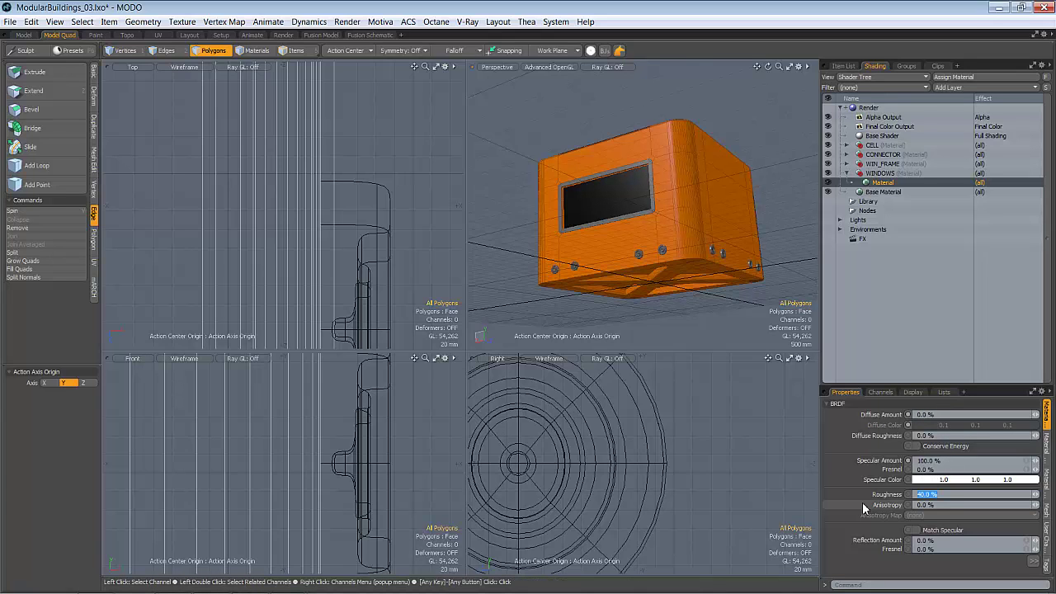
text(10)
key(Return)
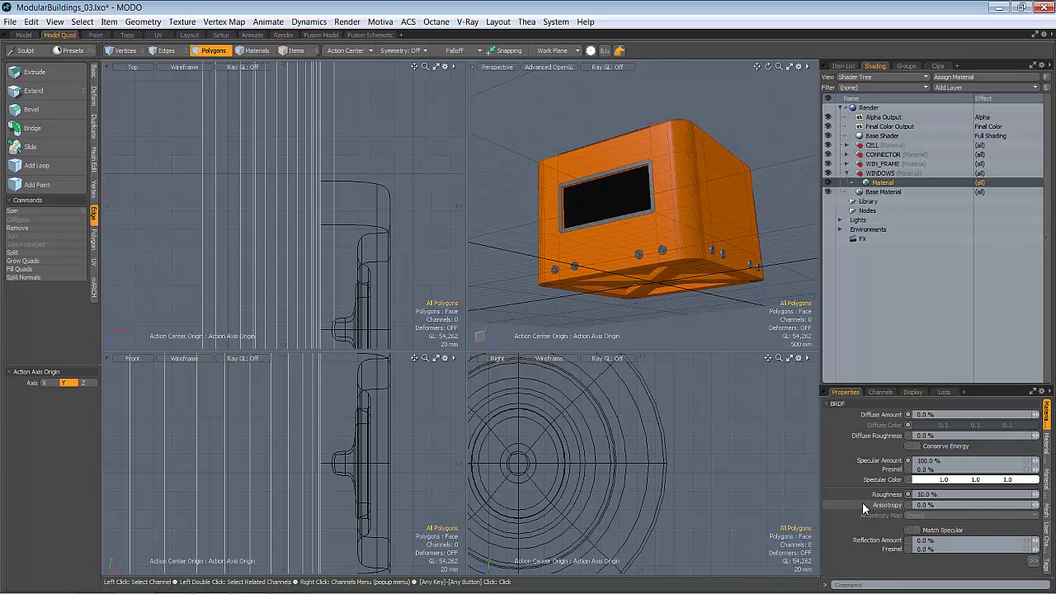
- Set the WINDOWS material's transparent amount to 95%
click(1047, 446)
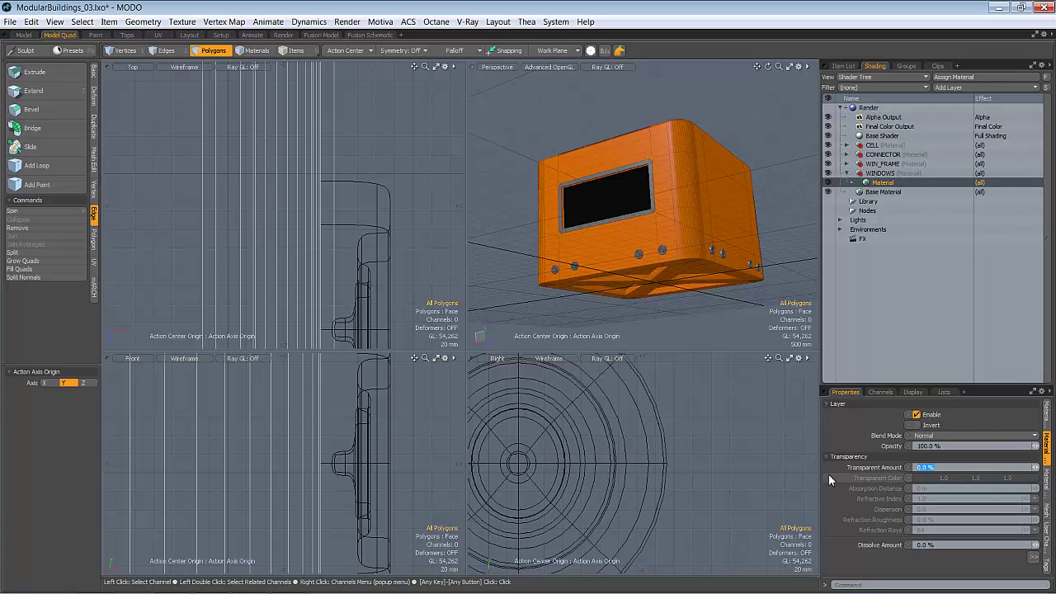
key(Return)
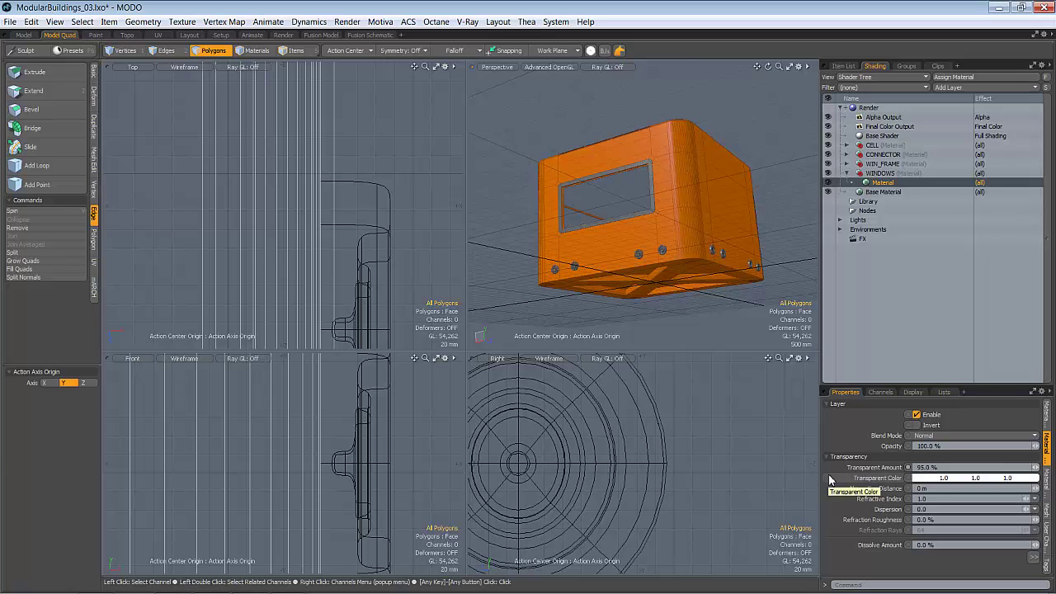
scroll(630, 207, up, 5)
alt+drag(661, 175, 627, 227)
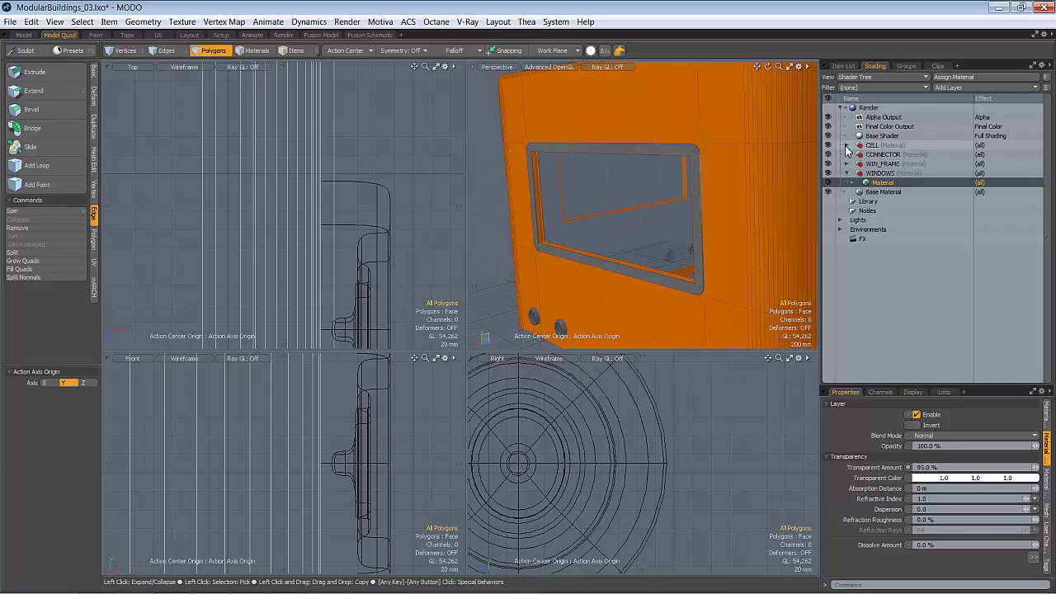
- Make the CELL material double sided and open its smoothing angle for editing
click(846, 145)
click(881, 155)
mouse_move(1038, 589)
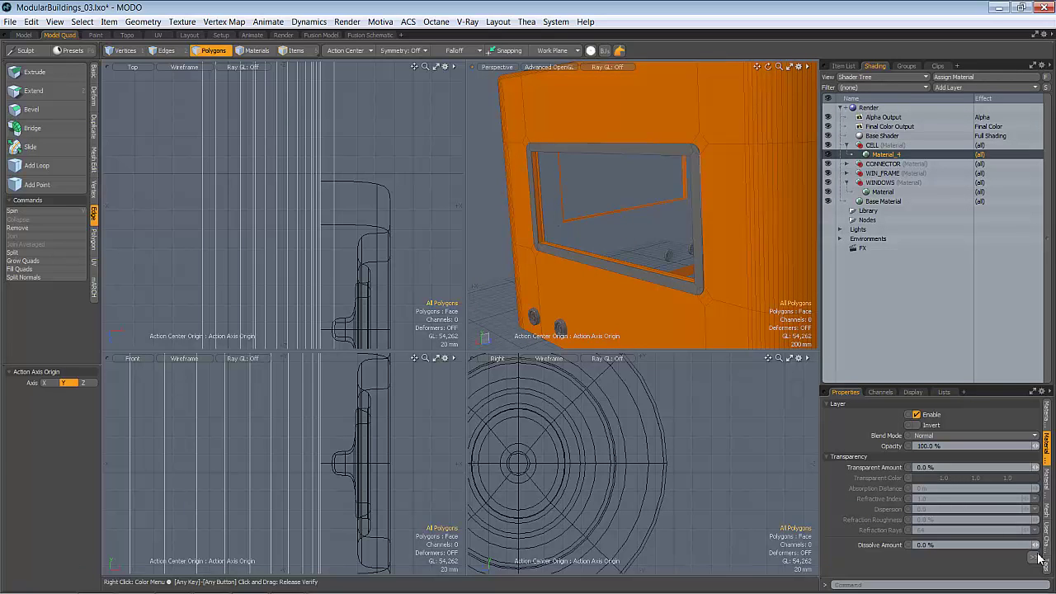
click(1046, 413)
alt+drag(502, 186, 700, 148)
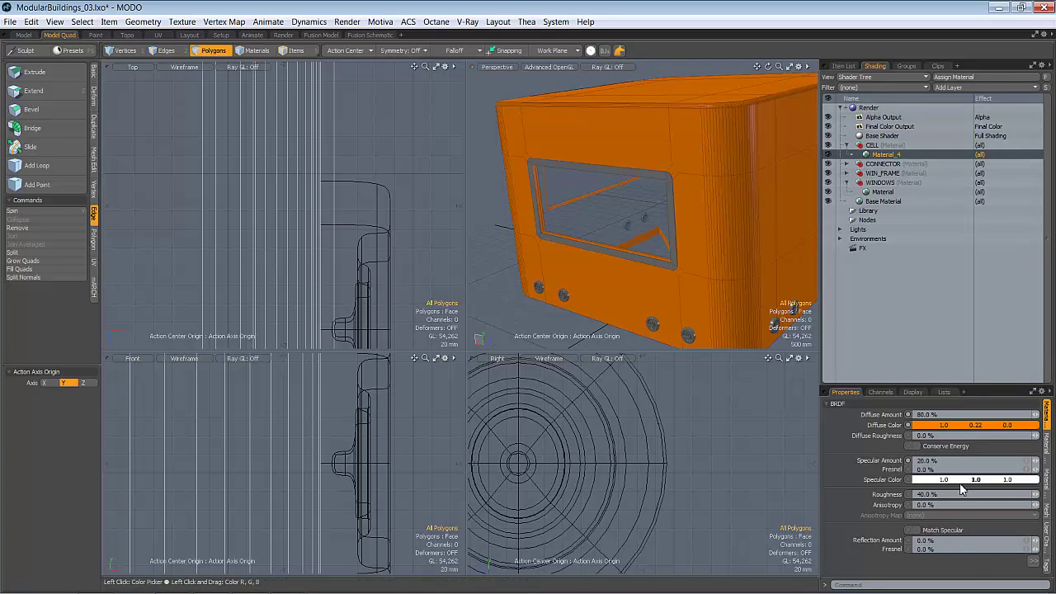
click(1036, 563)
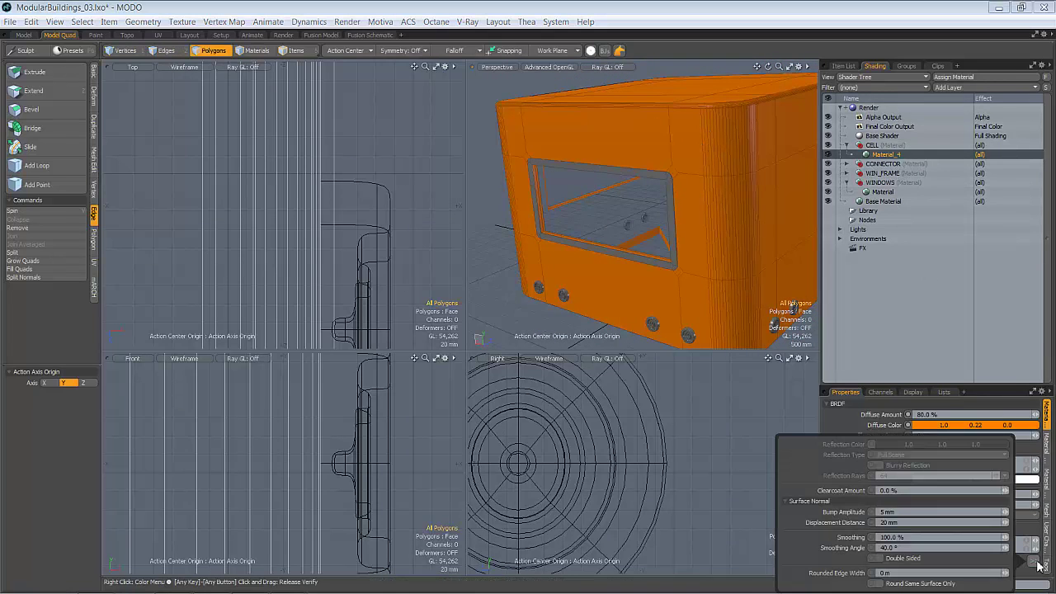
click(881, 558)
click(905, 547)
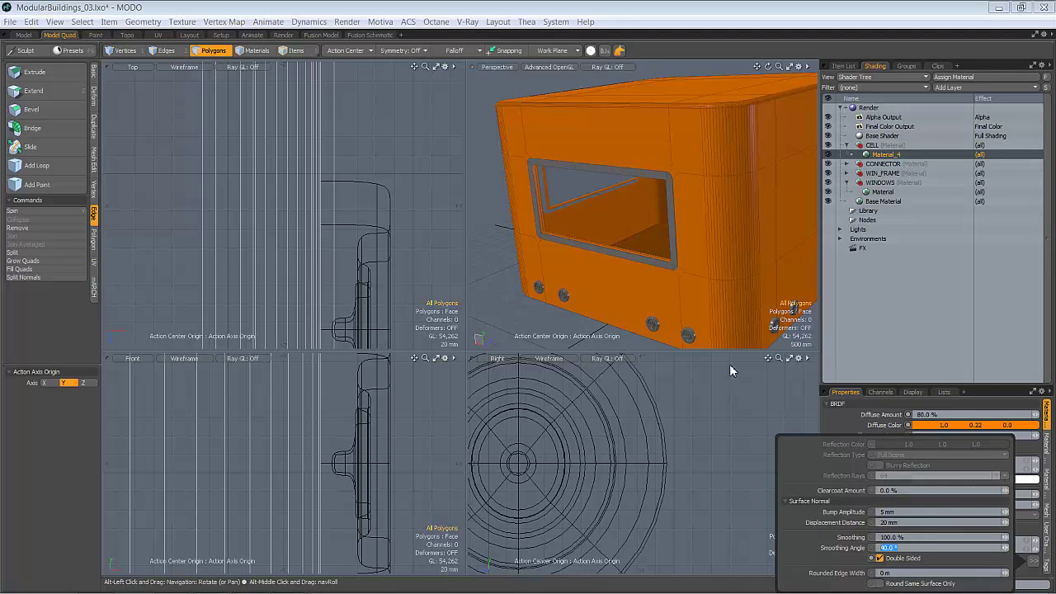
mouse_move(665, 195)
alt+mouse_down()
mouse_move(718, 152)
mouse_move(669, 145)
mouse_move(660, 193)
mouse_move(737, 137)
mouse_move(646, 229)
mouse_move(625, 280)
mouse_move(688, 273)
mouse_move(603, 259)
mouse_move(765, 165)
mouse_move(669, 230)
mouse_move(707, 188)
mouse_move(667, 221)
mouse_move(638, 175)
mouse_move(682, 168)
mouse_move(713, 208)
alt+mouse_up()
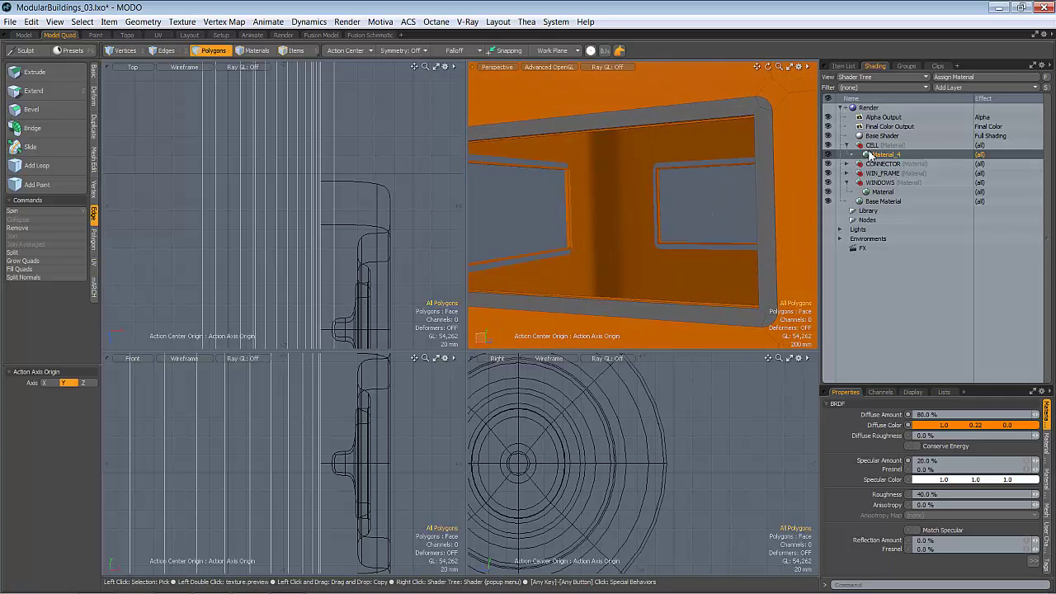
- Make the WIN_FRAME material double sided
click(846, 174)
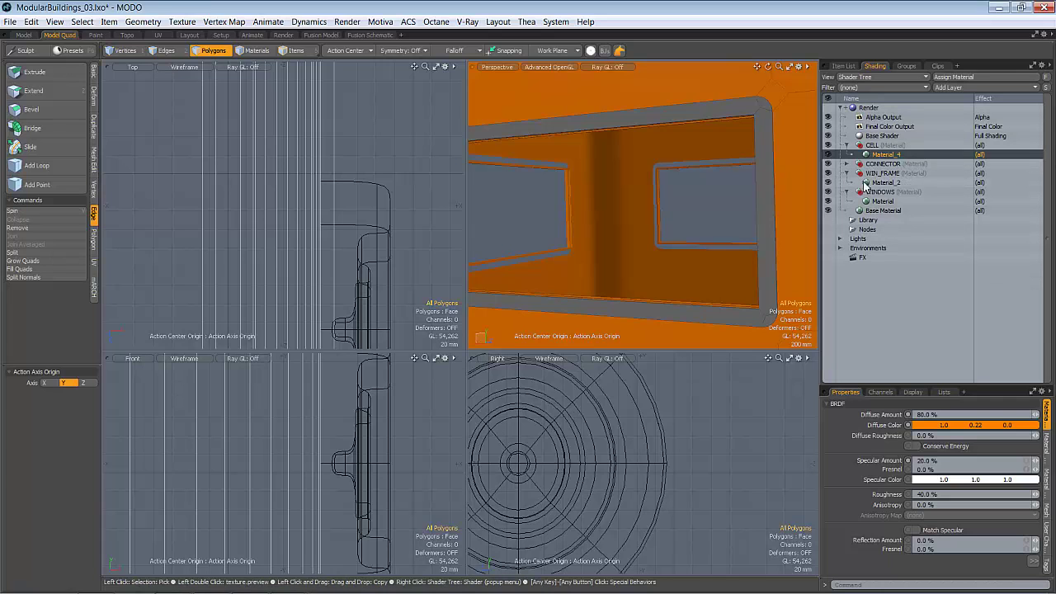
click(885, 183)
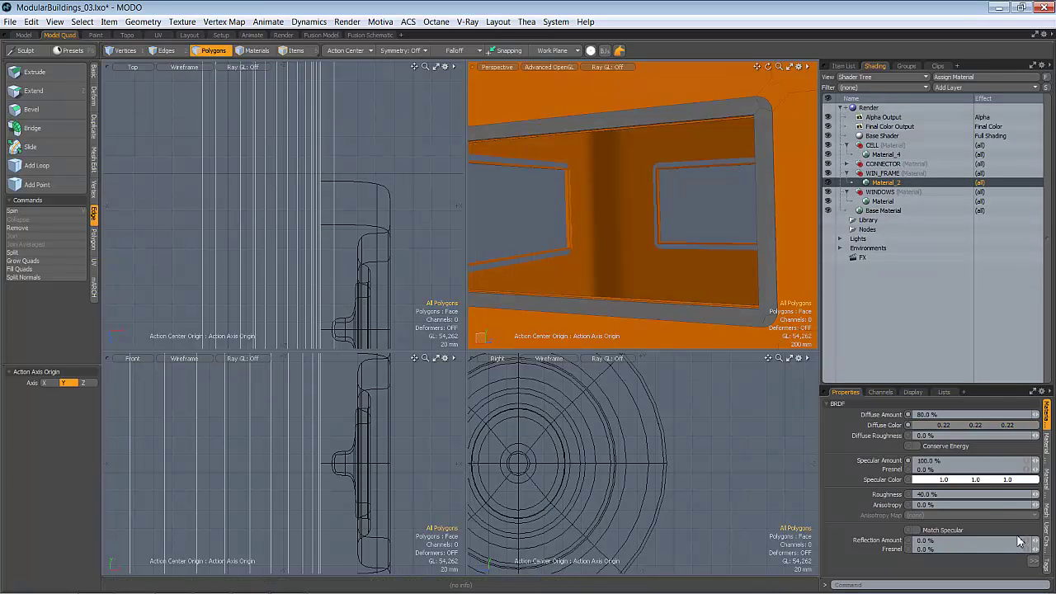
click(1036, 562)
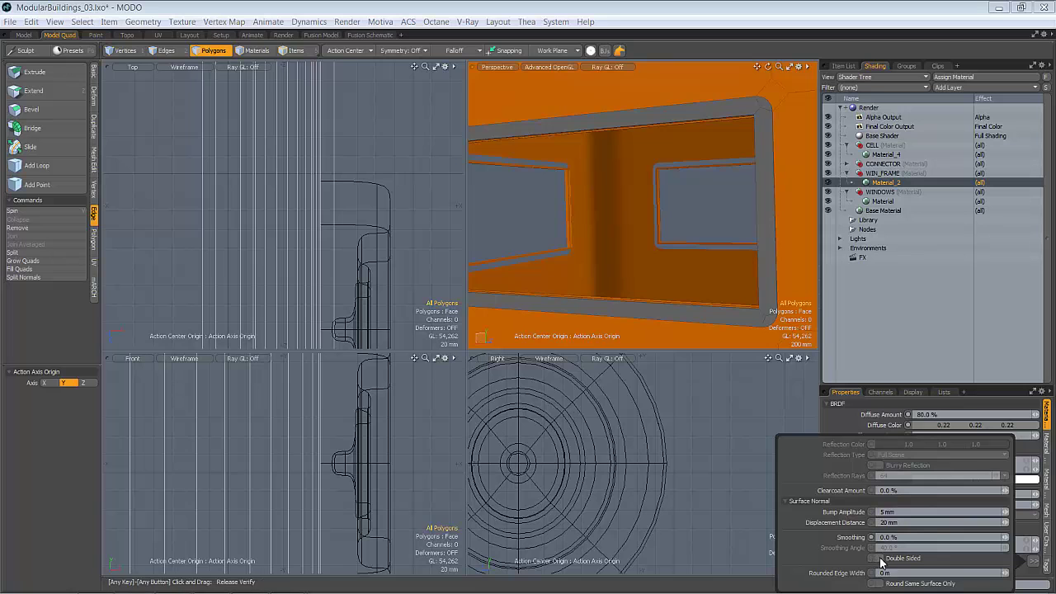
- Select the glass polygons of the three windows and cut them out of the building mesh
ctrl+alt+drag(684, 192, 646, 175)
scroll(544, 156, up, 5)
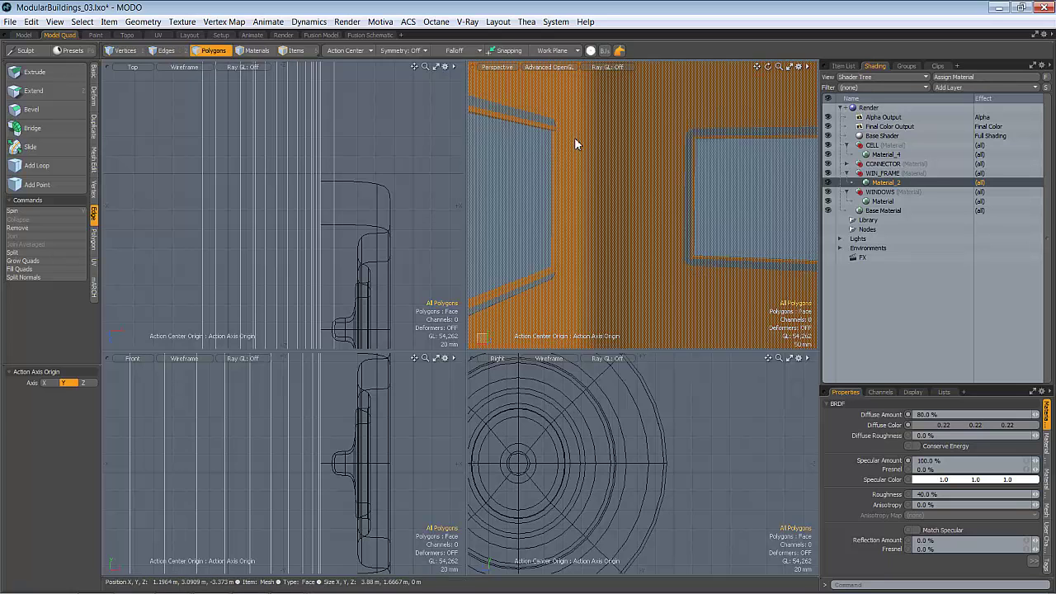
scroll(546, 172, down, 3)
alt+drag(549, 177, 672, 191)
scroll(709, 174, down, 5)
alt+drag(608, 193, 642, 216)
click(627, 203)
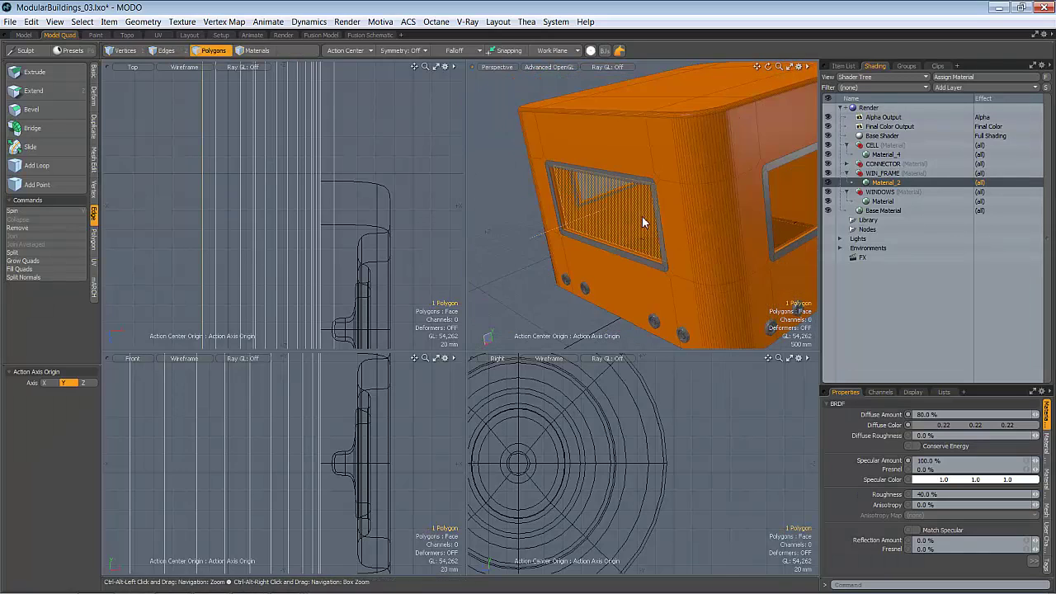
scroll(642, 216, down, 3)
shift+click(732, 200)
alt+drag(733, 200, 577, 232)
shift+click(520, 219)
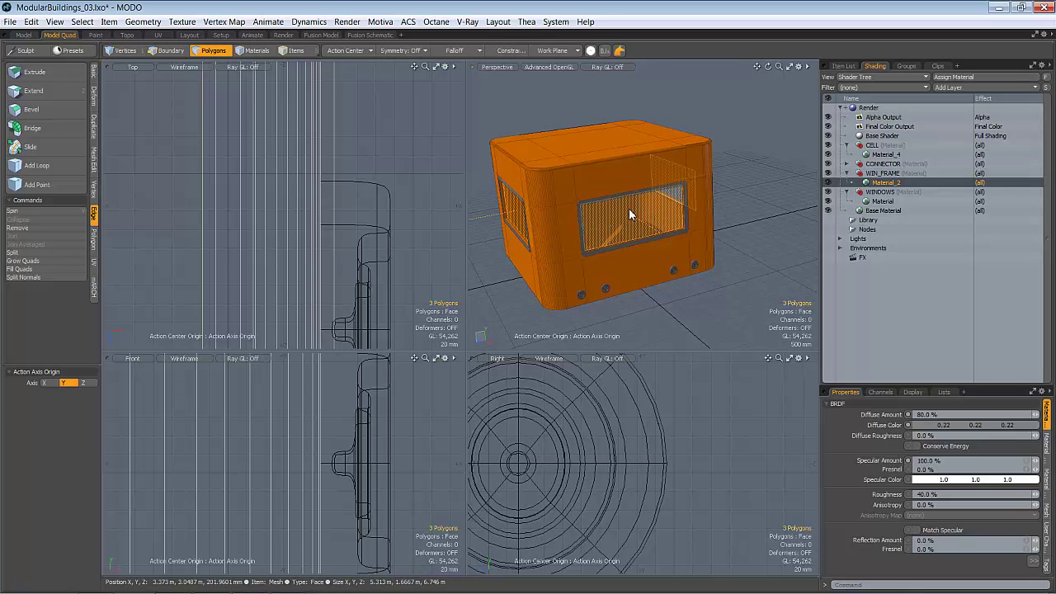
key(ctrl+x)
- Add a new mesh item and paste the cut window polygons into it
click(845, 66)
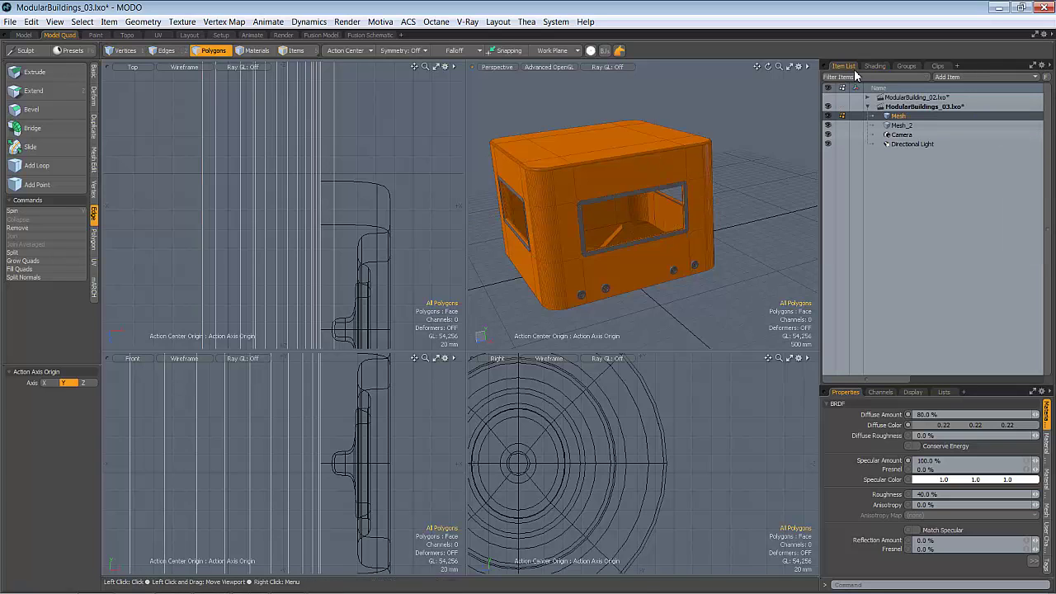
click(948, 77)
click(997, 77)
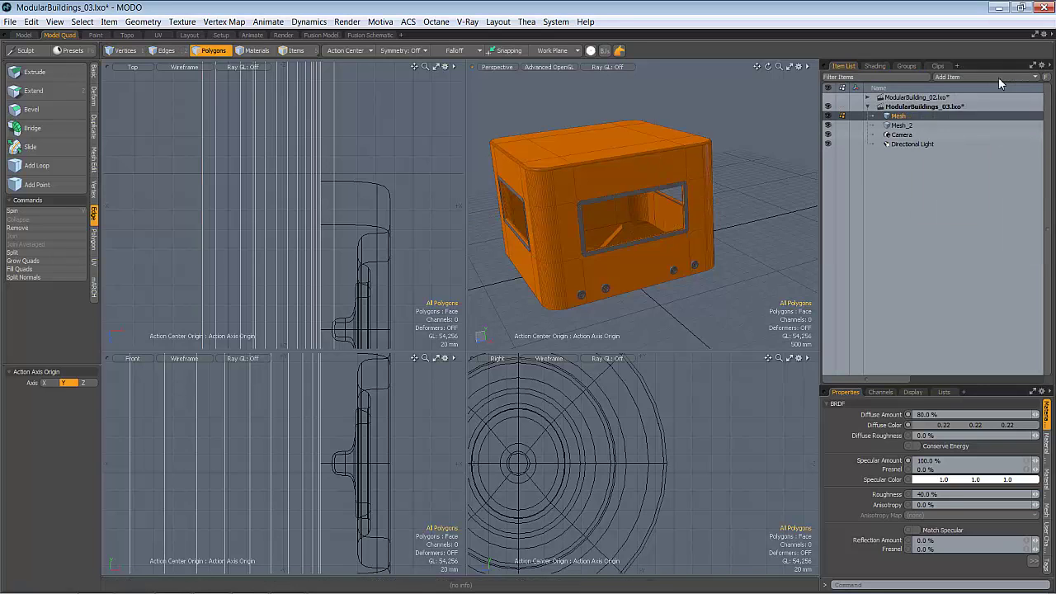
- Rename the building's Mesh item as CELL
click(899, 116)
key(a)
right_click(901, 119)
click(904, 120)
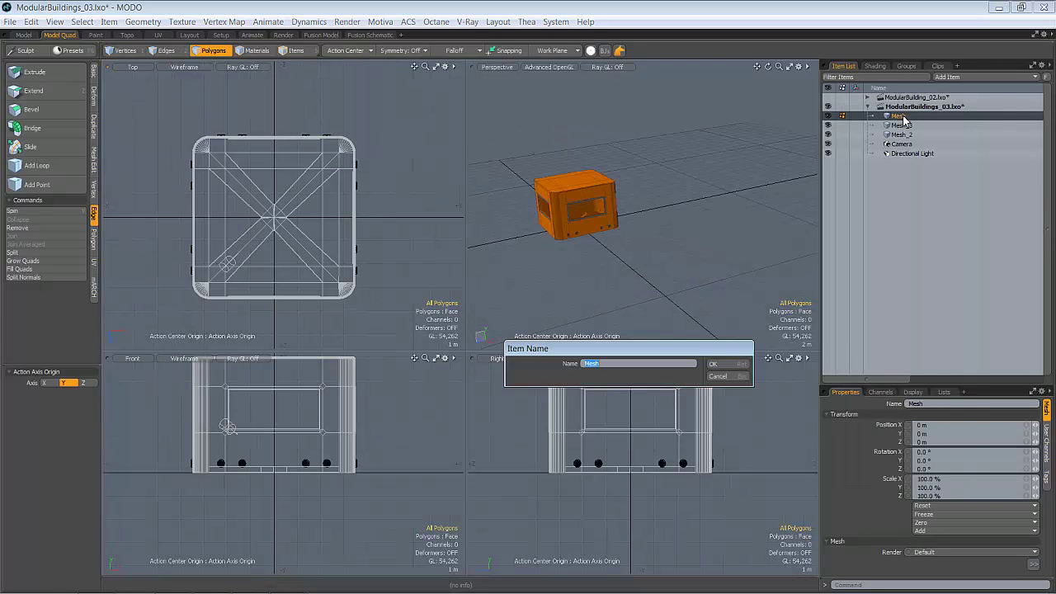
text(CELL)
key(Return)
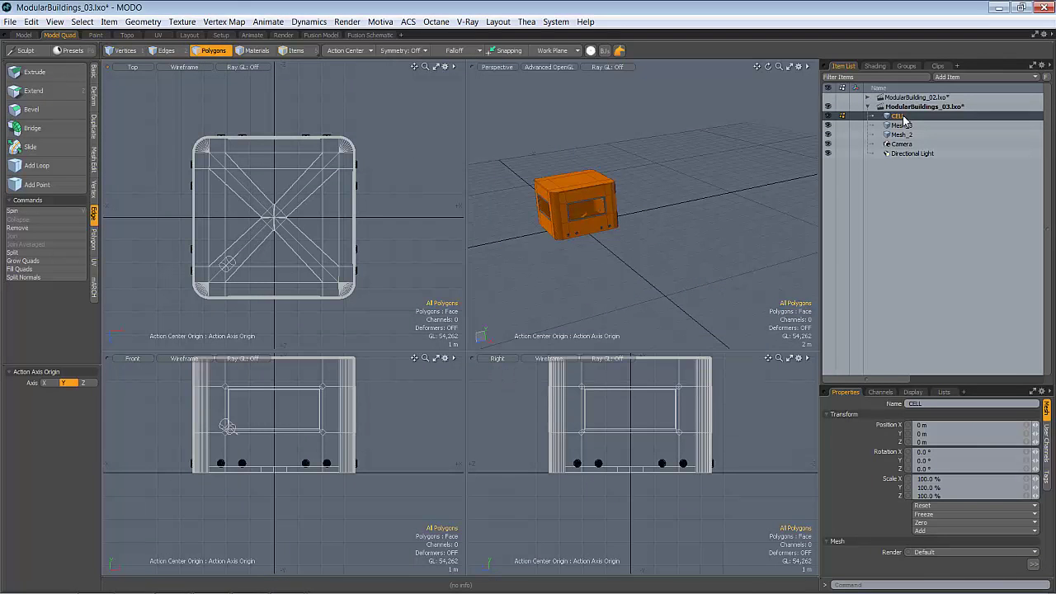
- Rename the mesh item holding the window panes as WIN
click(901, 126)
right_click(901, 126)
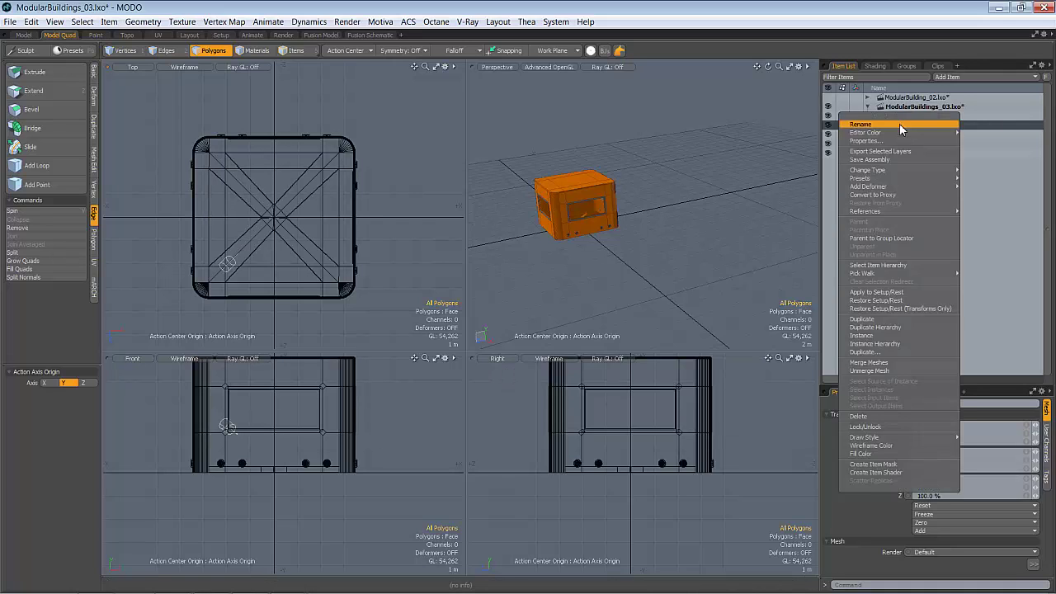
click(902, 130)
key(Return)
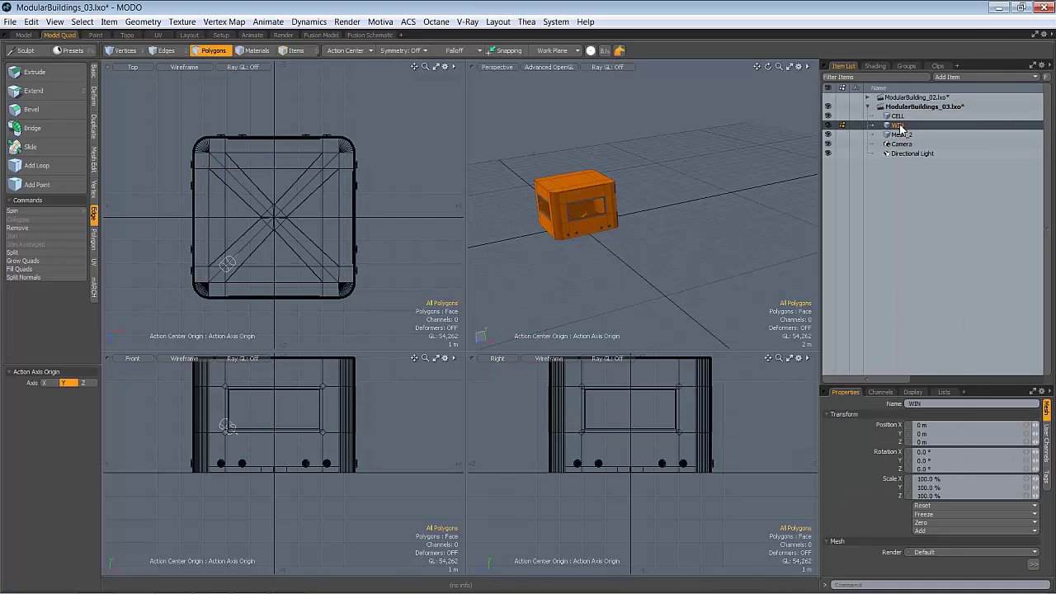
- Rename the Mesh_2 item with the round fixtures as CONNECTOR and save the scene
click(899, 135)
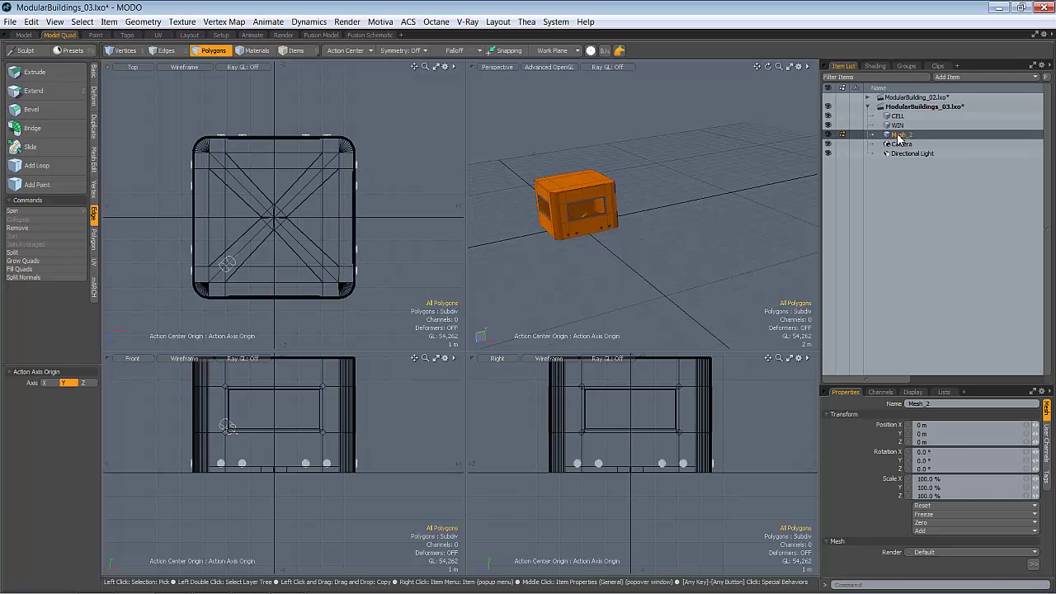
right_click(897, 134)
click(898, 135)
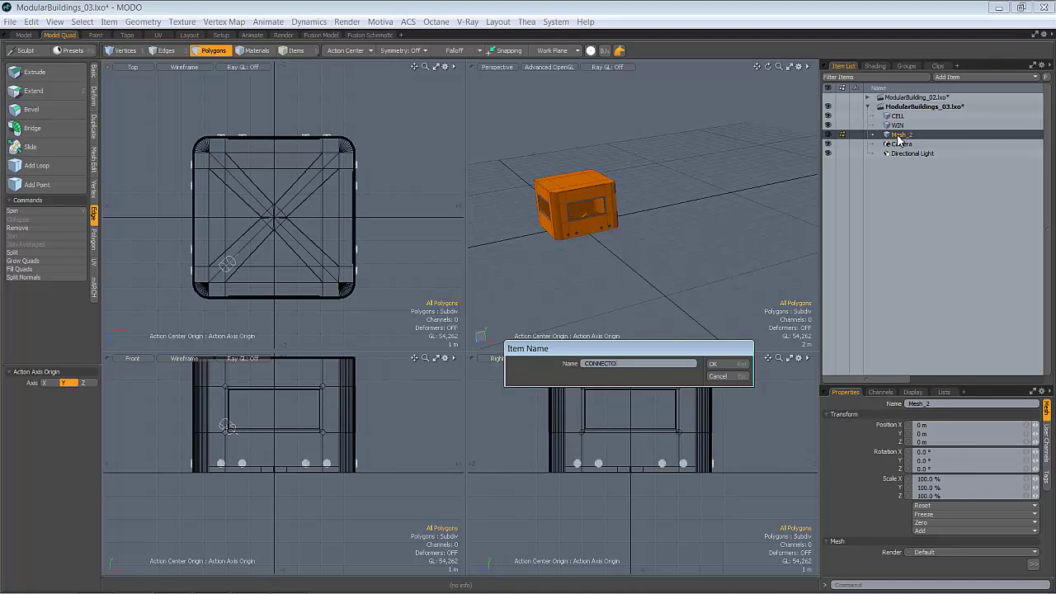
text(CONNECTOR)
key(Return)
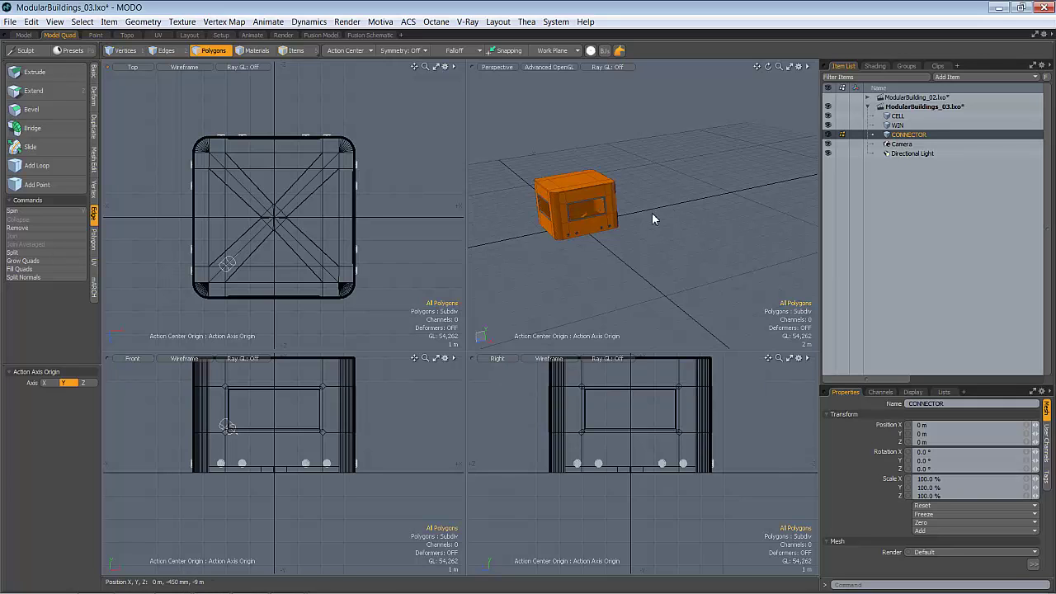
key(ctrl+s)
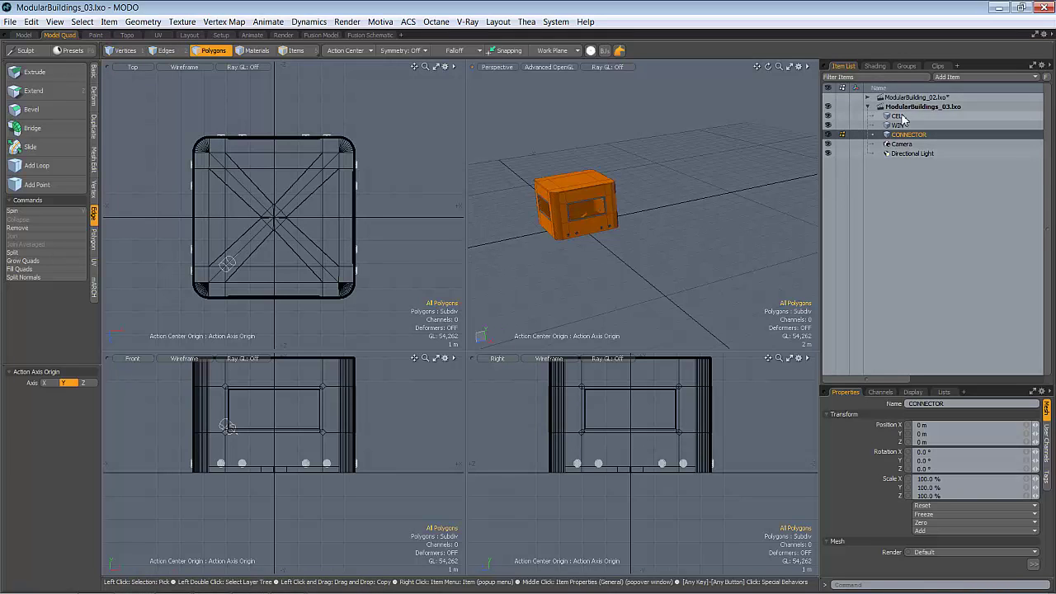
- Add another empty mesh item to the ModularBuildings_03 scene
mouse_move(643, 233)
alt+mouse_down()
mouse_move(655, 237)
mouse_move(619, 240)
mouse_move(660, 216)
mouse_move(632, 262)
mouse_move(646, 234)
alt+mouse_up()
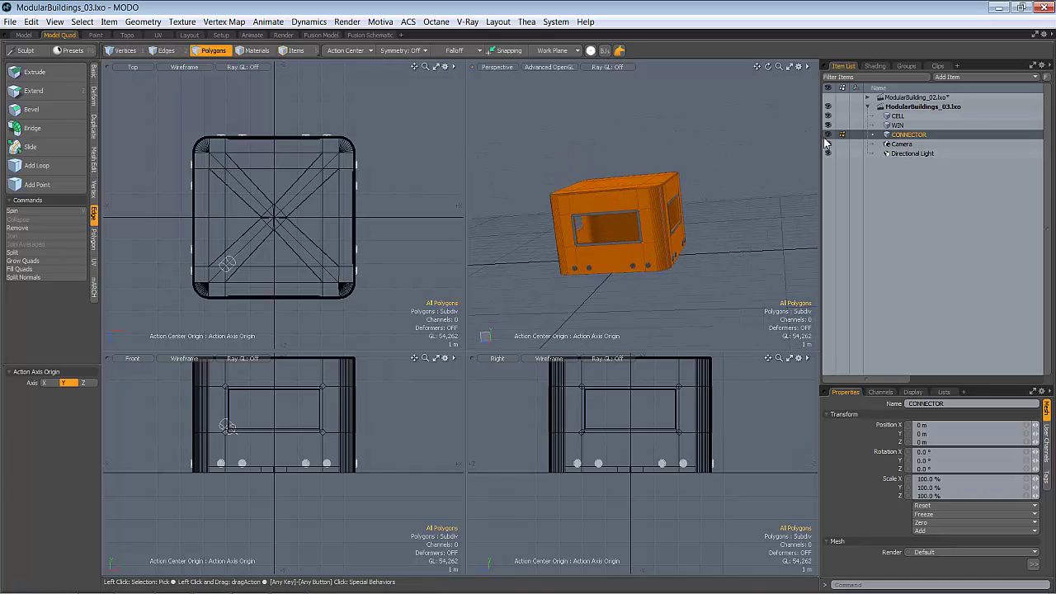
alt+drag(610, 227, 564, 210)
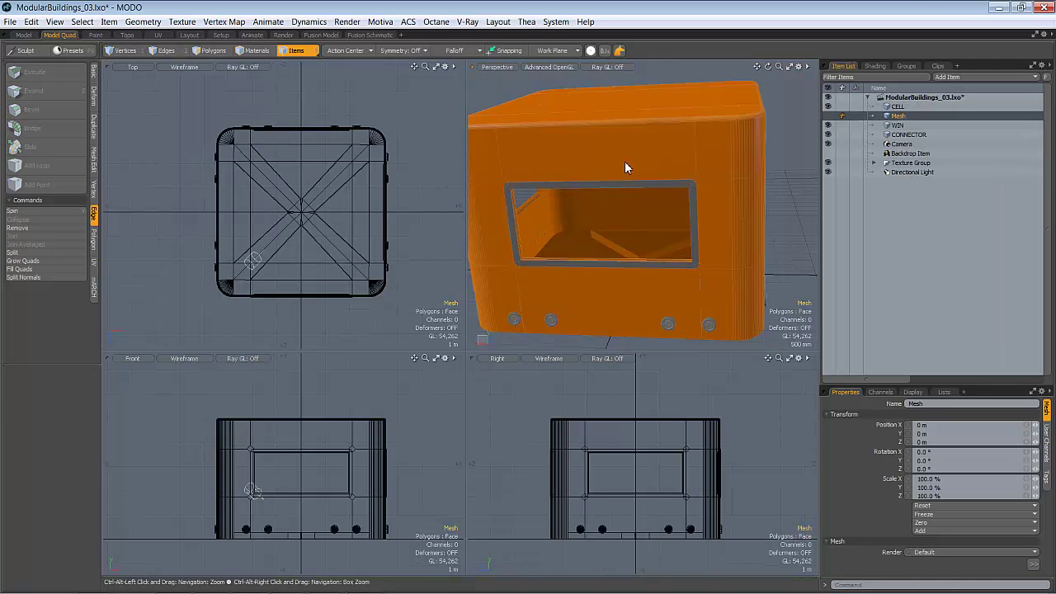
alt+drag(624, 161, 790, 166)
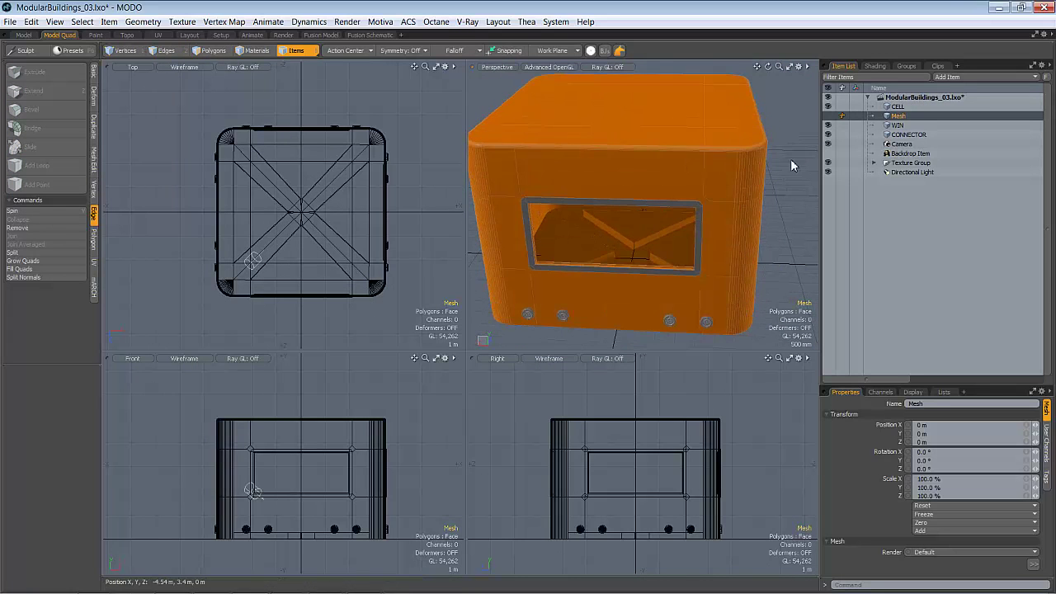
click(960, 78)
click(1008, 79)
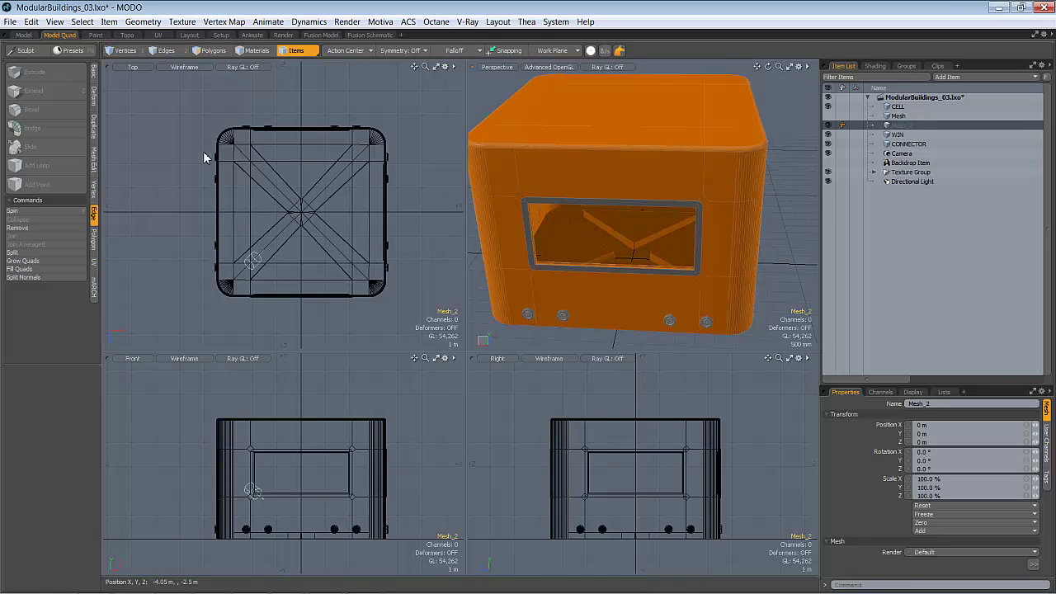
- Draw a flat cube primitive about 6.4 m by 6.45 m inside the building's footprint in the Top view
alt+drag(512, 221, 571, 180)
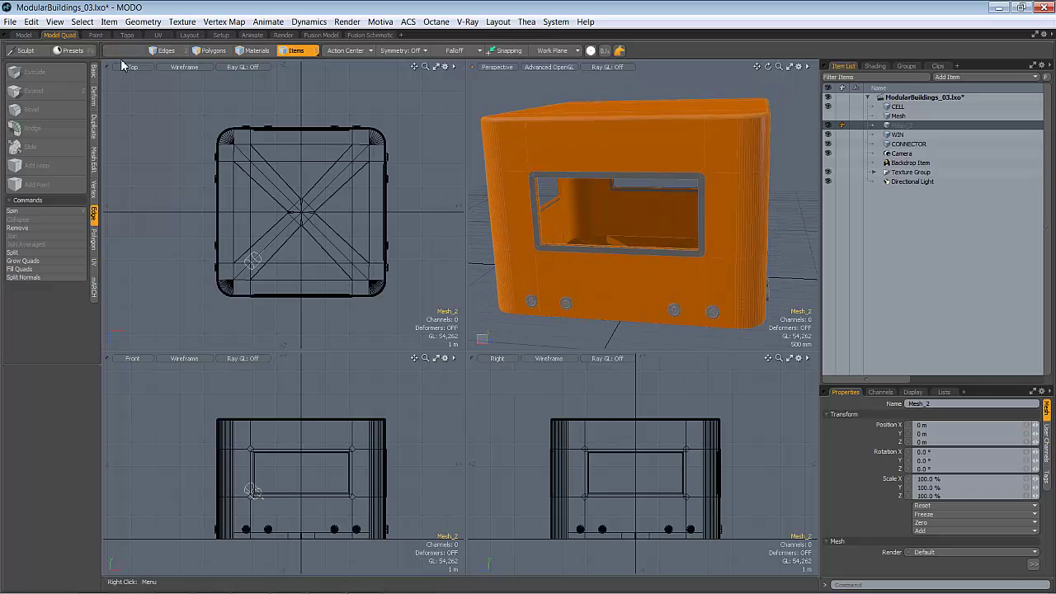
click(92, 74)
click(16, 73)
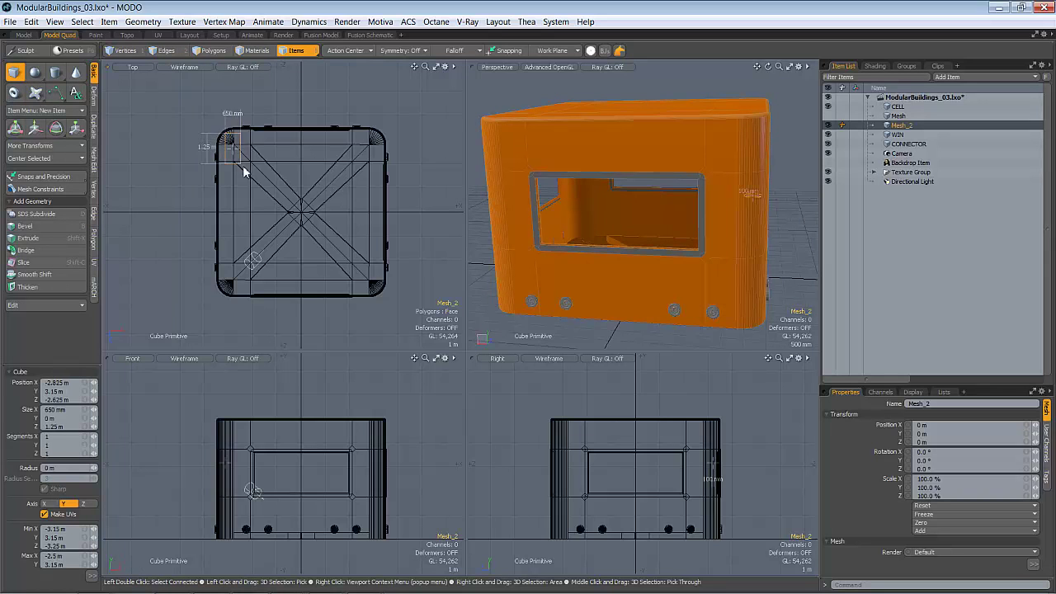
drag(345, 262, 378, 302)
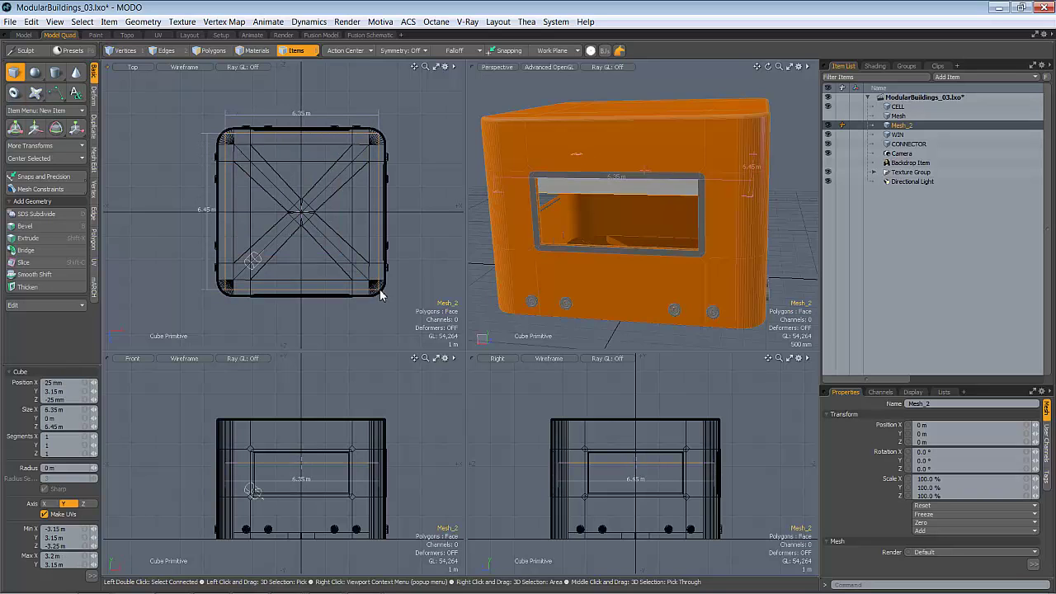
drag(381, 295, 381, 295)
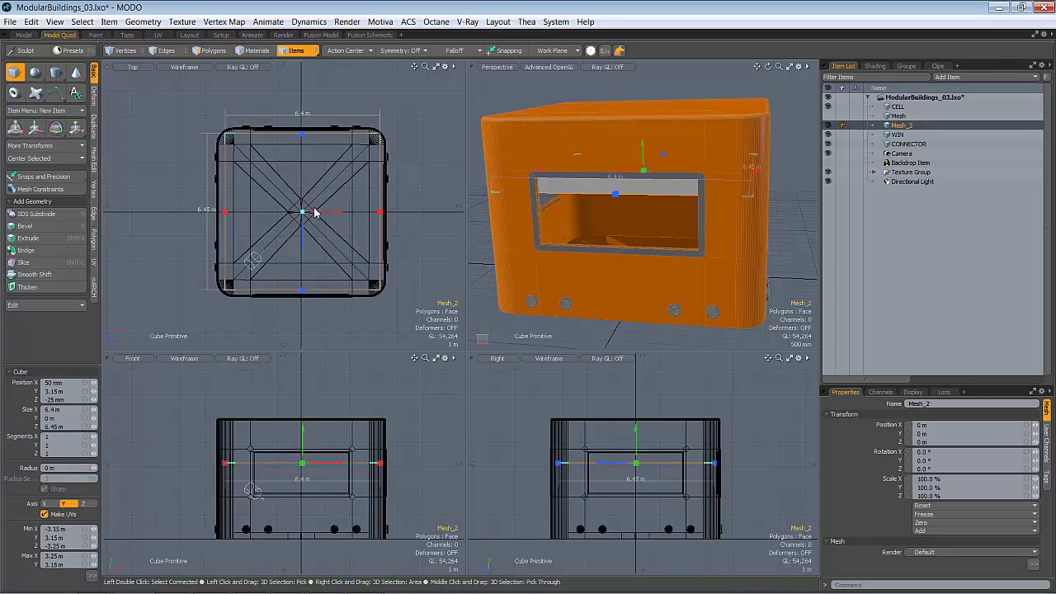
- Extend the cube primitive vertically to about 4.59 m, spanning from about 300 mm up to 4.89 m inside the building
drag(302, 467, 306, 514)
alt+drag(577, 314, 657, 467)
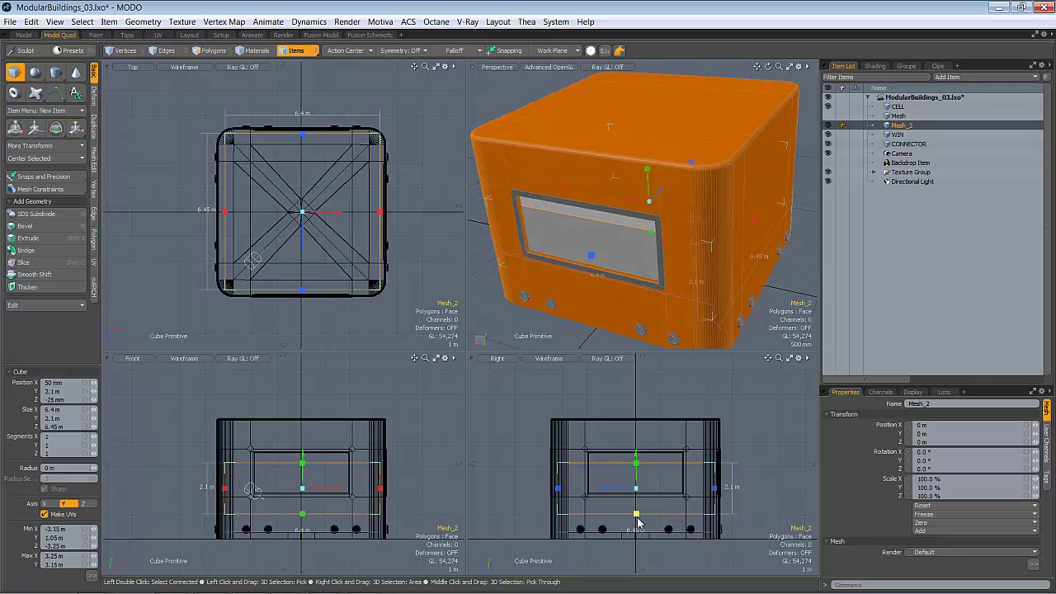
drag(637, 518, 638, 537)
drag(636, 465, 635, 426)
mouse_move(637, 536)
mouse_down()
mouse_move(641, 521)
mouse_move(643, 537)
mouse_up()
alt+drag(495, 309, 578, 260)
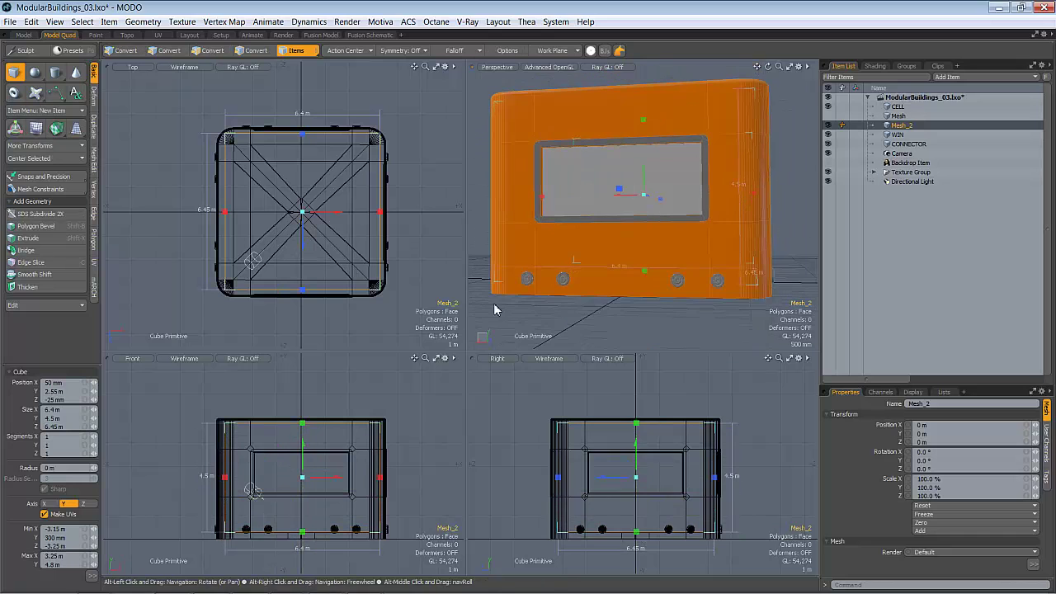
scroll(296, 431, up, 5)
drag(313, 405, 292, 414)
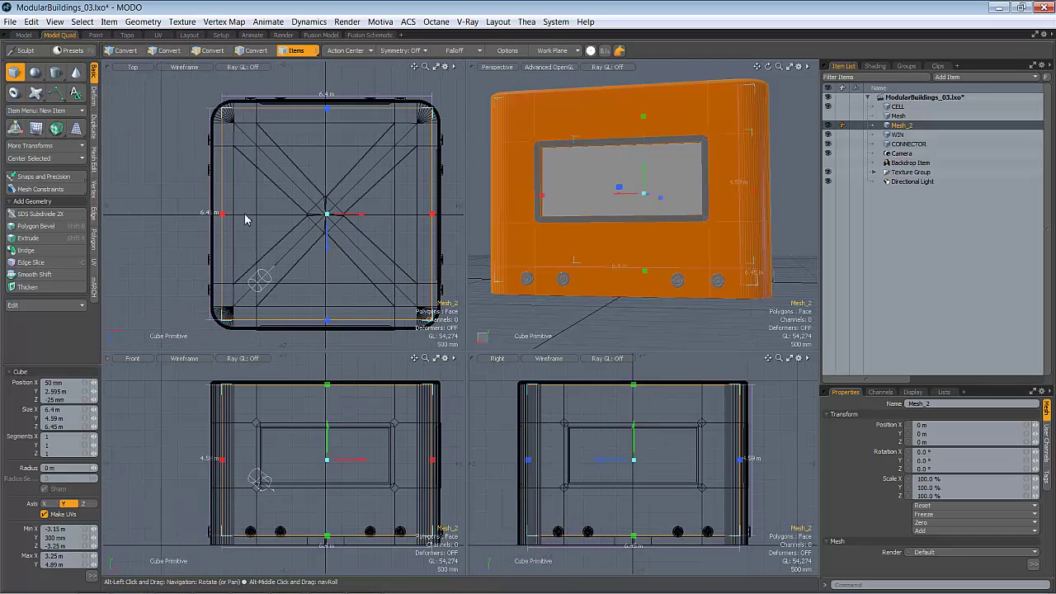
- Fit the cube's corners to the inside of the rounded wall corners, about 6.45 m by 6.439 m, and finish the primitive
ctrl+alt+drag(219, 110, 325, 77)
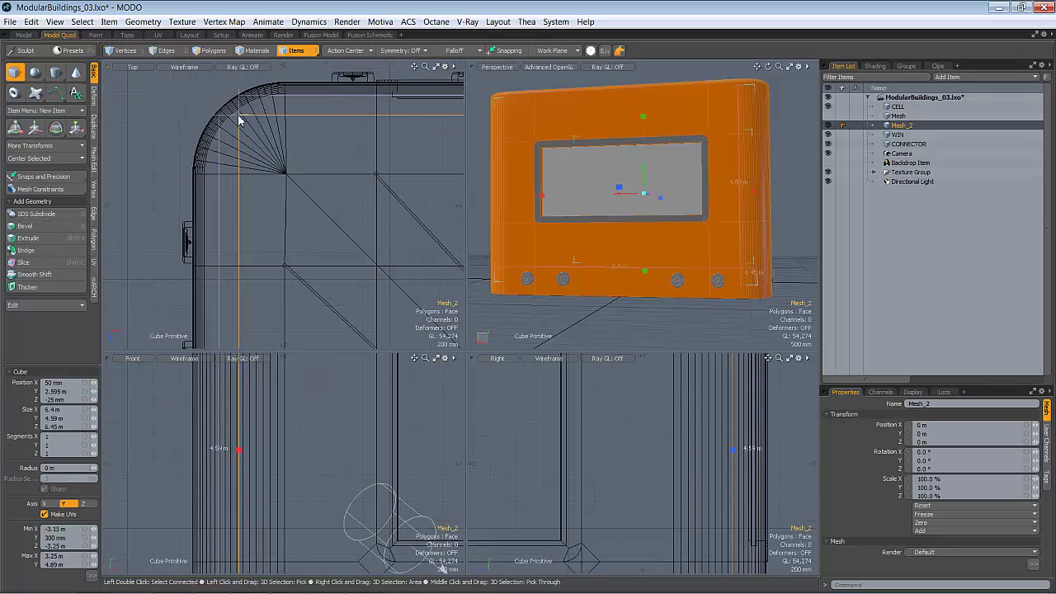
ctrl+alt+drag(234, 115, 252, 119)
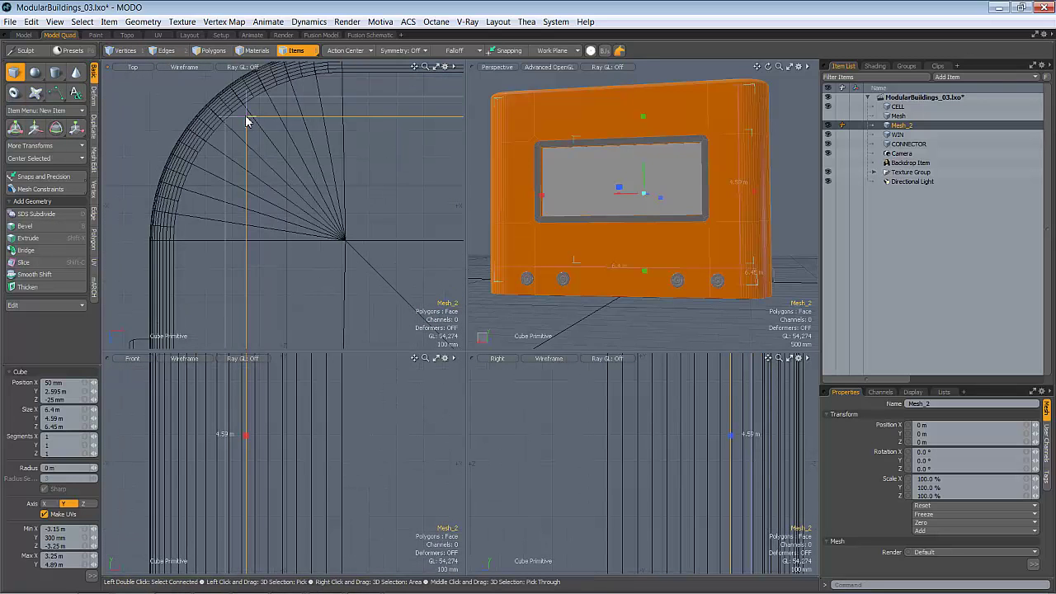
drag(246, 118, 234, 118)
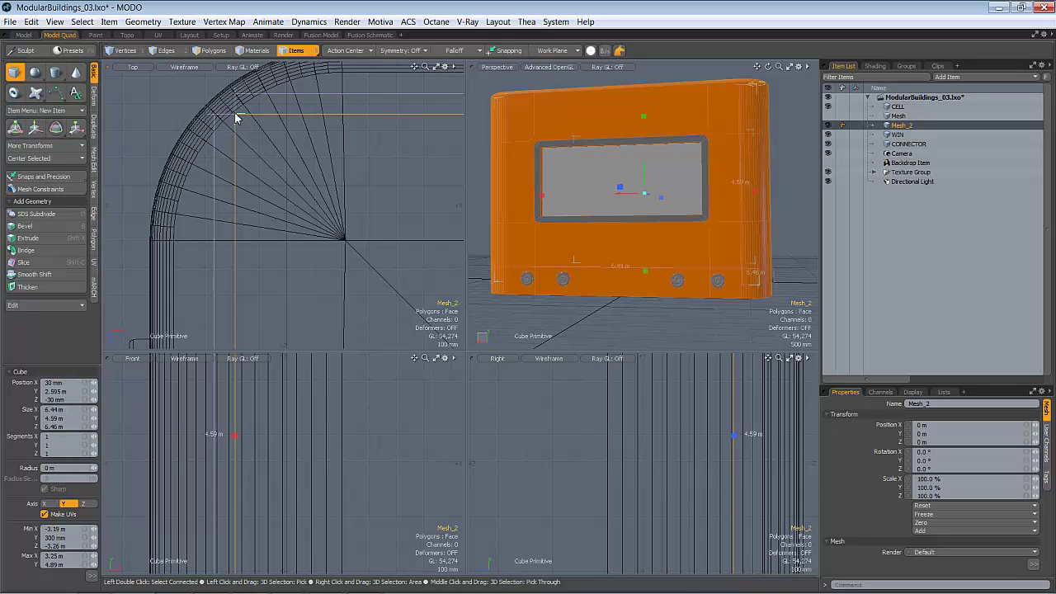
ctrl+alt+drag(437, 149, 380, 134)
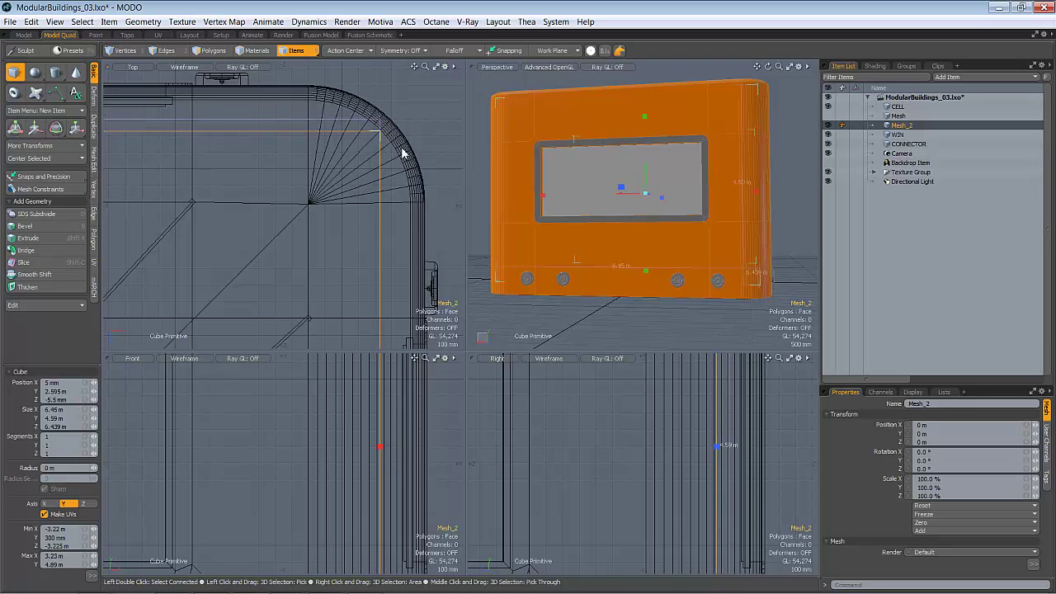
key(q)
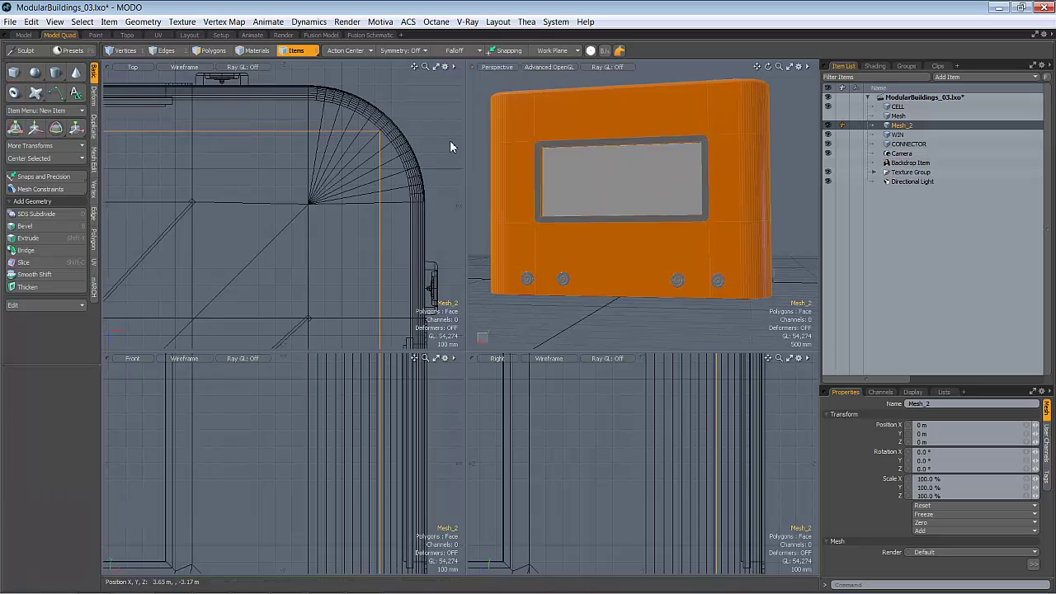
- Select the whole inner box, clear the selection, and inspect the box through the windows
double_click(648, 173)
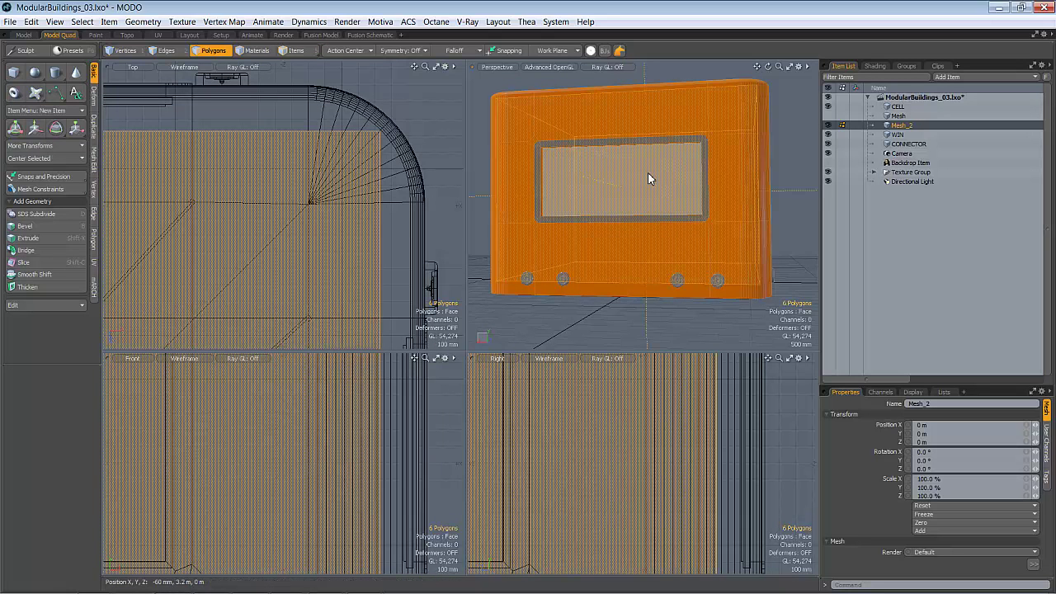
click(772, 175)
alt+drag(772, 175, 566, 222)
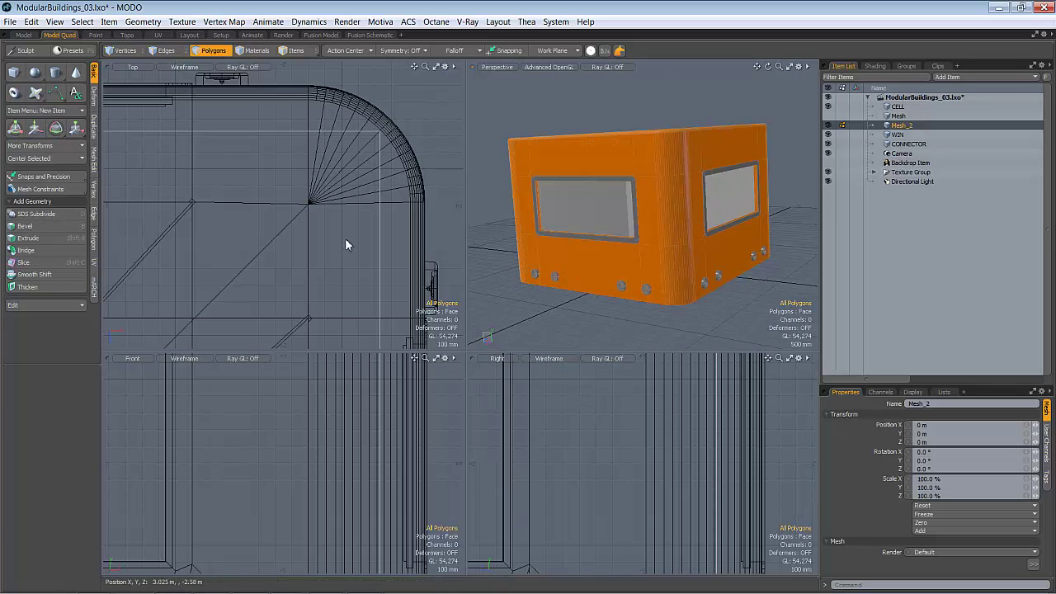
scroll(346, 241, down, 8)
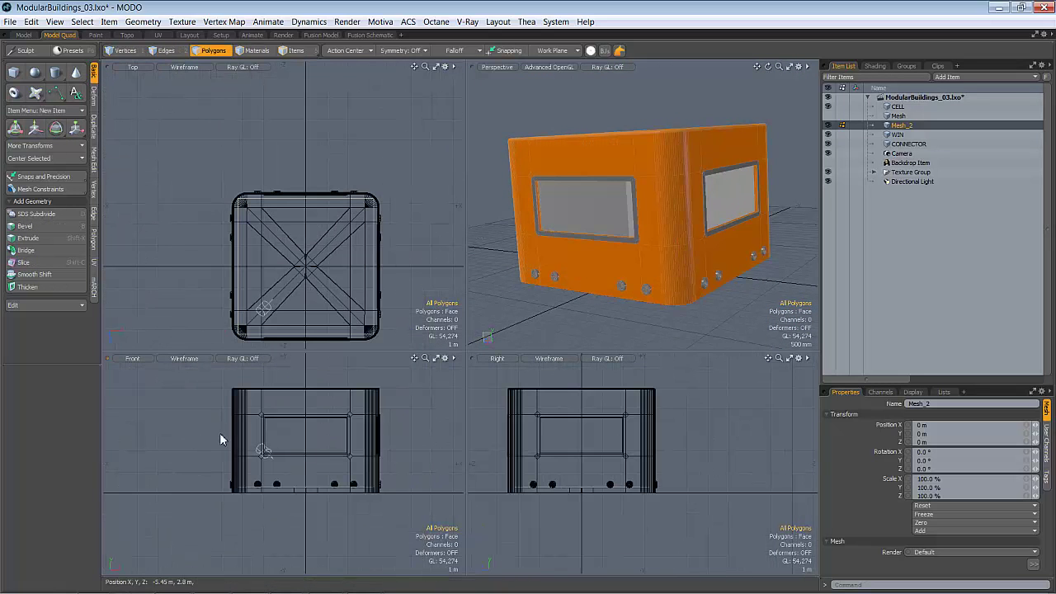
- Select the inner box's side walls, clear the selection, and switch to the UV workspace
drag(220, 432, 421, 439)
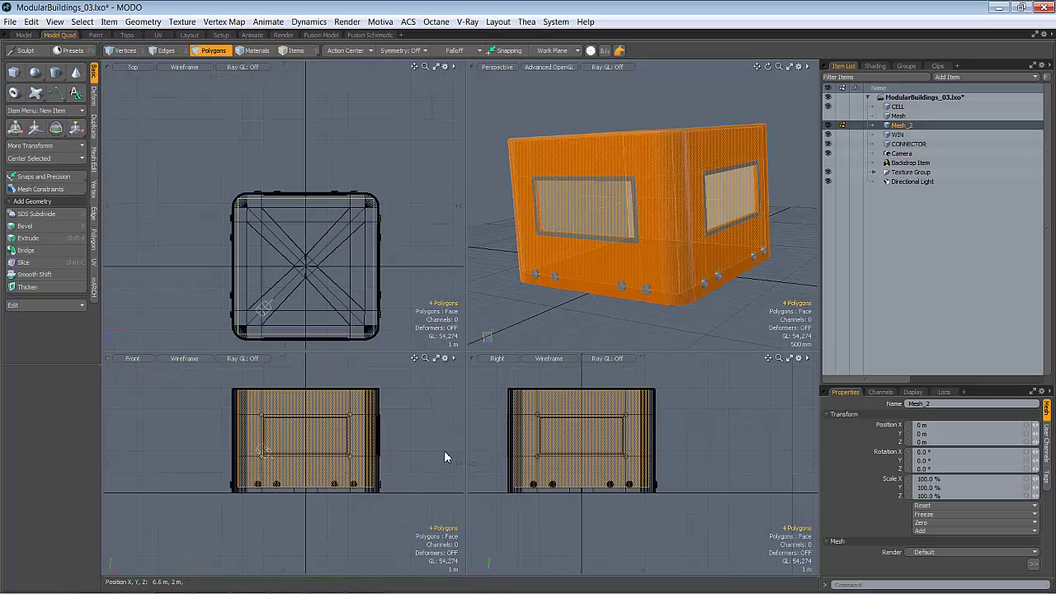
alt+drag(581, 192, 518, 227)
click(766, 180)
click(158, 35)
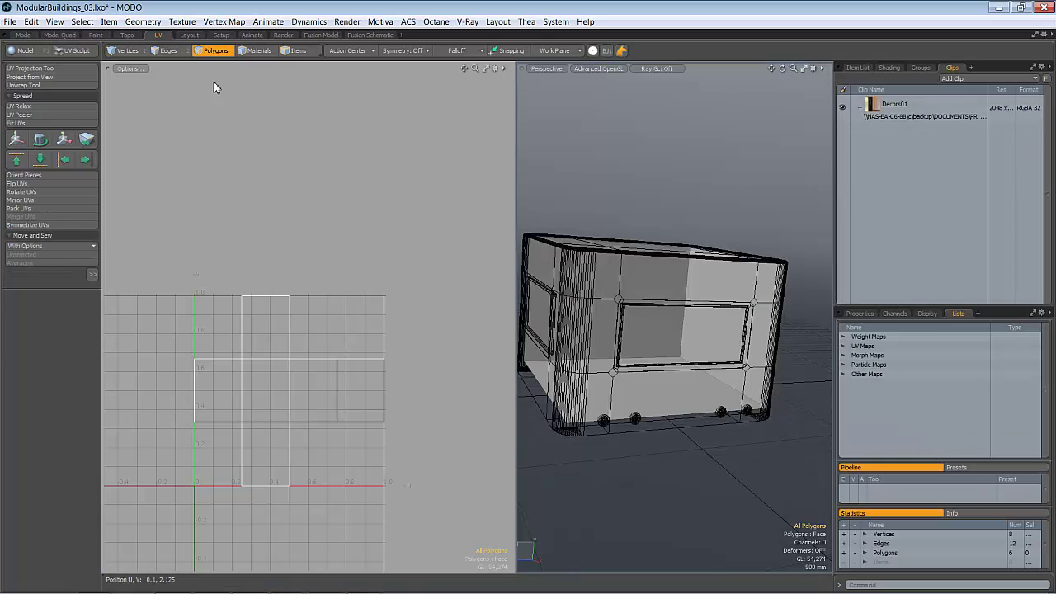
- Match individual squares of the inner box's cross-shaped UV map to the box's faces, and clear the selection
mouse_move(328, 252)
right_down()
mouse_move(190, 250)
mouse_move(556, 401)
right_up()
alt+drag(747, 306, 651, 312)
mouse_move(651, 312)
ctrl+alt+mouse_down()
mouse_move(707, 293)
mouse_move(508, 332)
ctrl+alt+mouse_up()
drag(334, 290, 277, 307)
alt+drag(726, 332, 743, 242)
click(313, 454)
click(256, 459)
click(218, 381)
alt+drag(618, 354, 652, 346)
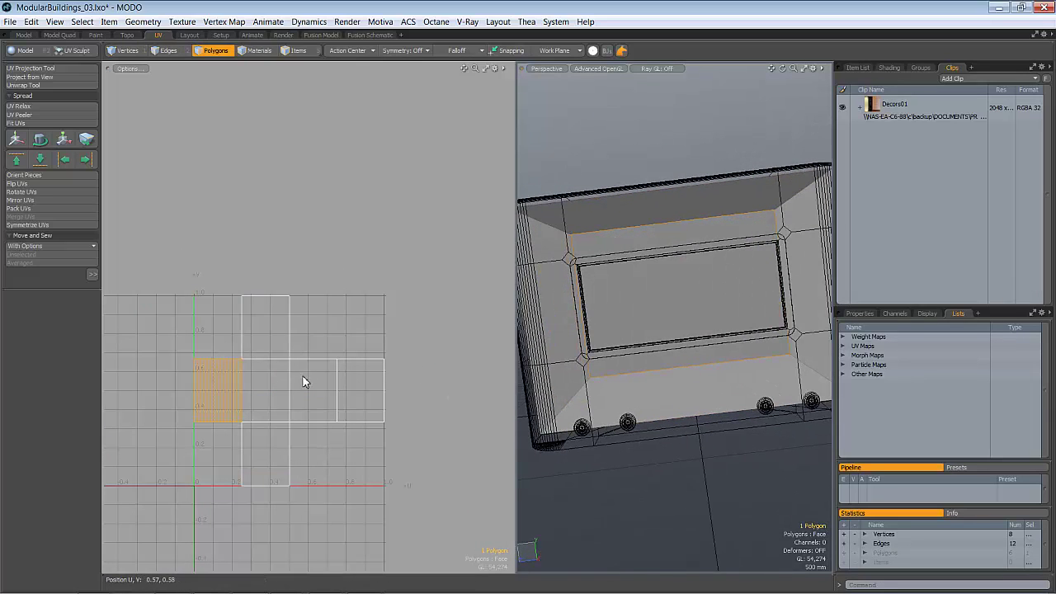
drag(283, 388, 363, 390)
alt+drag(519, 363, 622, 468)
click(622, 468)
scroll(337, 358, down, 2)
alt+drag(638, 260, 657, 333)
scroll(664, 334, up, 4)
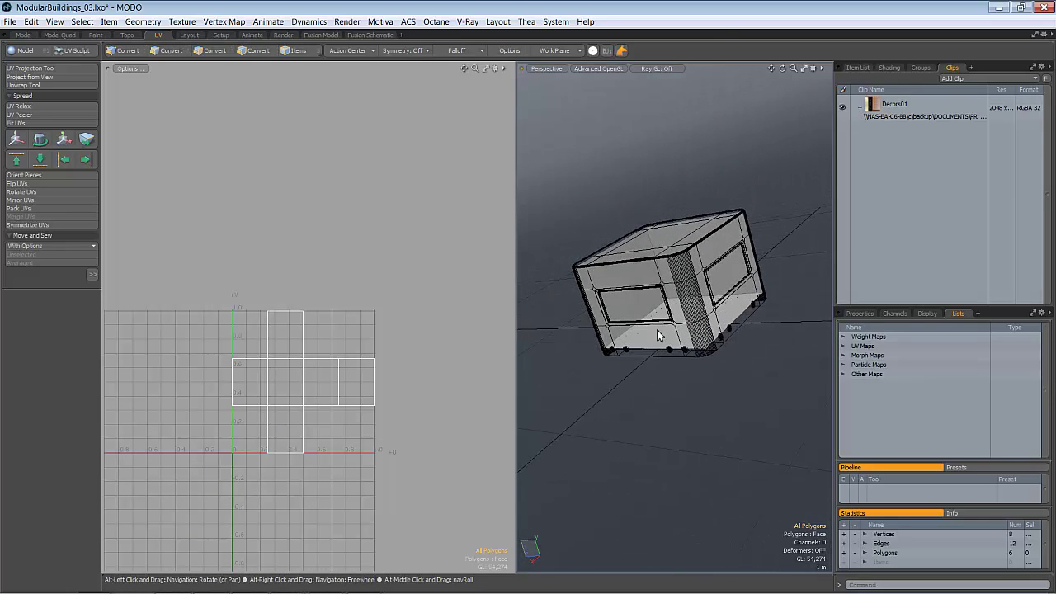
alt+drag(682, 272, 667, 310)
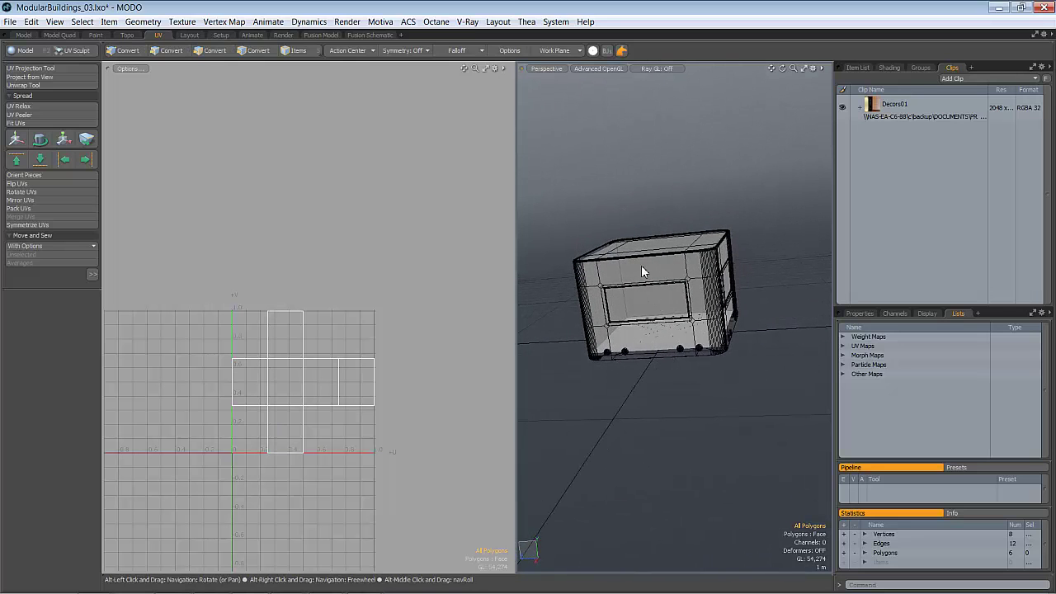
alt+drag(700, 245, 635, 318)
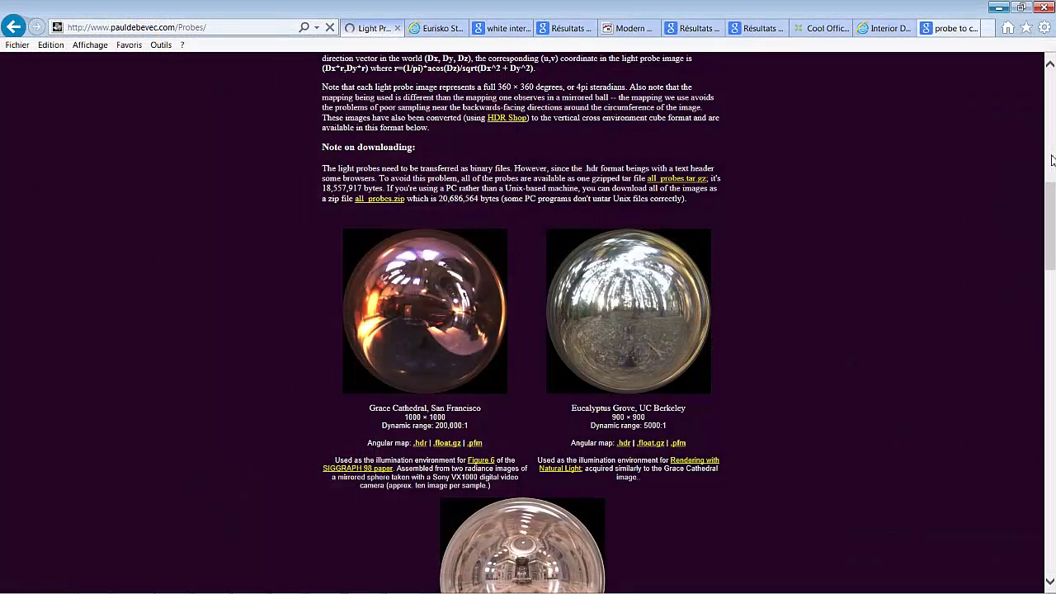
- Look over the Light Probe Image Gallery in the browser, return to the vertical cross cubic images search, and reopen the gallery
scroll(1052, 182, up, 10)
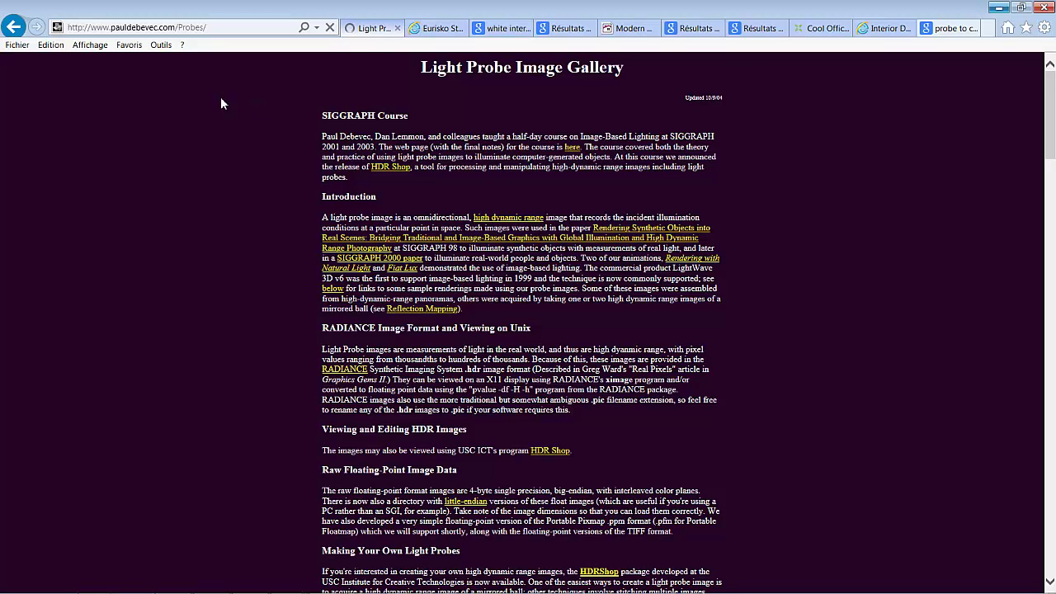
scroll(220, 96, down, 10)
scroll(128, 67, up, 10)
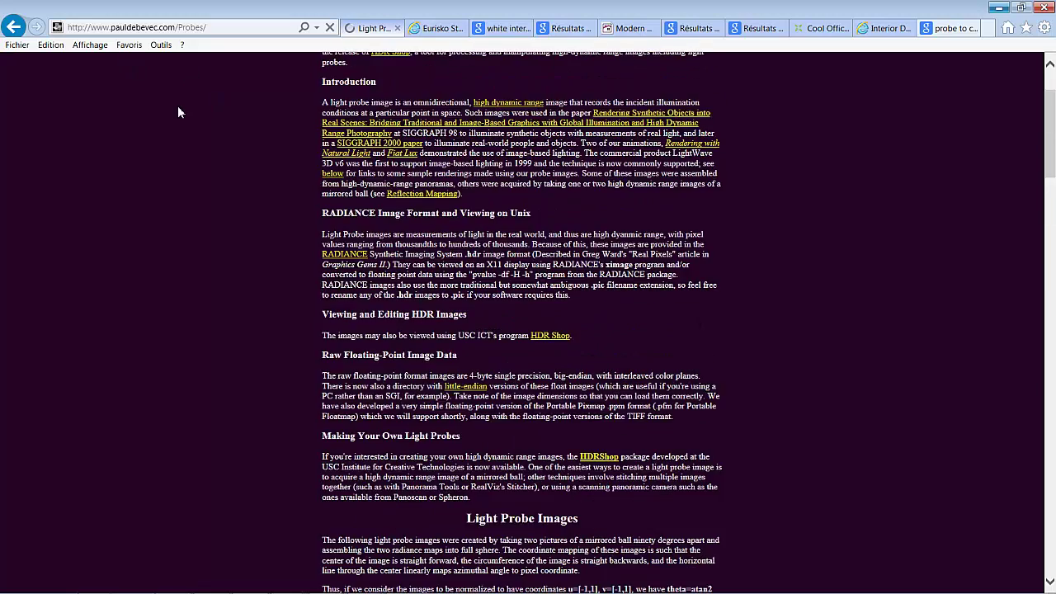
click(13, 28)
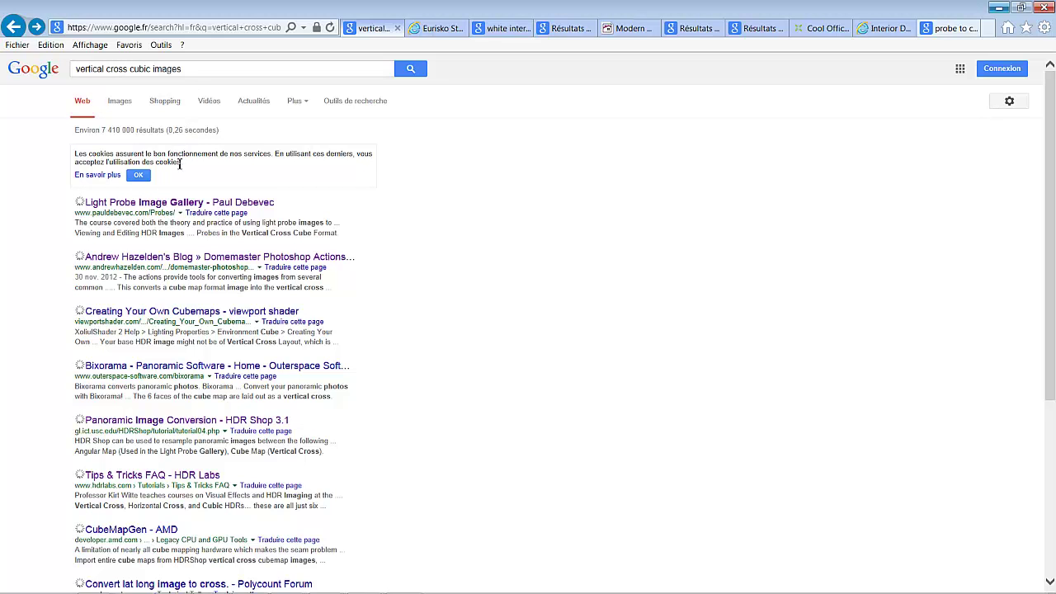
click(210, 202)
- Find the probes in the vertical cross cube format on the Light Probe Image Gallery page
scroll(615, 265, down, 15)
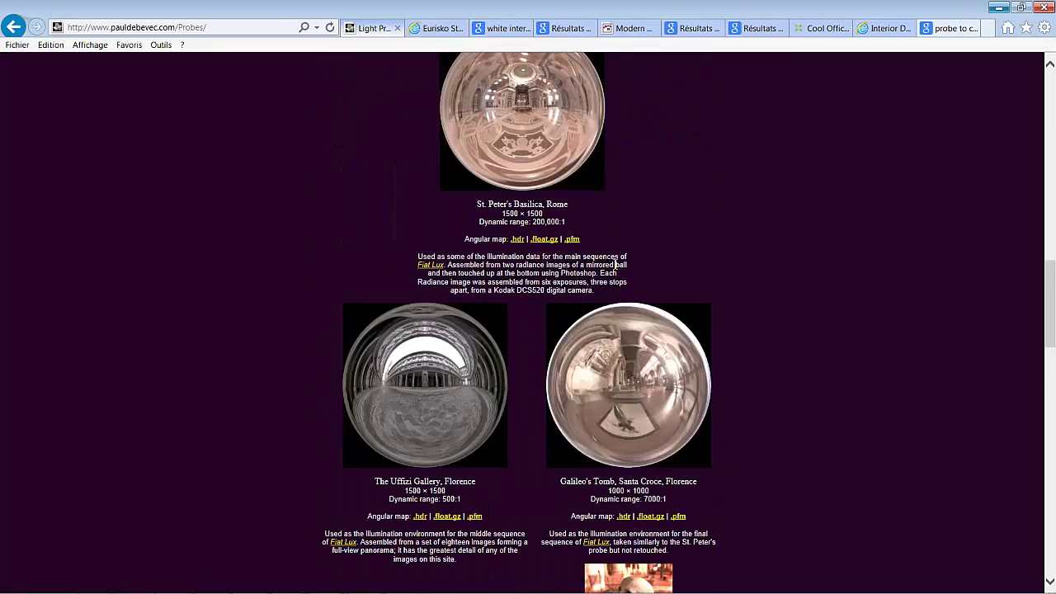
scroll(615, 265, down, 12)
scroll(615, 268, up, 5)
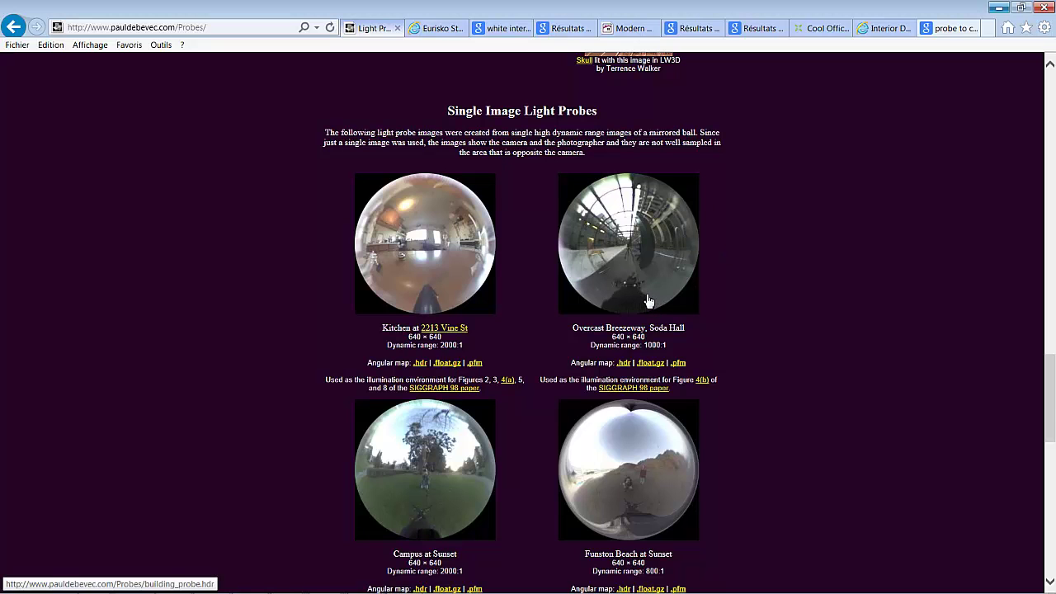
scroll(649, 302, down, 7)
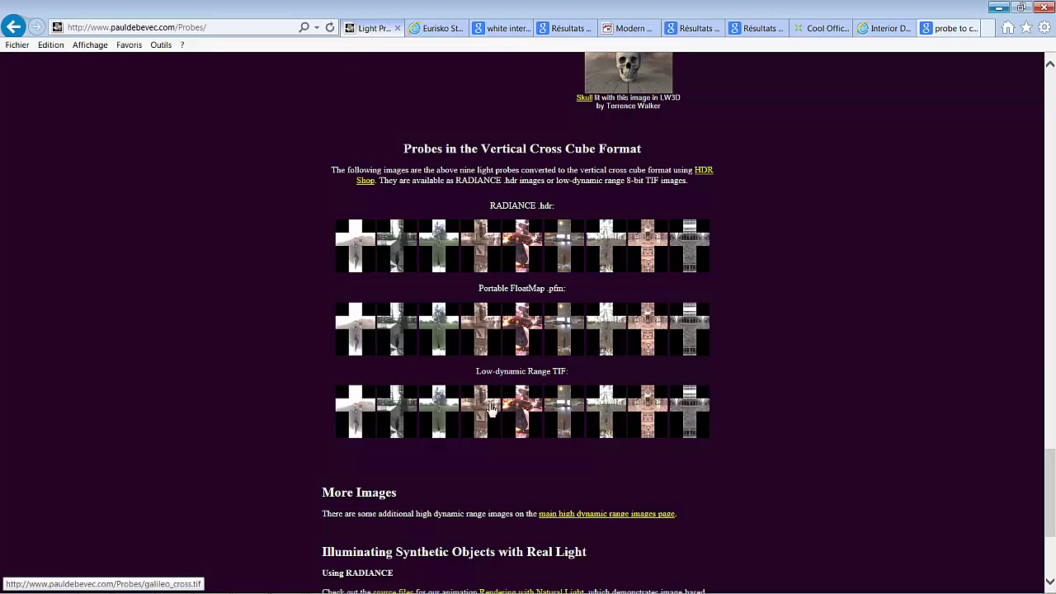
- Examine the sample interior strips, curtains and blinds on the Eurisko Studios Image pack page
click(435, 30)
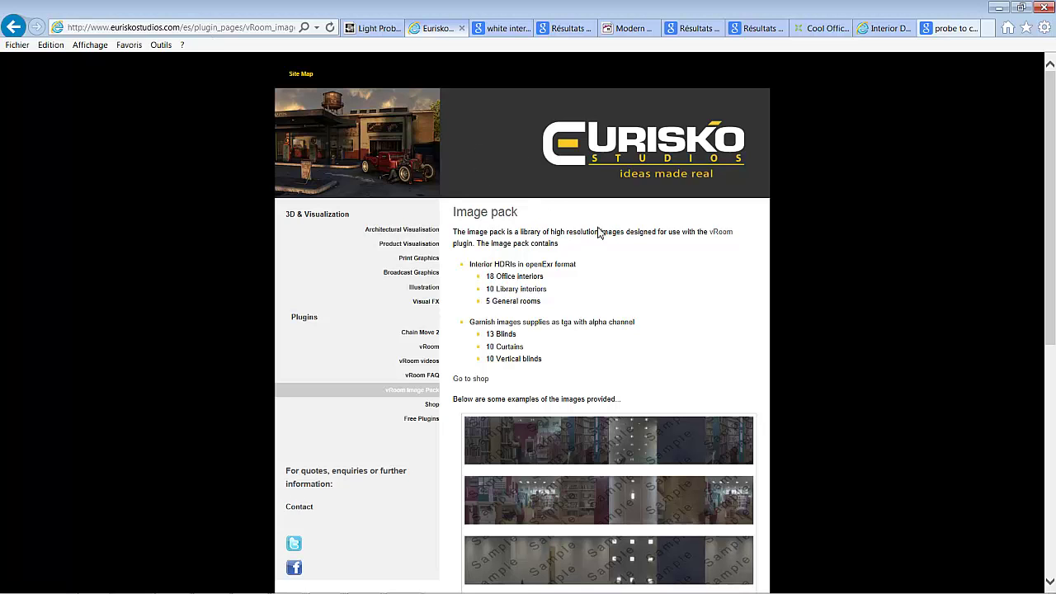
scroll(601, 233, down, 2)
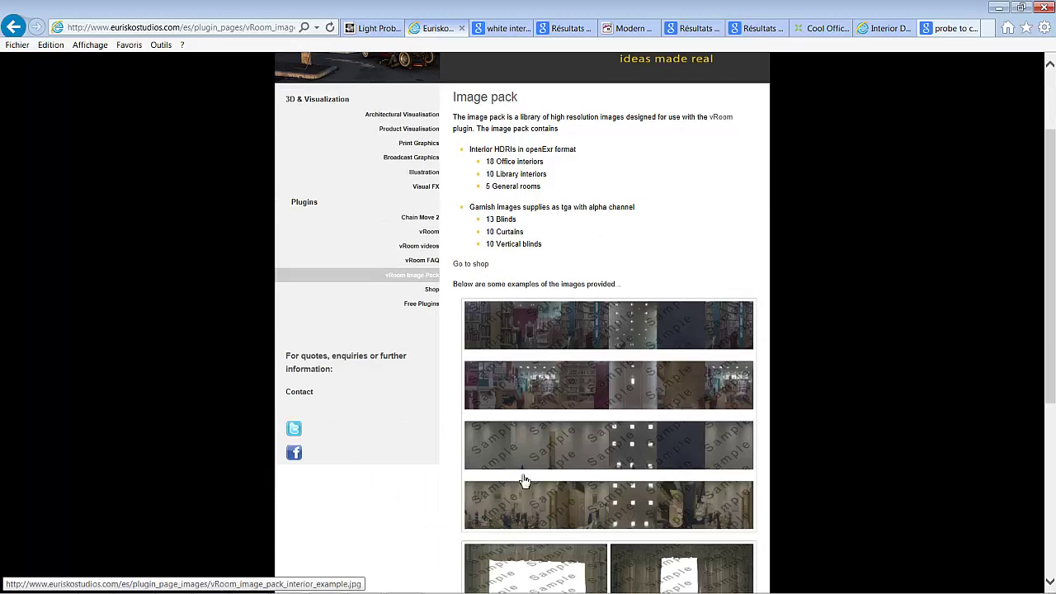
scroll(523, 474, down, 2)
scroll(601, 399, down, 4)
scroll(601, 389, up, 8)
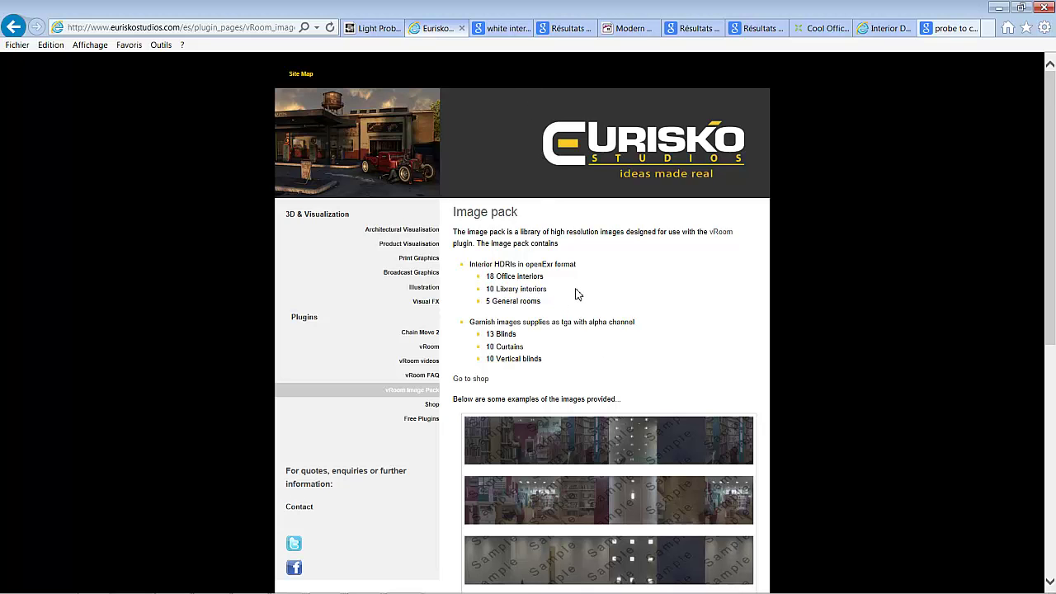
scroll(577, 294, down, 6)
scroll(577, 294, down, 2)
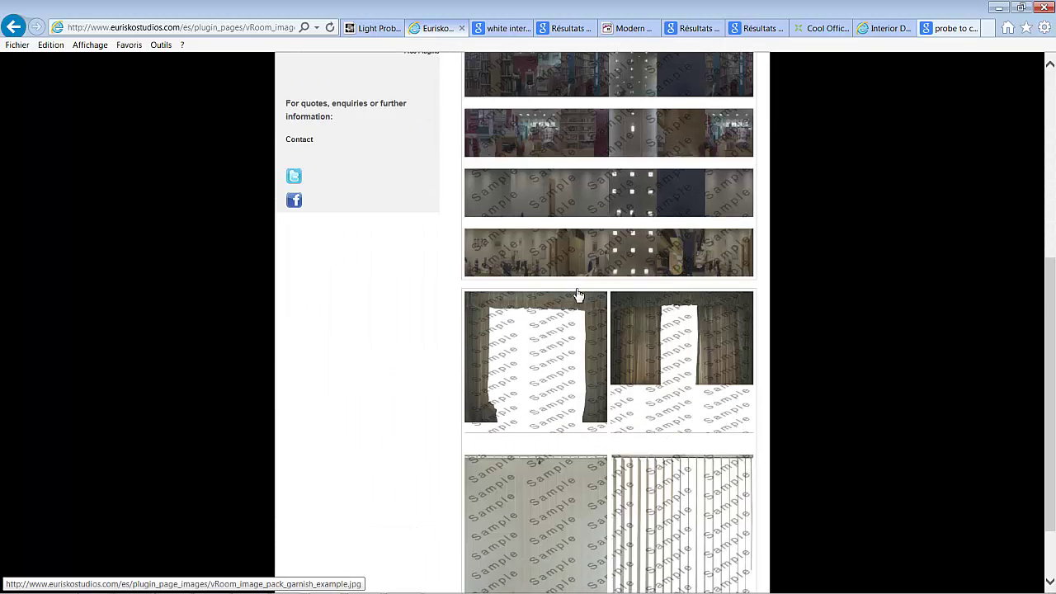
scroll(578, 294, up, 4)
scroll(578, 295, up, 2)
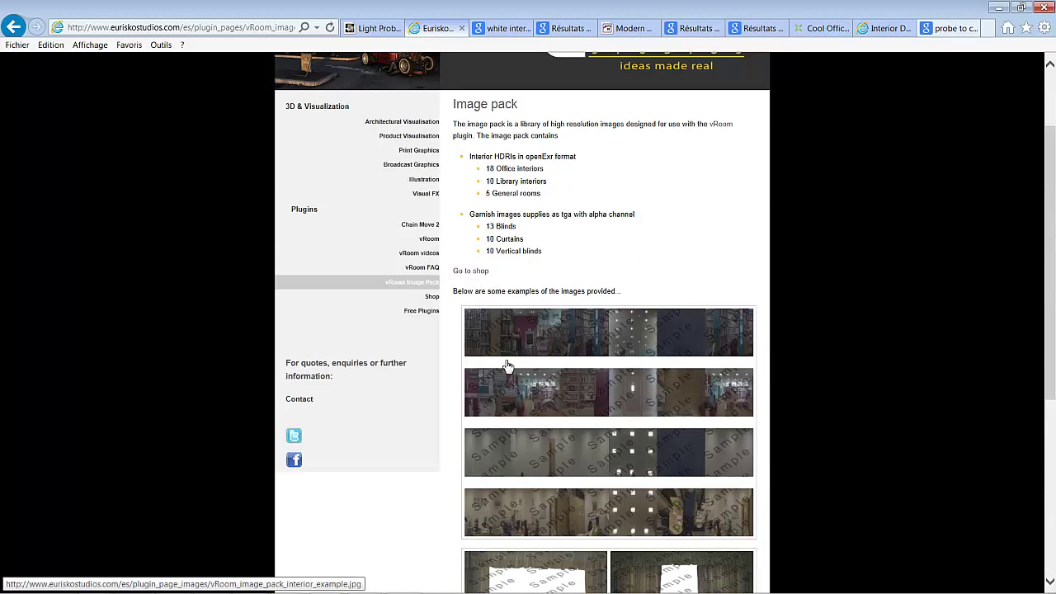
- Open the vRoom plugin page, review its building examples and version notes, and bring up the white interior image results
click(501, 430)
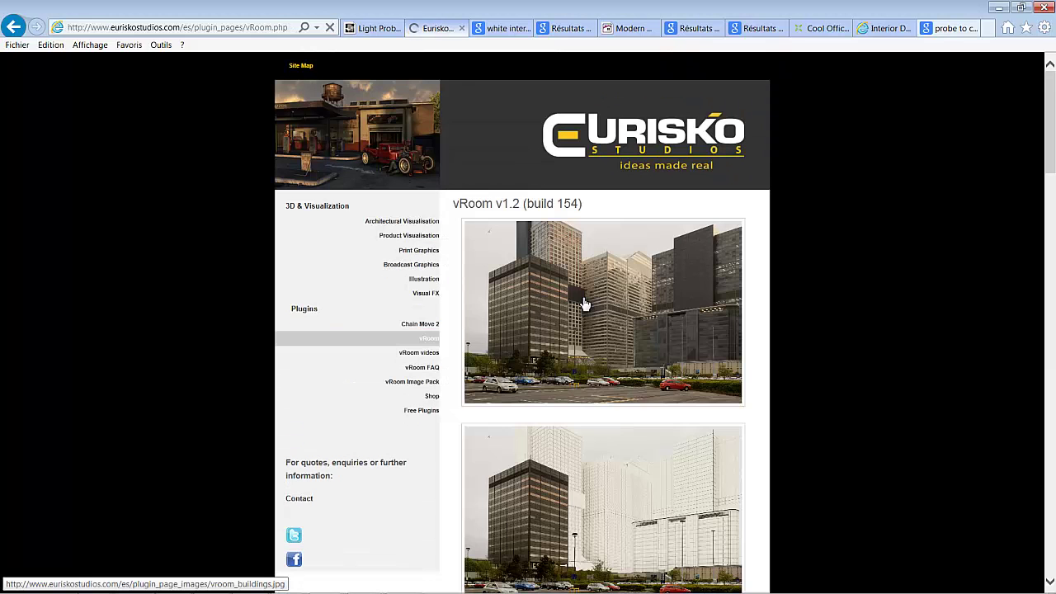
scroll(601, 306, down, 15)
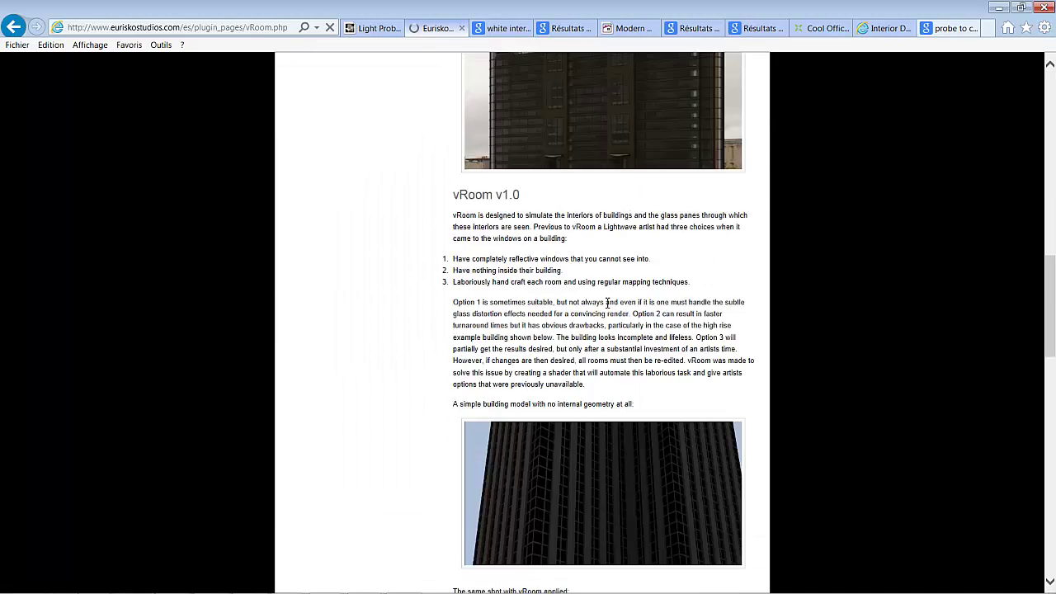
scroll(604, 300, up, 15)
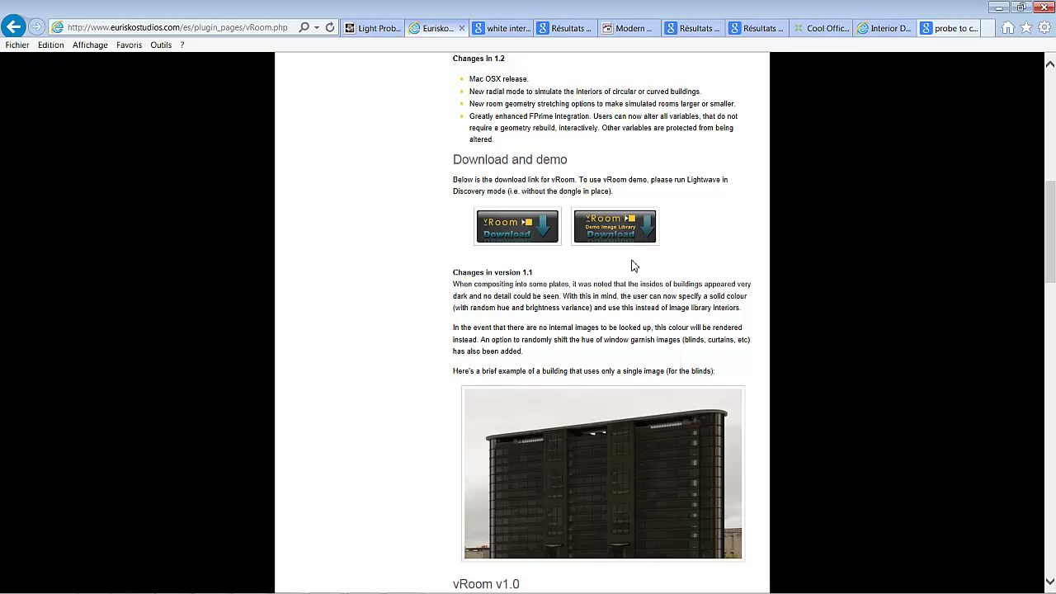
scroll(634, 265, down, 2)
scroll(633, 266, up, 5)
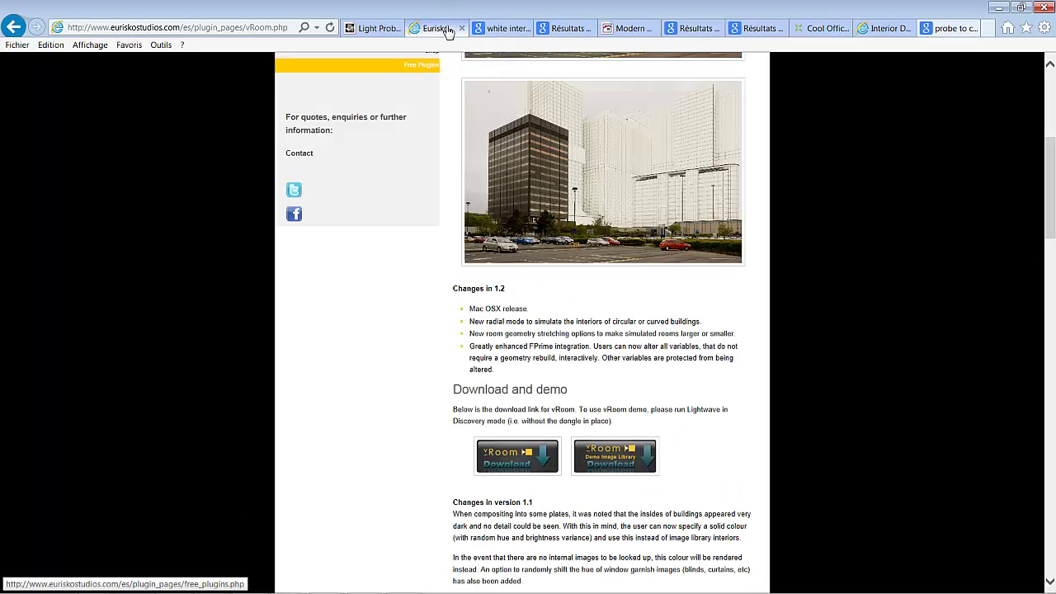
click(499, 35)
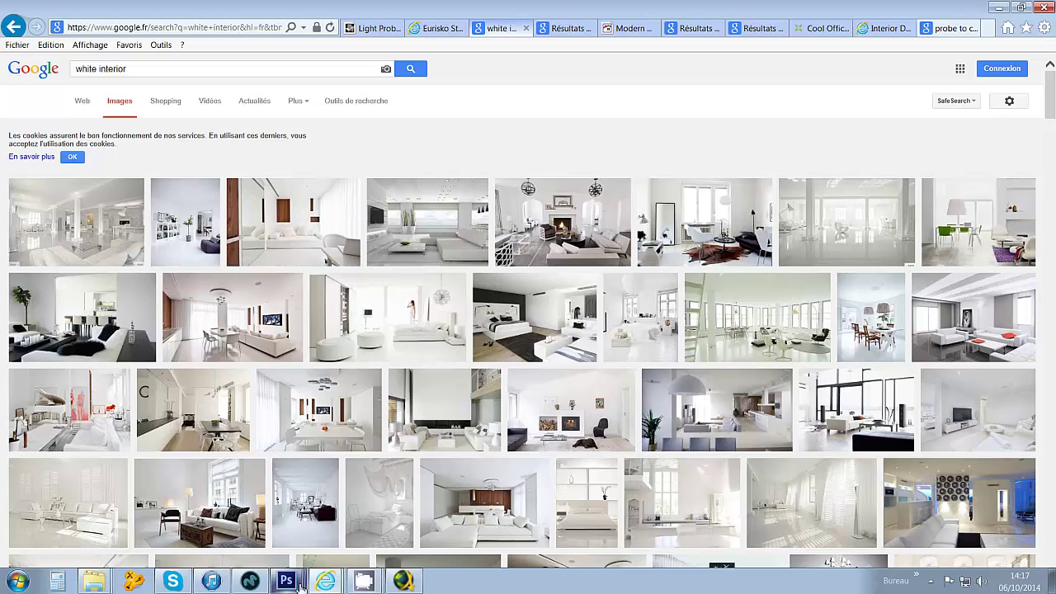
- Switch back to MODO and examine how the interior photo is mapped onto the DECO_SQUARE_2 box's walls, floor and ceiling
click(252, 582)
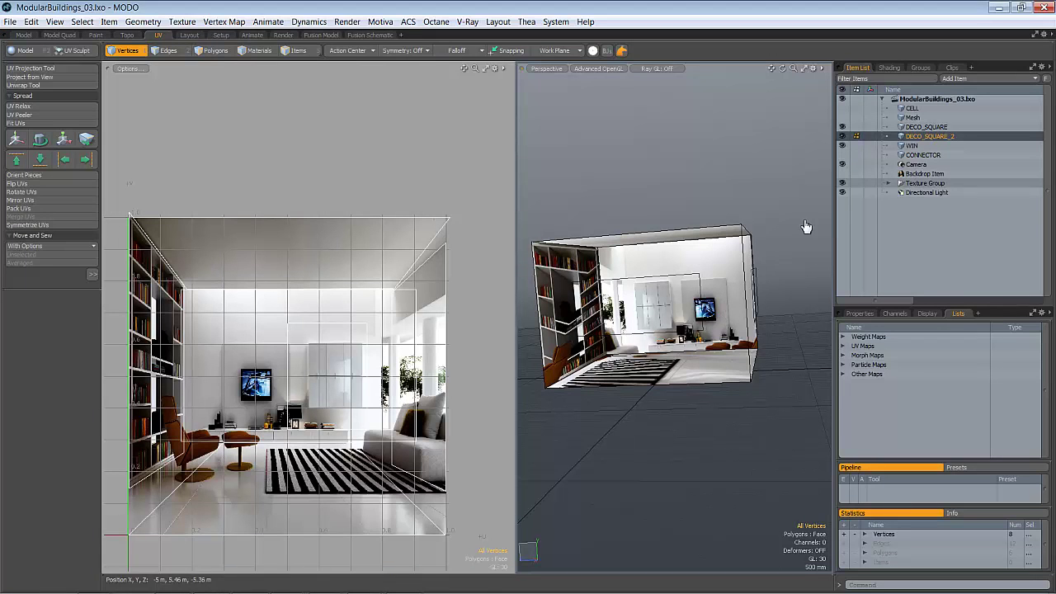
alt+drag(711, 286, 693, 297)
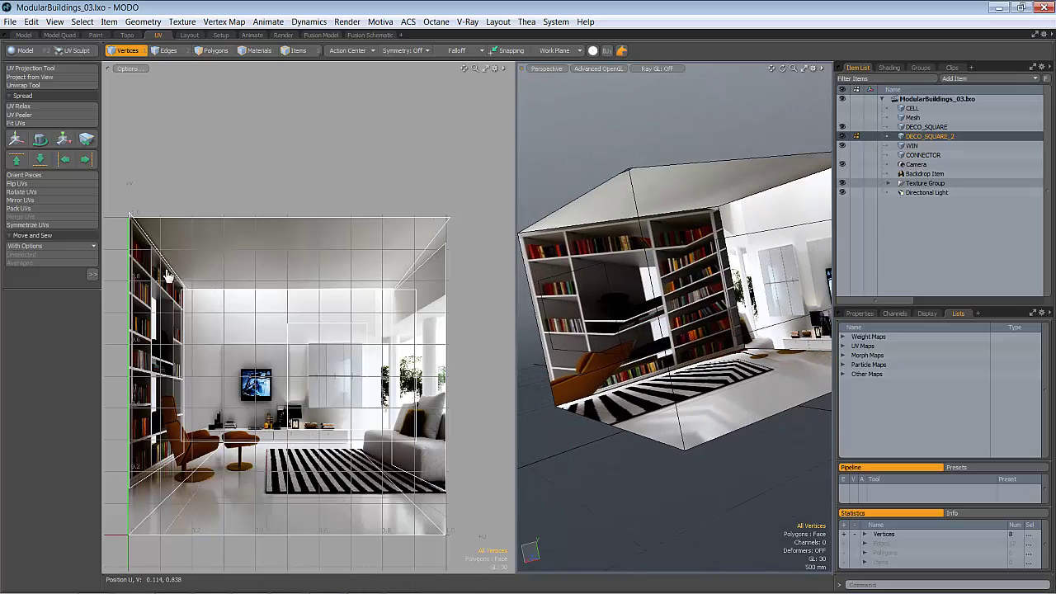
key(3)
alt+drag(629, 306, 618, 320)
click(591, 478)
alt+drag(698, 388, 714, 345)
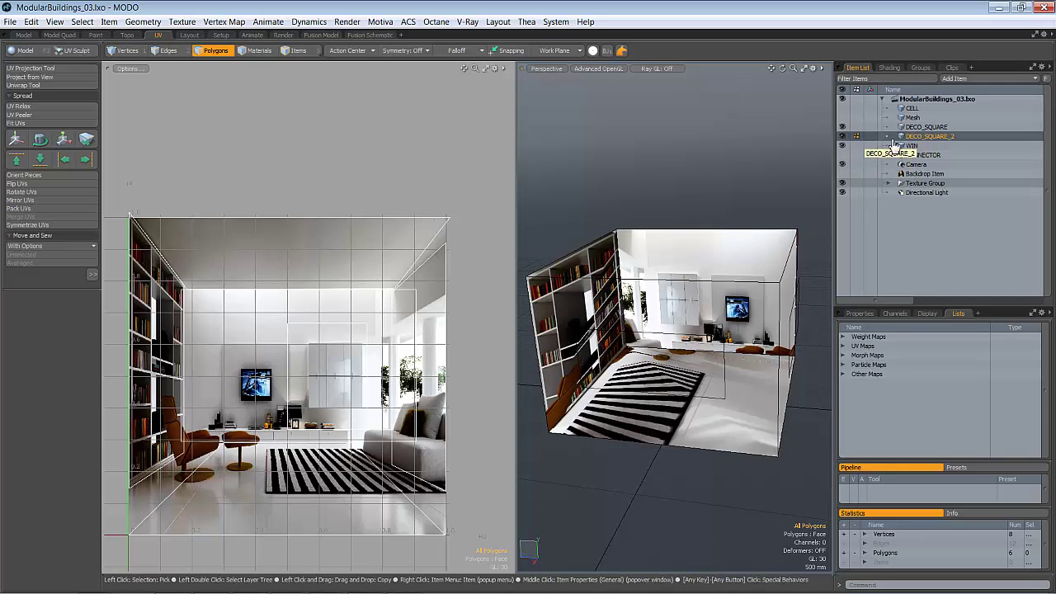
alt+drag(660, 291, 631, 293)
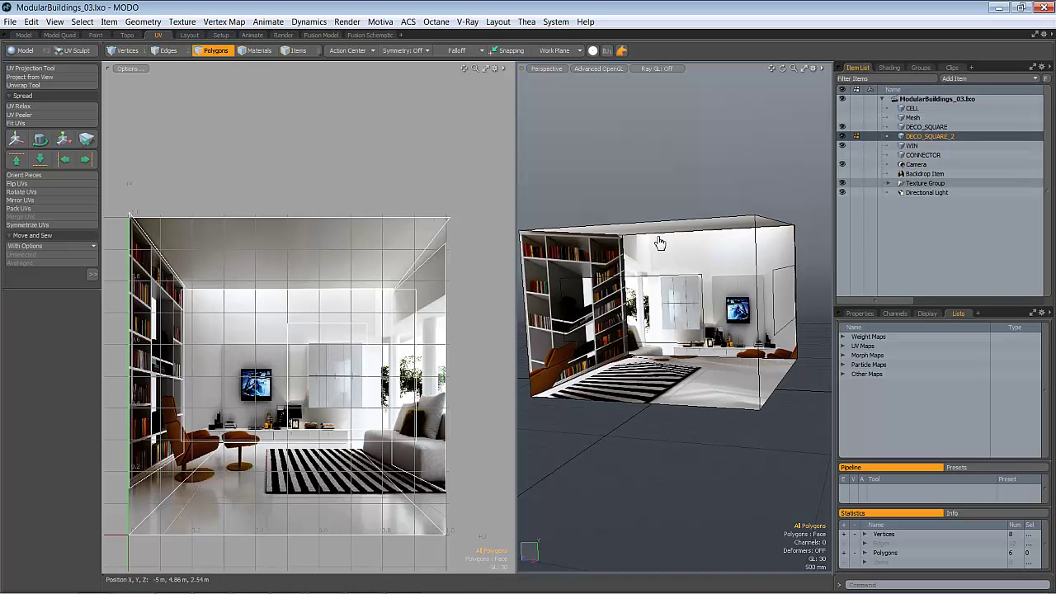
- Duplicate the DECO_SQUARE mesh item
right_click(933, 136)
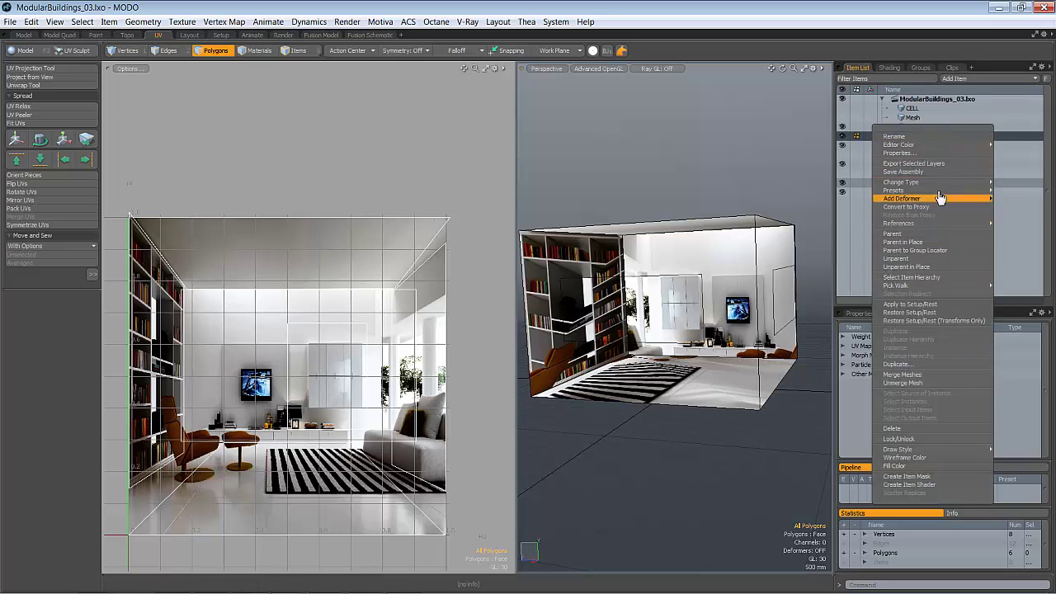
click(954, 36)
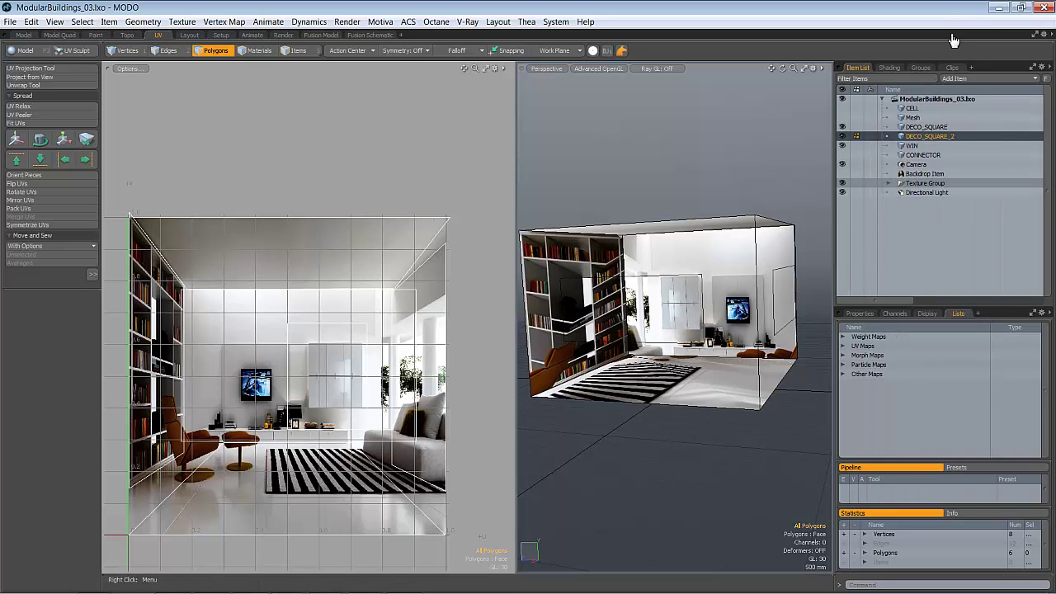
right_click(930, 134)
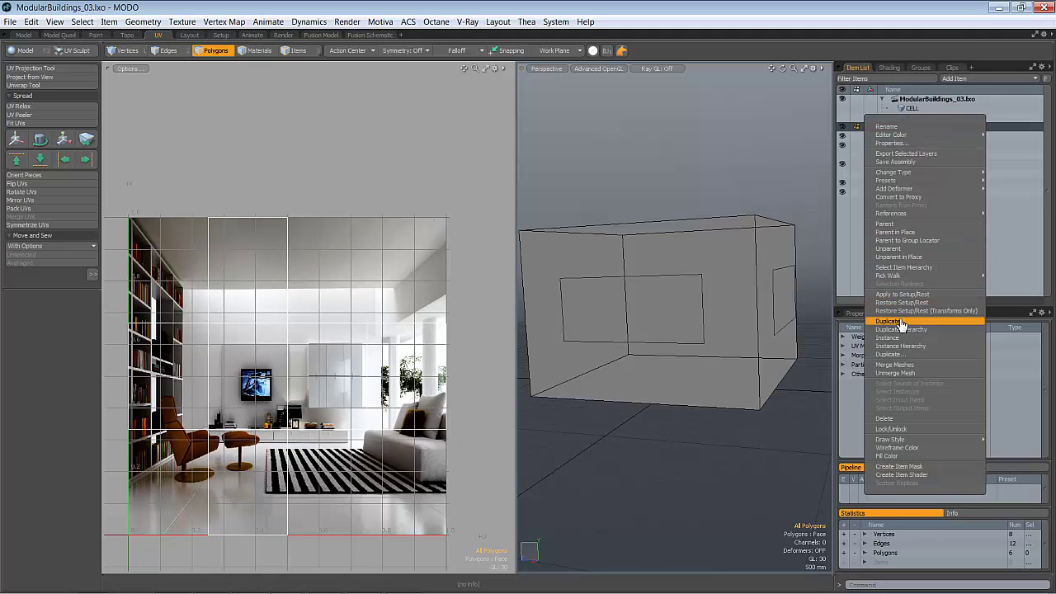
click(900, 321)
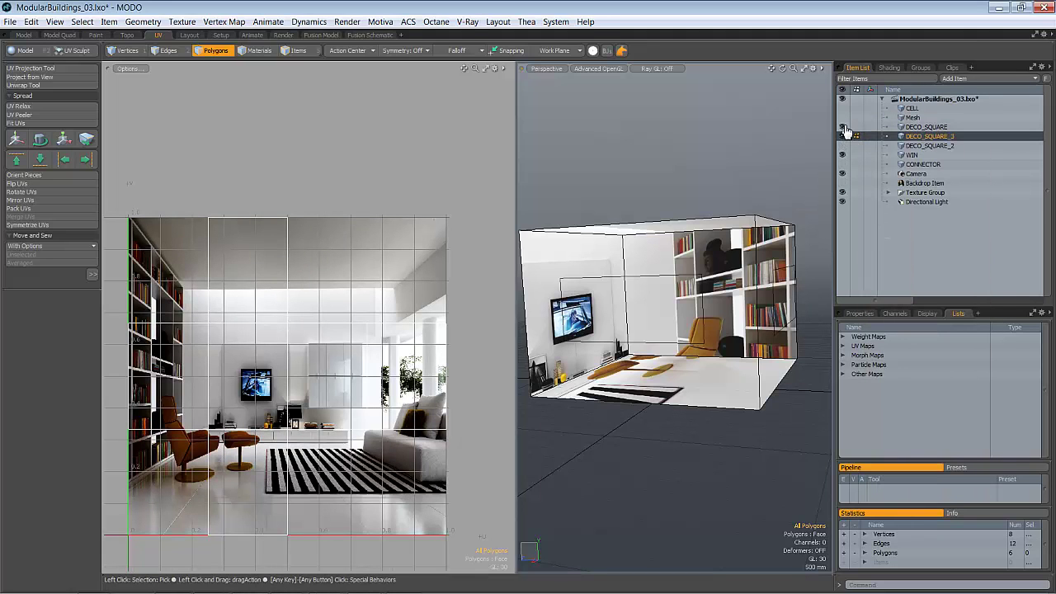
- Preview the outstanding-design-stylish-black-and, white-interior-14 and KO+KO-weekend-house8 clips, and close the image viewer
click(953, 69)
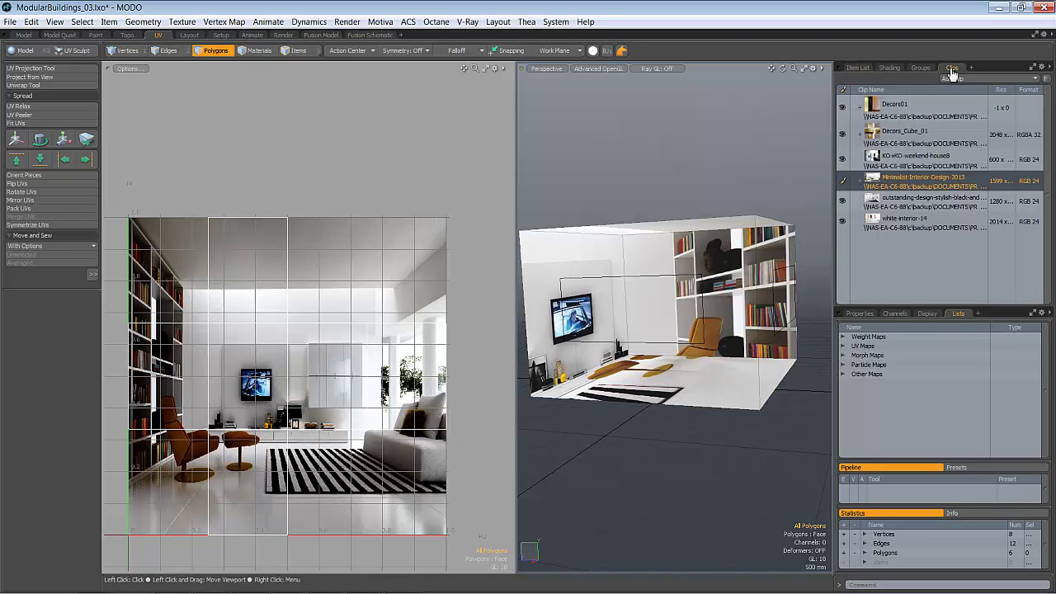
double_click(874, 201)
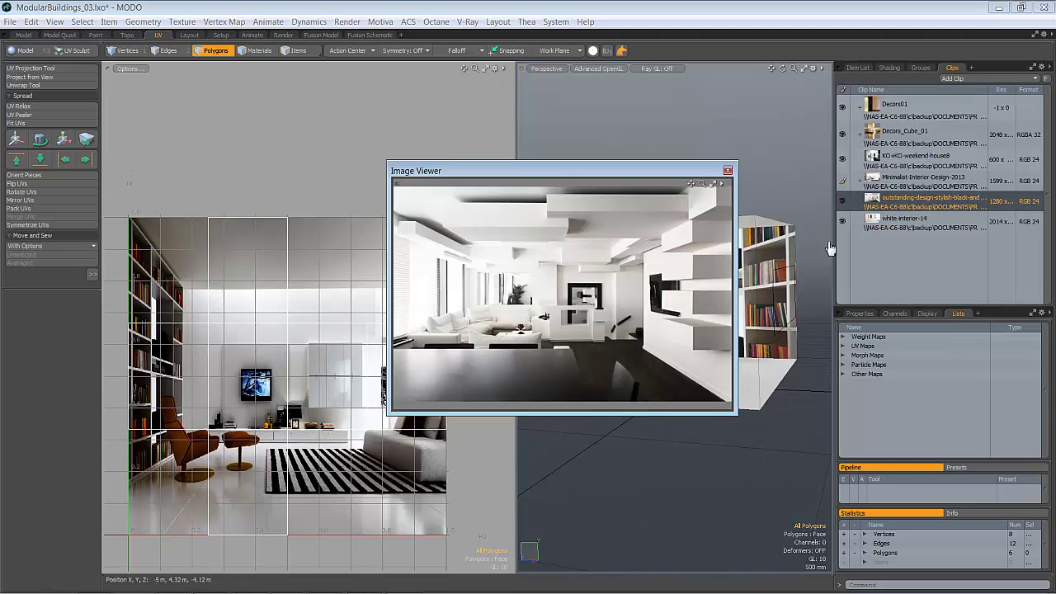
click(880, 223)
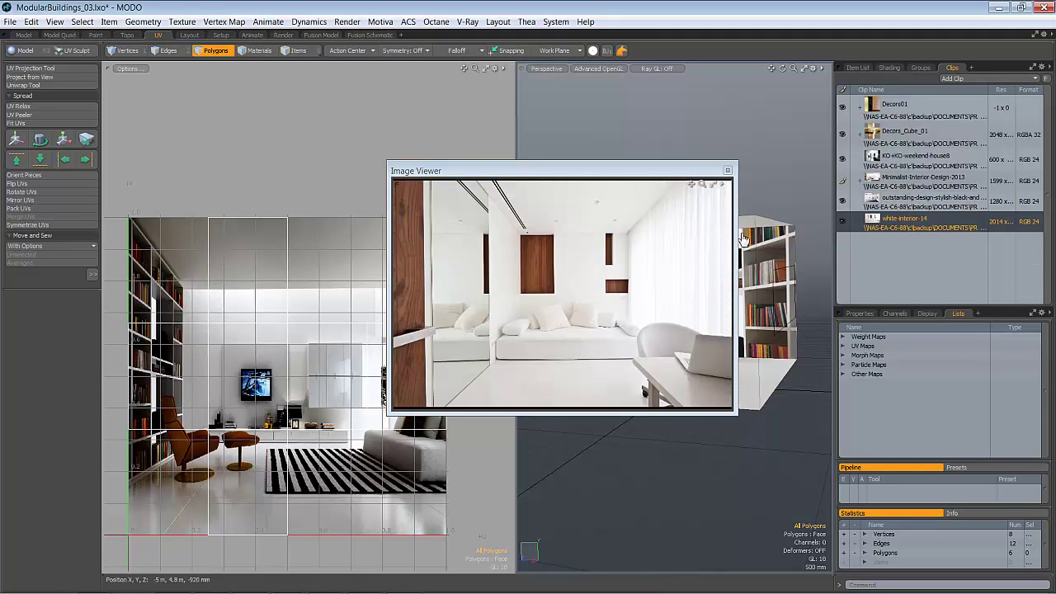
click(877, 162)
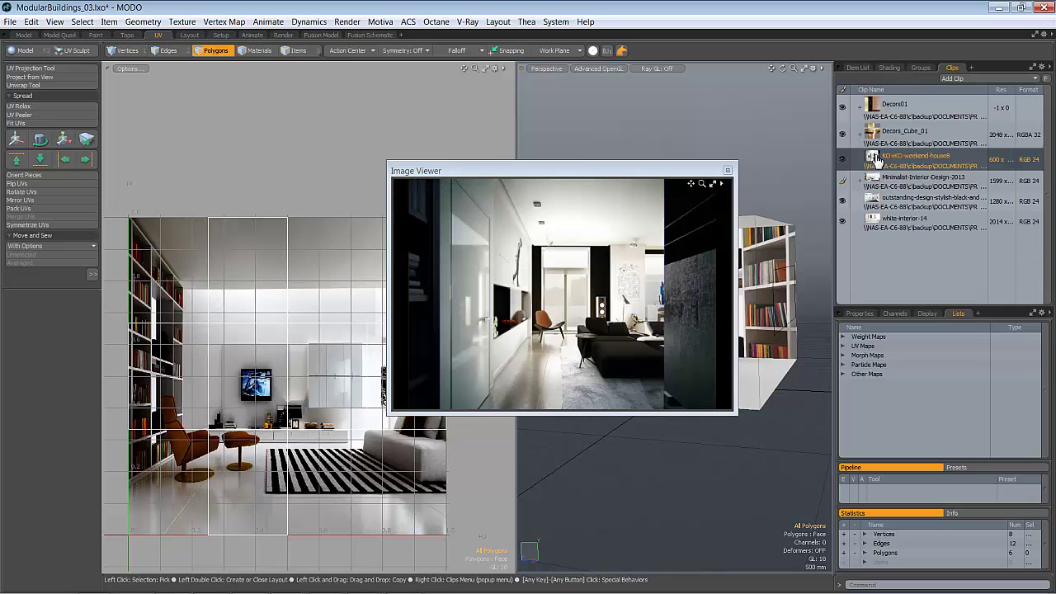
click(728, 172)
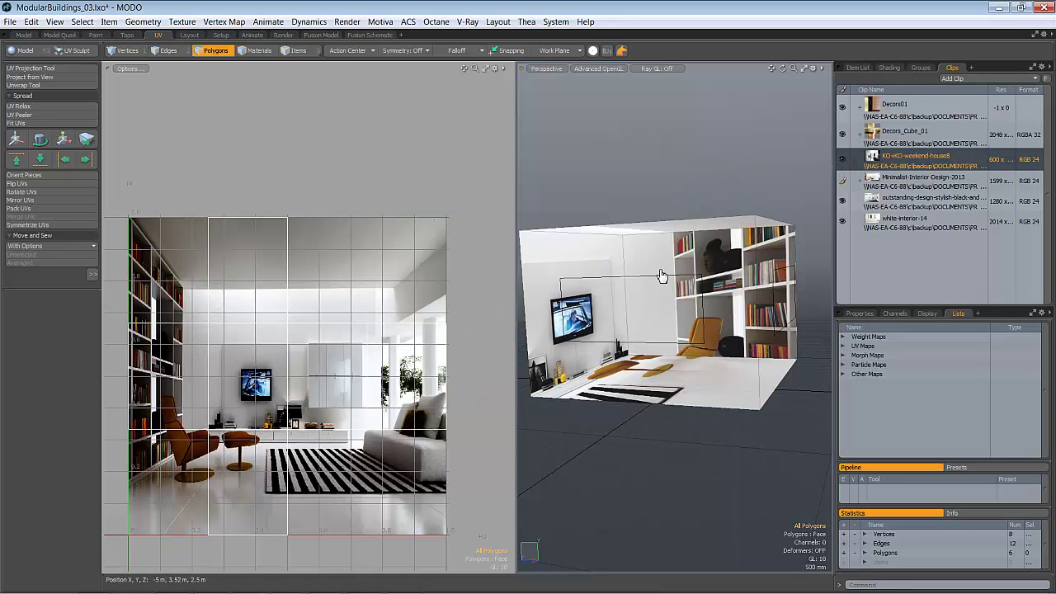
- Set the KO+KO-weekend-house8 image layer's effect to Luminous Color in the DecorCube material
click(889, 68)
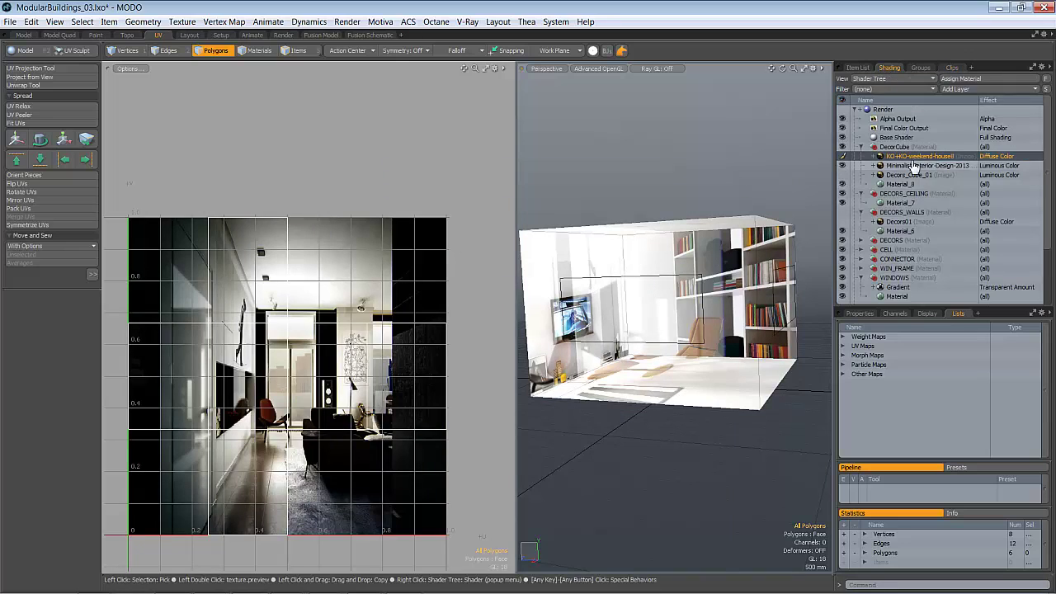
alt+drag(627, 279, 704, 203)
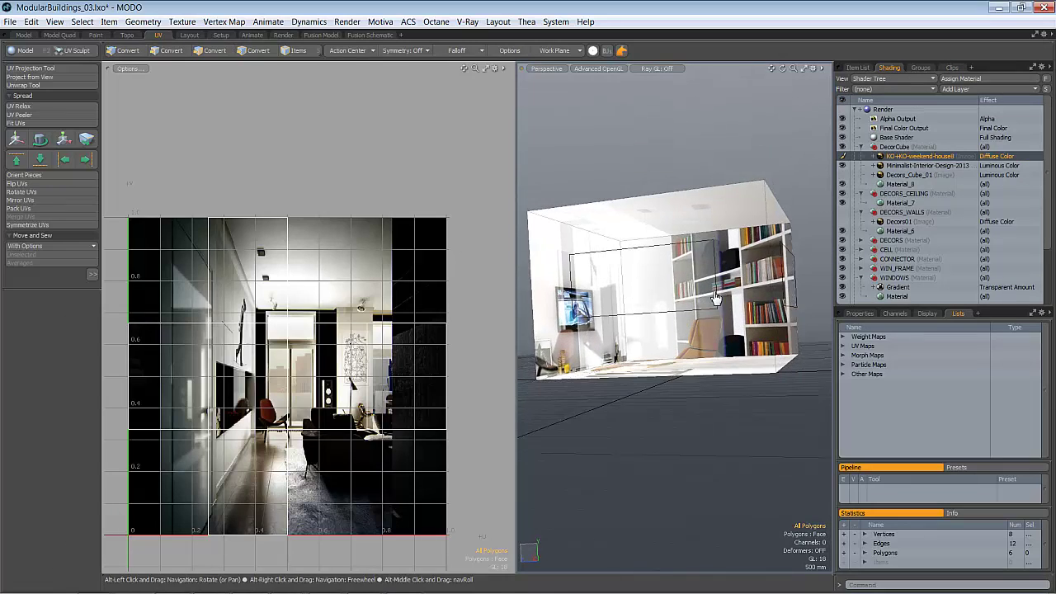
right_click(1001, 163)
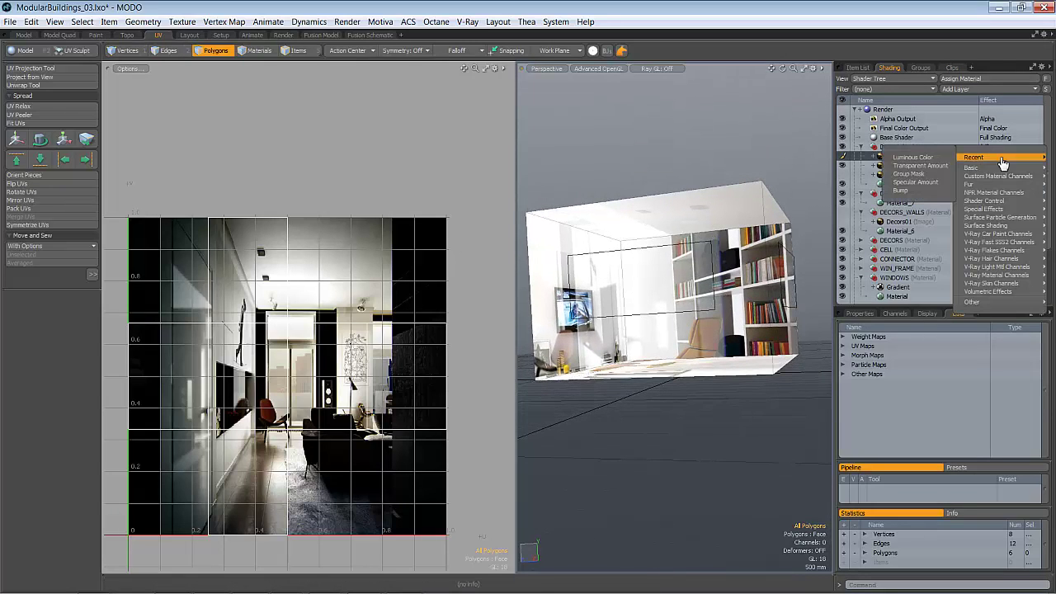
click(931, 158)
alt+drag(758, 246, 750, 301)
- Examine Material_8's luminous intensity and its diffuse, specular and reflection settings
click(902, 185)
click(859, 313)
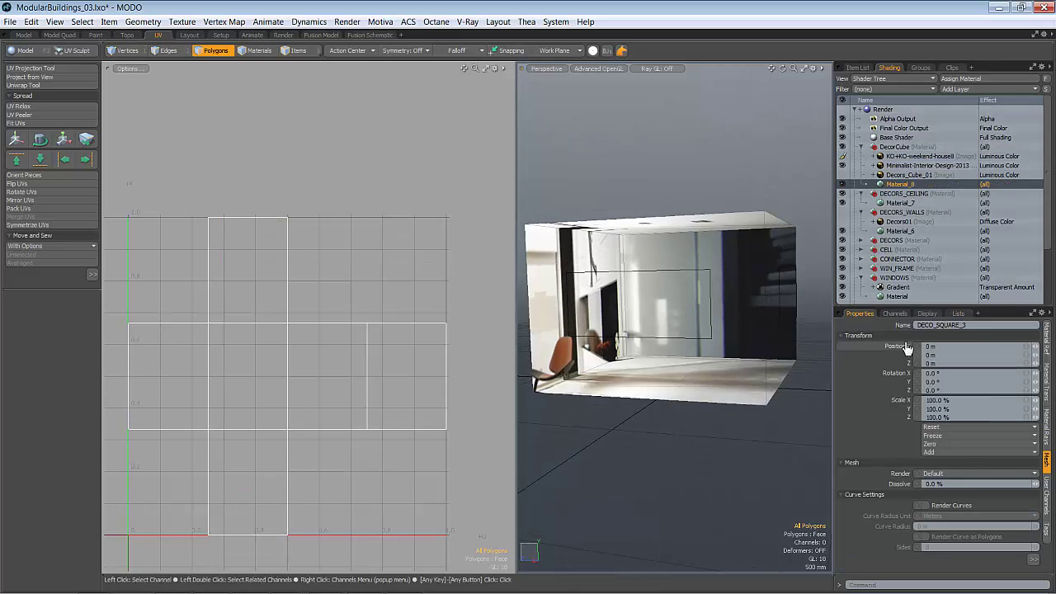
click(1049, 394)
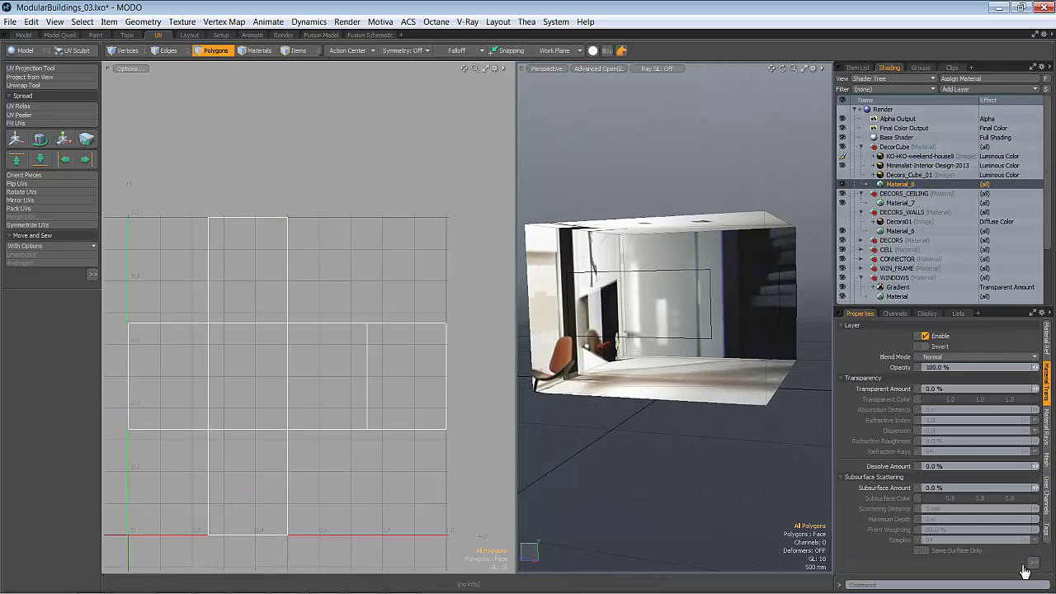
click(1033, 562)
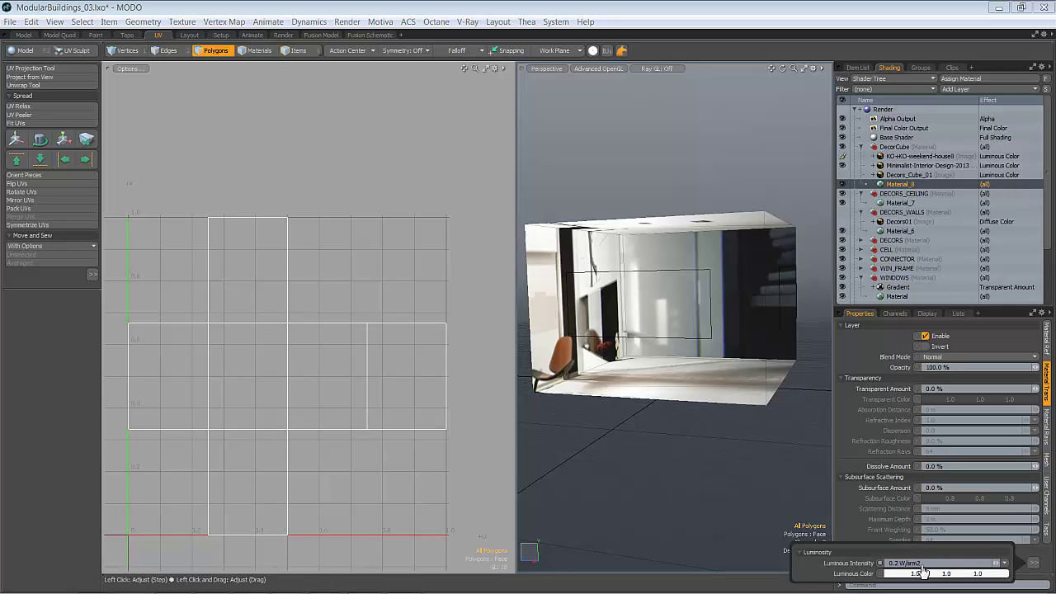
alt+drag(697, 249, 708, 256)
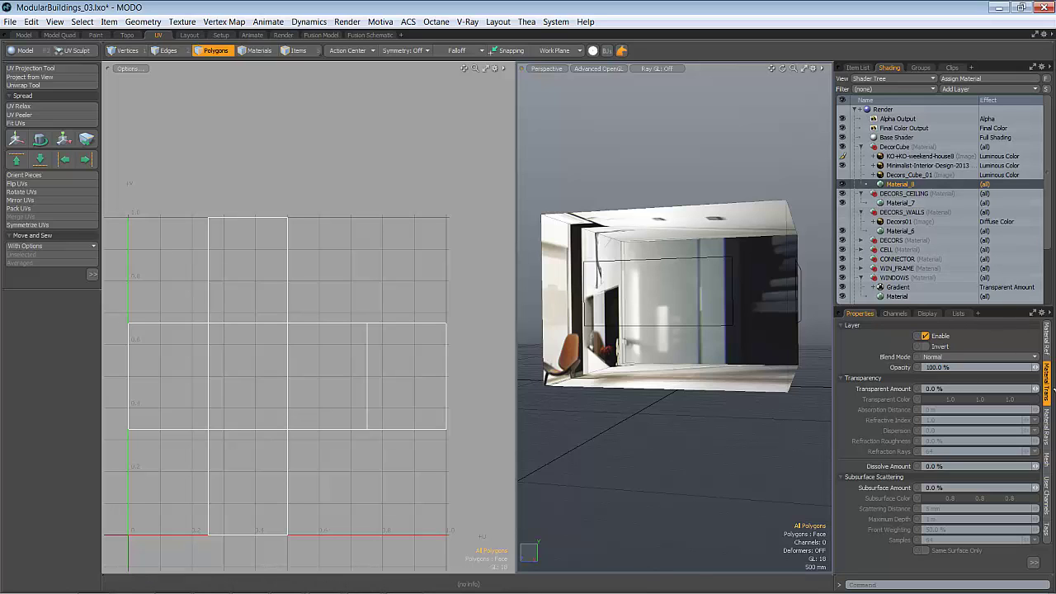
click(1046, 338)
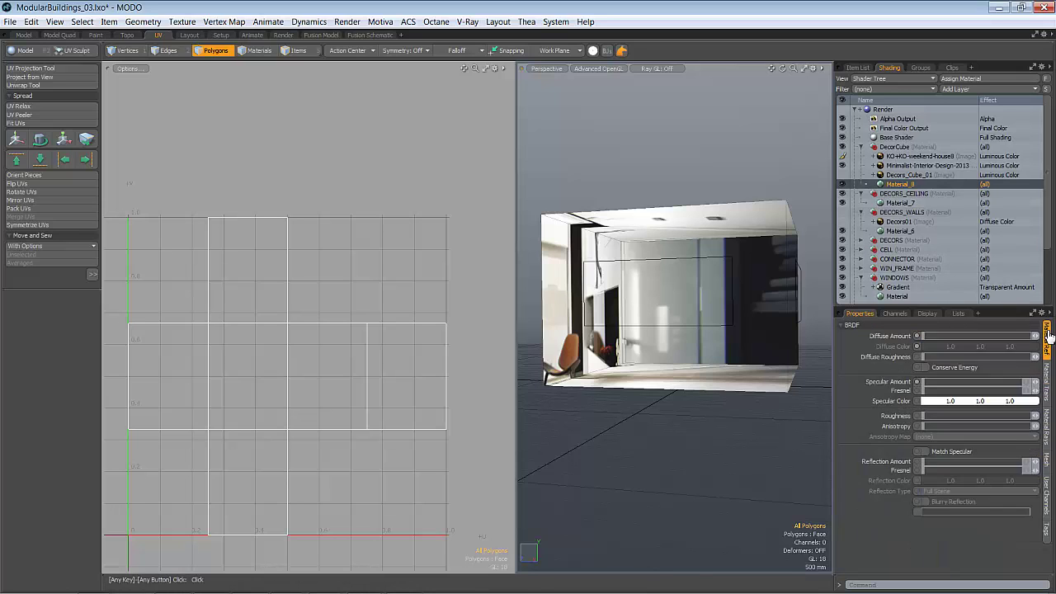
alt+shift+drag(742, 294, 594, 334)
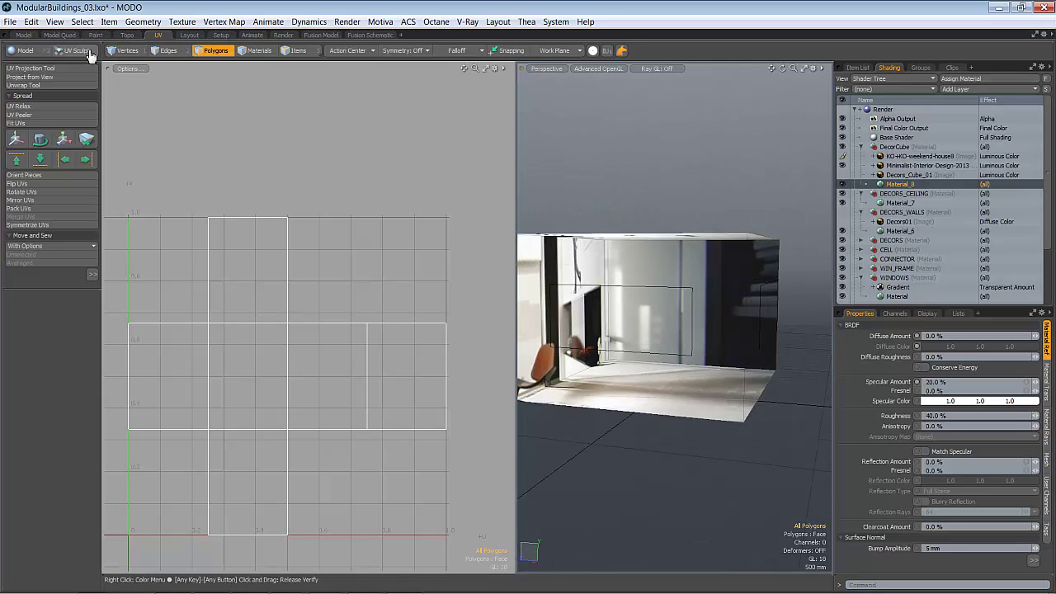
- Set KO+KO-weekend-house8 as the UV view's backdrop image
click(128, 68)
mouse_move(136, 196)
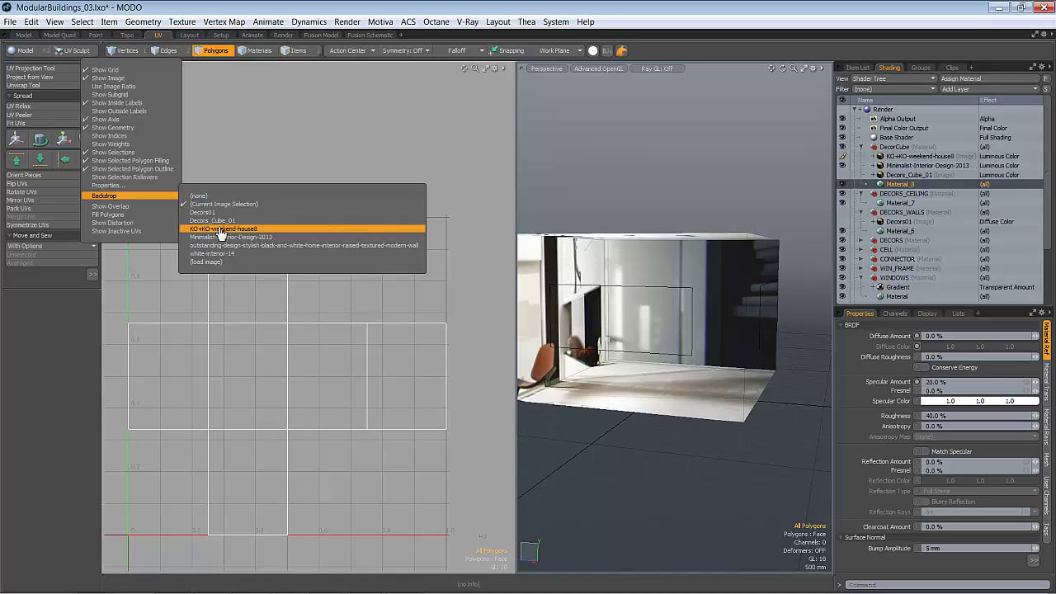
click(217, 230)
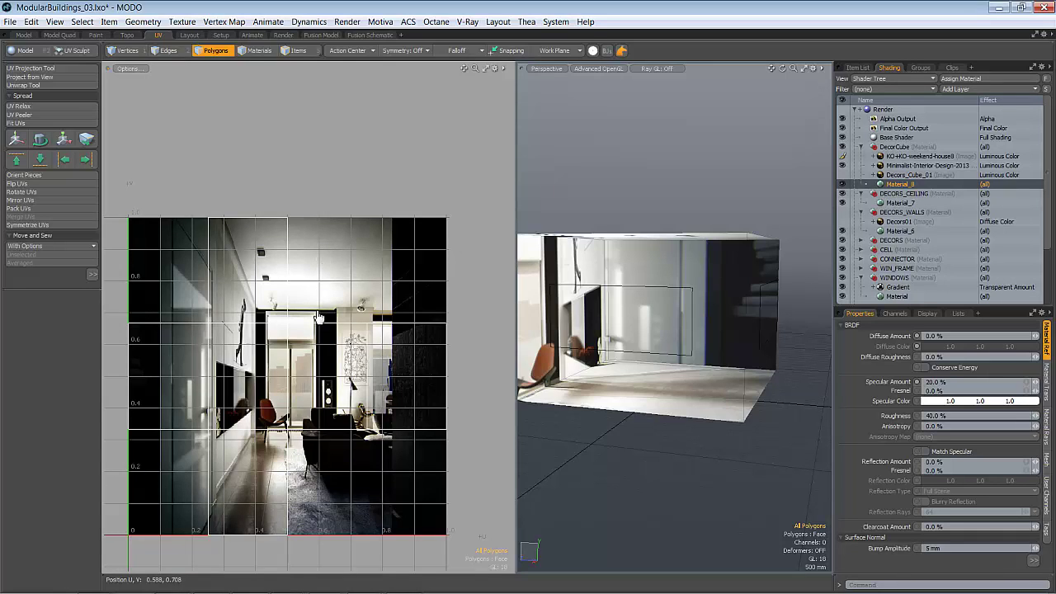
- Tear off the back wall's UV polygon and move it about 0.396 in U onto the photo's rear wall
scroll(684, 293, down, 4)
alt+drag(681, 299, 617, 217)
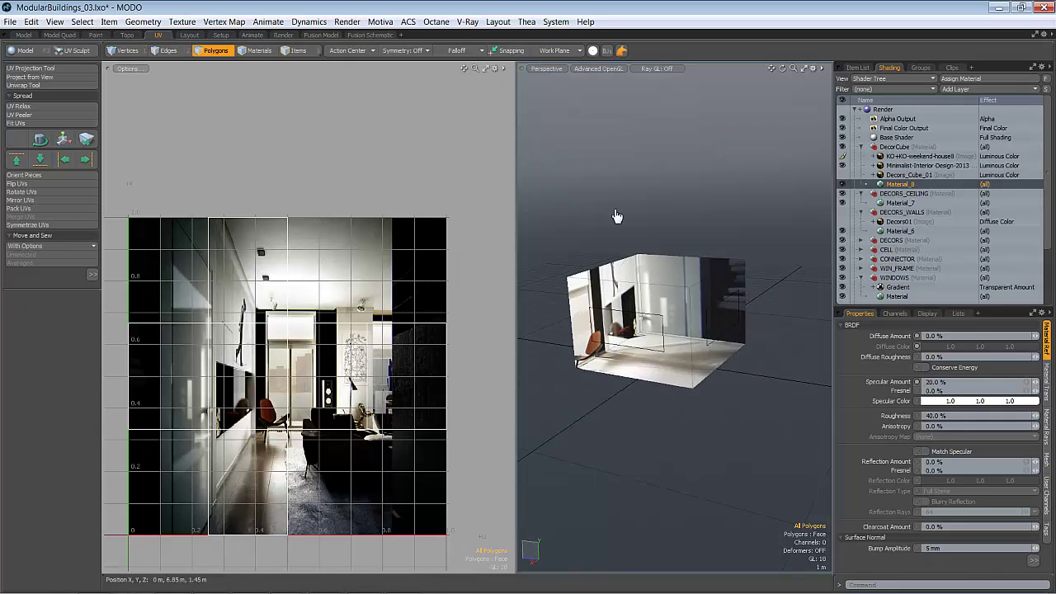
alt+drag(767, 360, 599, 345)
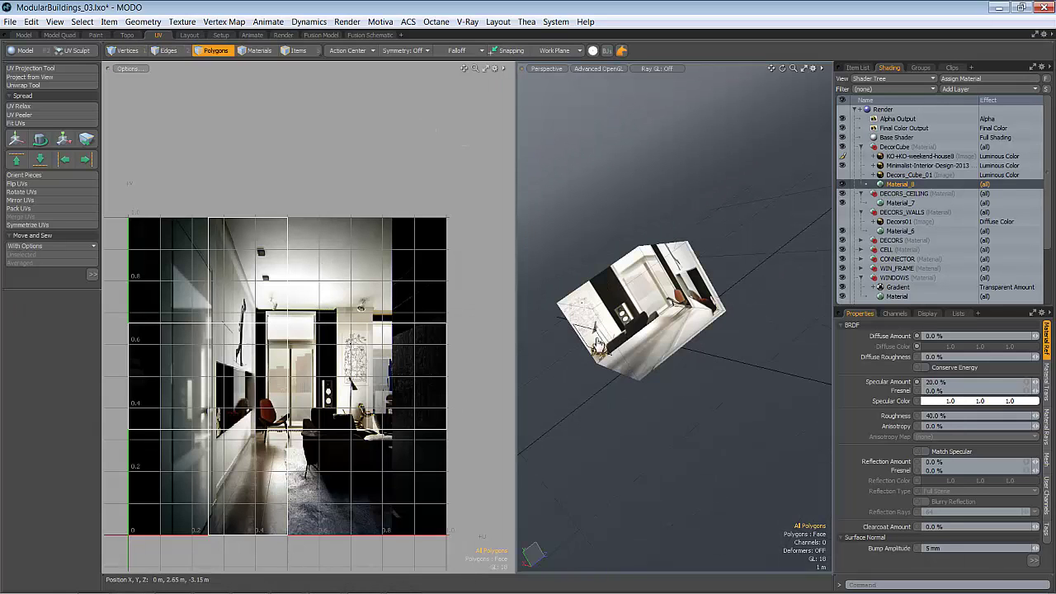
click(660, 329)
alt+drag(660, 328, 718, 361)
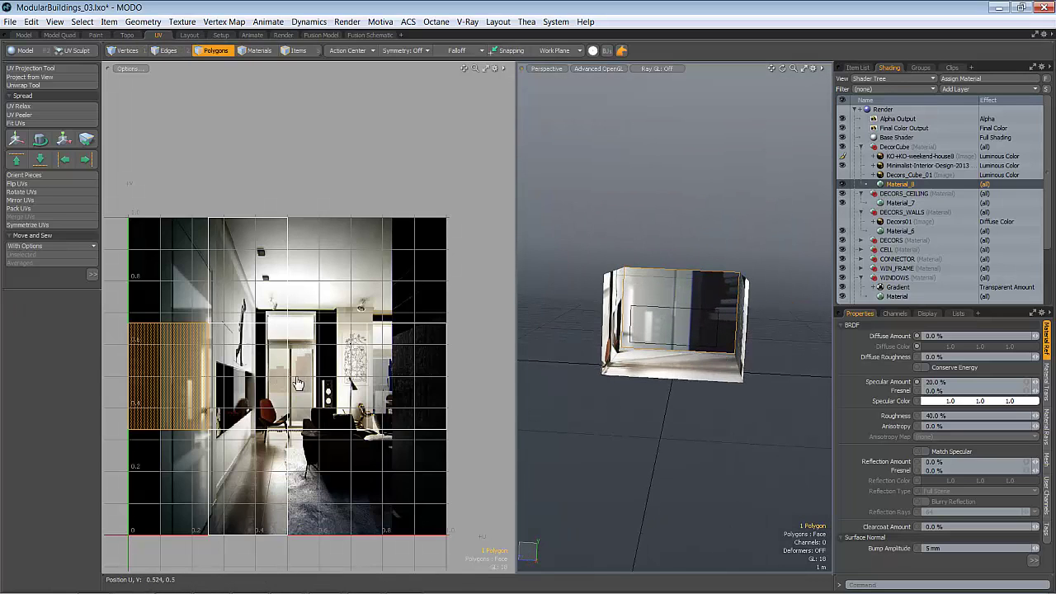
key(y)
click(45, 355)
drag(170, 382, 297, 382)
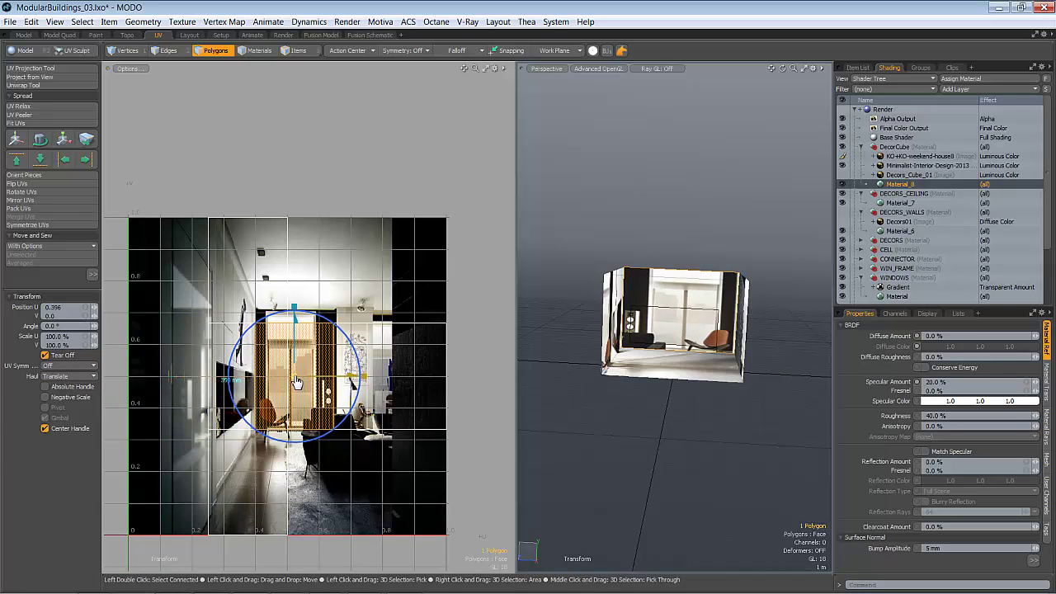
- Scale the back wall's UVs from their lower-left corner to about 176% in U and 115% in V to cover the photo's rear wall
click(263, 418)
click(257, 429)
drag(258, 361, 266, 331)
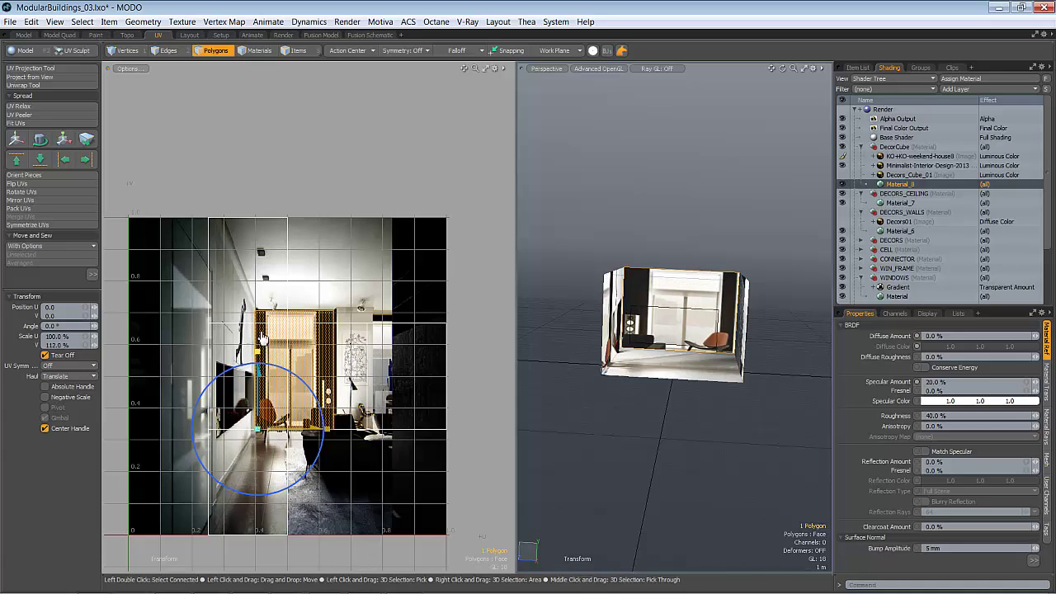
drag(329, 434, 468, 439)
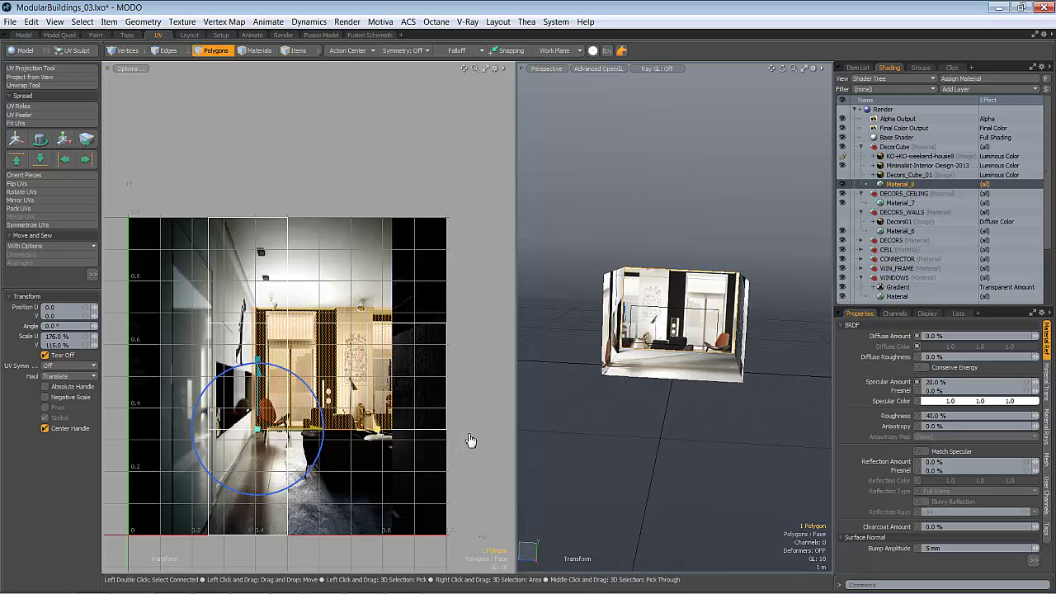
alt+drag(735, 431, 775, 384)
scroll(774, 383, down, 2)
key(q)
- Move the left wall's torn-off UV polygon about -0.1 in U and scale its height to fit the rear corner of the photo's left wall
alt+drag(682, 370, 569, 320)
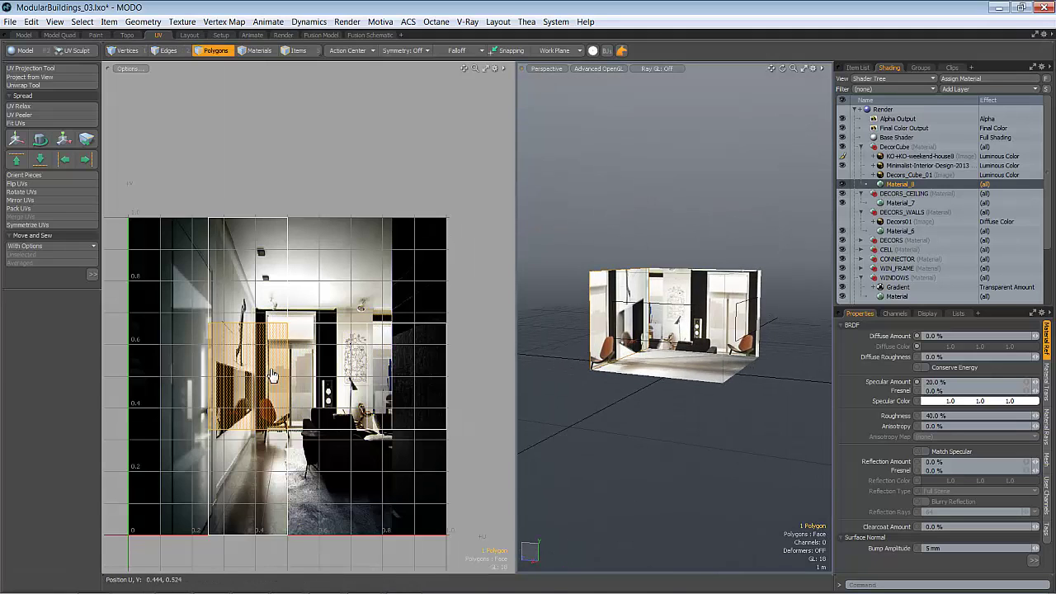
key(y)
drag(275, 394, 249, 384)
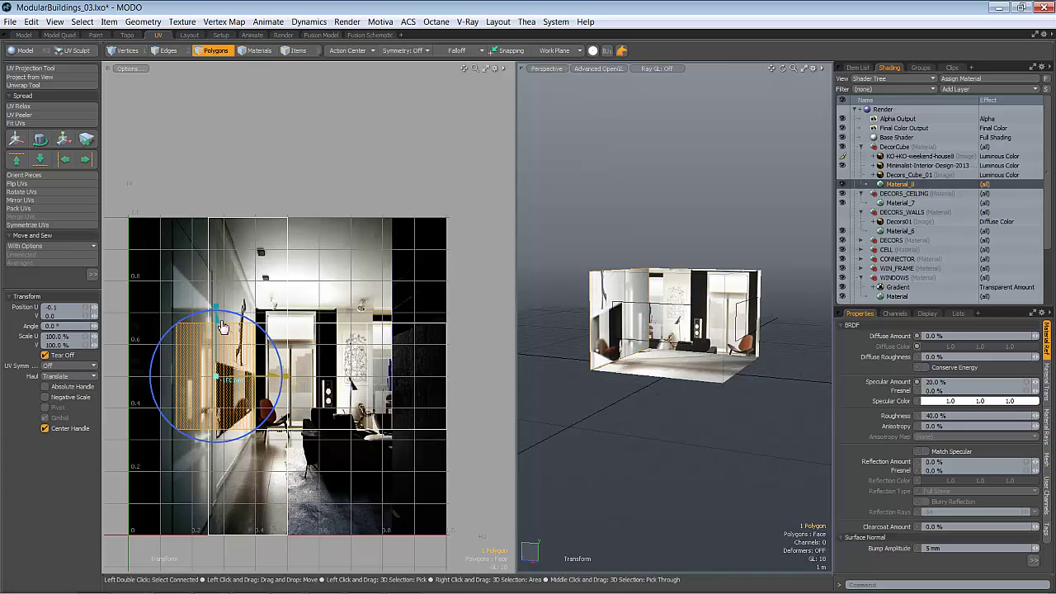
drag(218, 305, 220, 251)
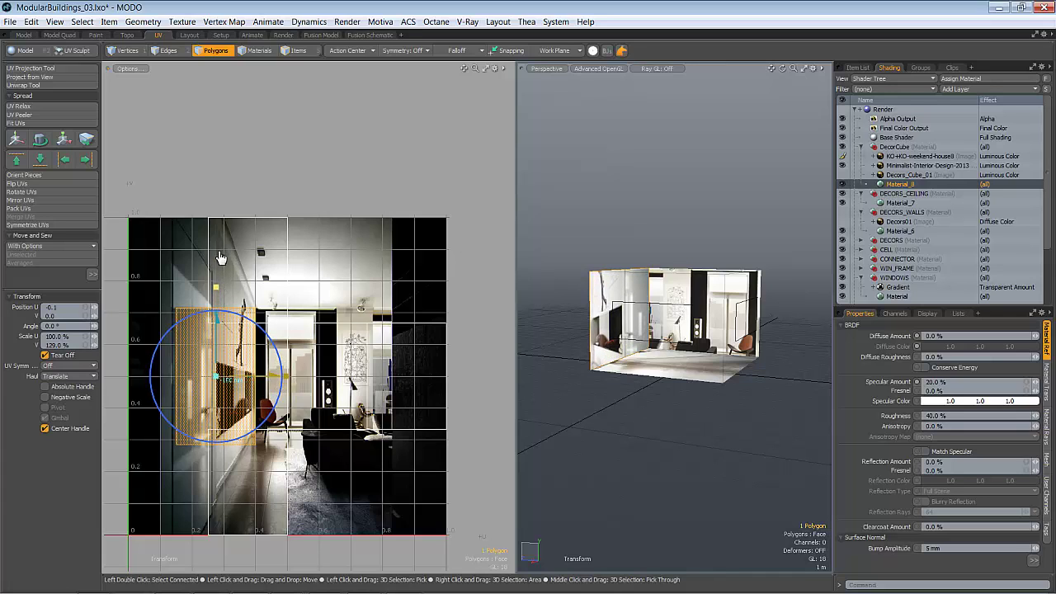
click(261, 312)
drag(259, 247, 260, 261)
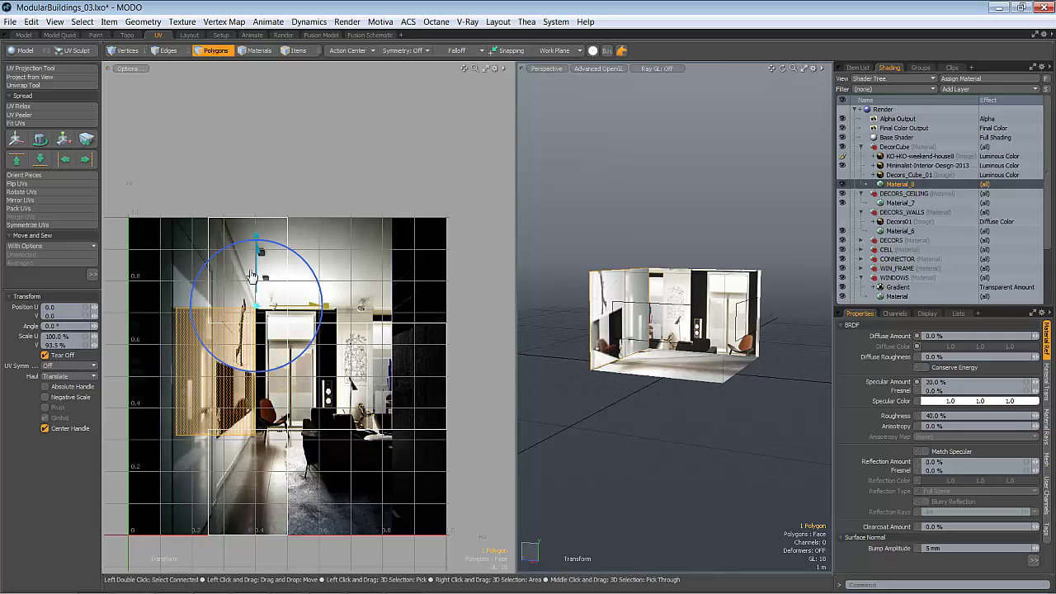
- Stretch the outer vertical edge of the left wall's UVs in V to follow the photo's perspective
key(1)
click(178, 349)
key(y)
drag(178, 309, 165, 85)
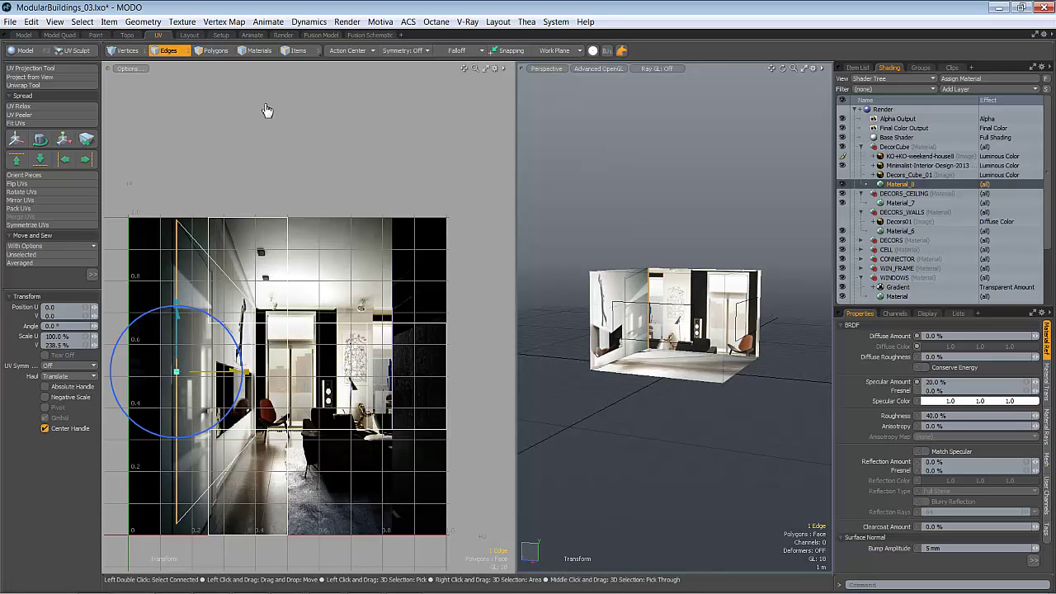
ctrl+alt+drag(254, 296, 221, 327)
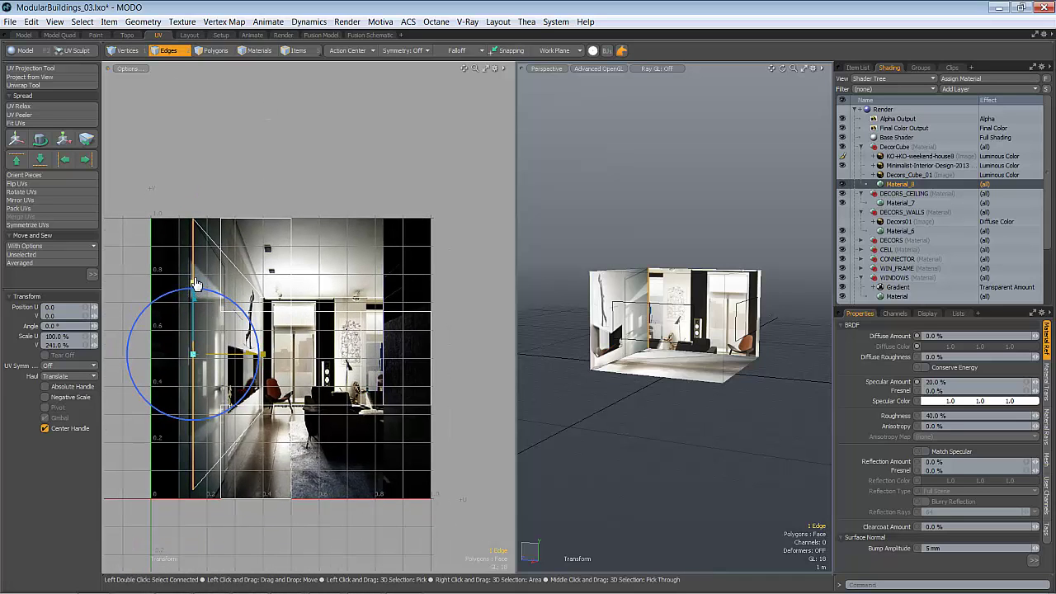
drag(195, 291, 226, 101)
alt+drag(743, 277, 688, 292)
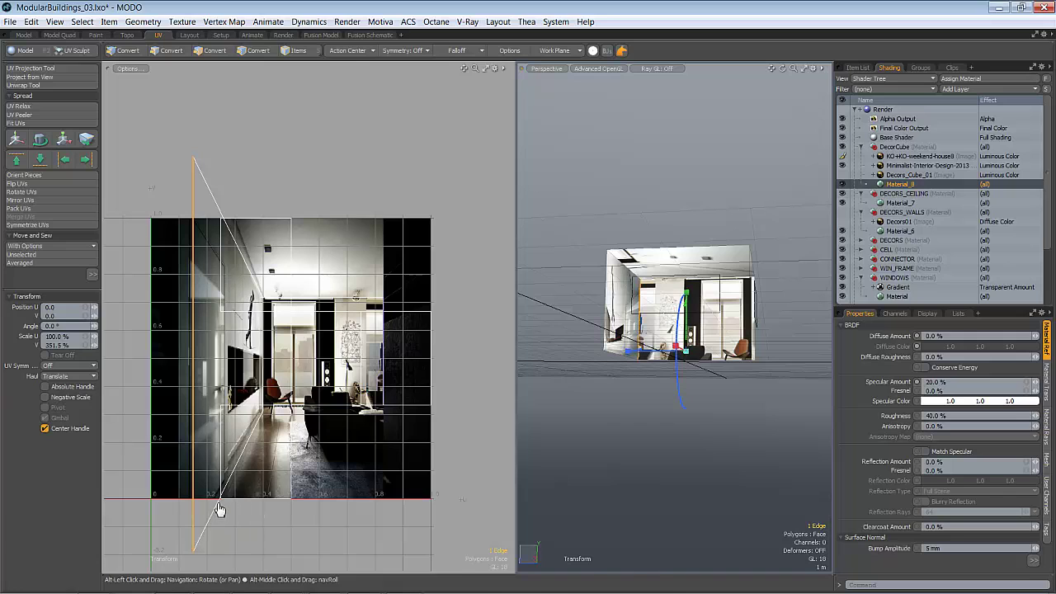
- Move the left wall's outer UV edge about 0.05 inward in U and scale it to about 69% in V
key(space)
key(y)
drag(211, 360, 225, 355)
drag(230, 302, 216, 345)
alt+drag(667, 320, 599, 365)
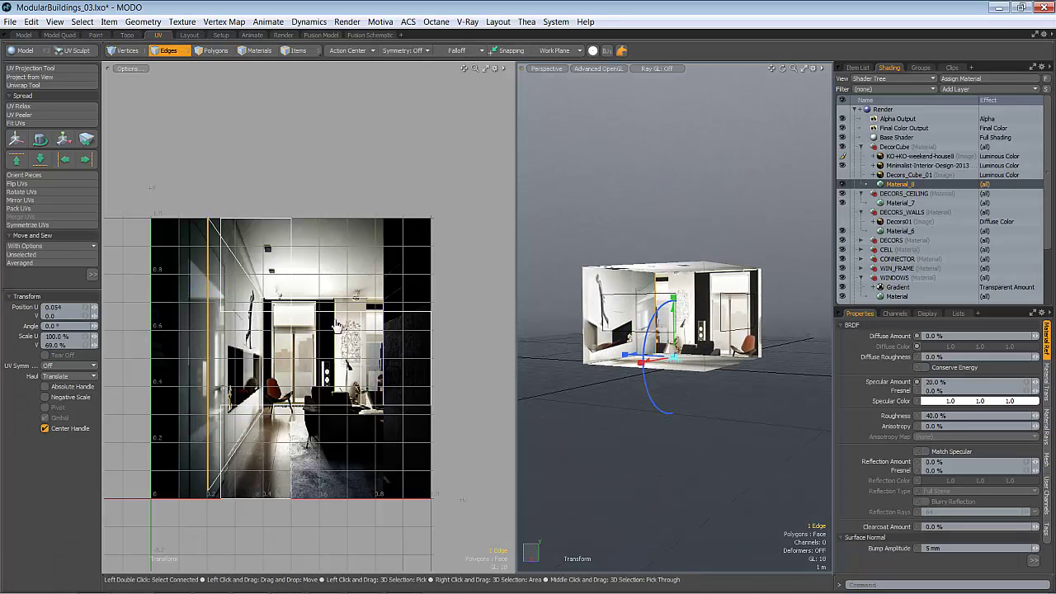
- Nudge the left wall's upper inner UV vertex up to the ceiling corner in the photo
key(q)
scroll(263, 302, up, 5)
key(space)
key(space)
scroll(278, 315, down, 4)
key(y)
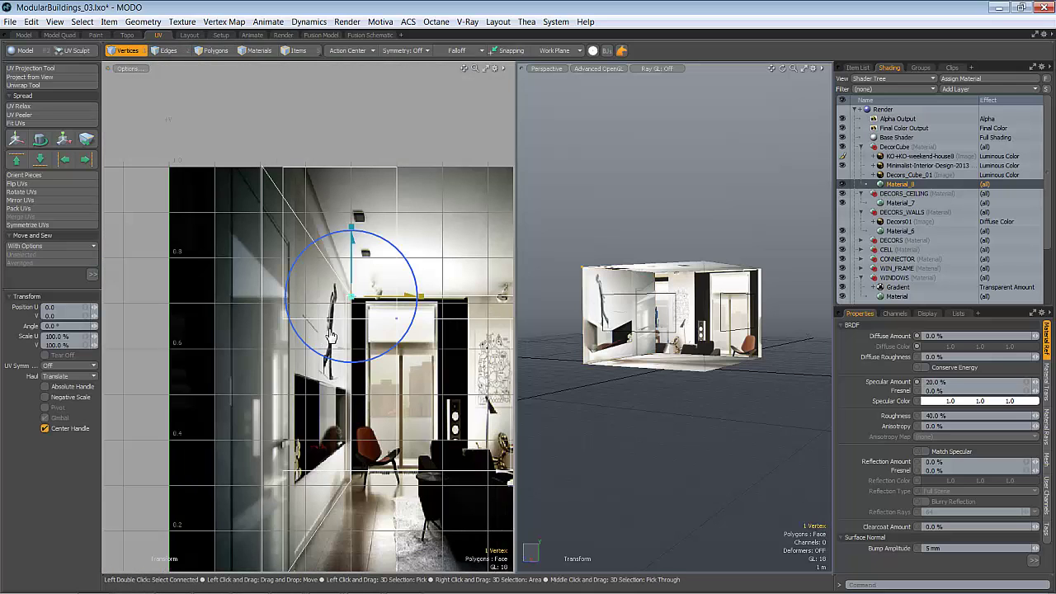
mouse_move(353, 287)
mouse_down()
mouse_move(351, 317)
mouse_move(354, 284)
mouse_up()
key(space)
- Move the right wall's torn-off UV polygon about 0.084 in U onto the photo's dark right wall
alt+drag(322, 221, 238, 195)
click(758, 467)
alt+drag(701, 331, 747, 353)
key(space)
key(space)
click(728, 336)
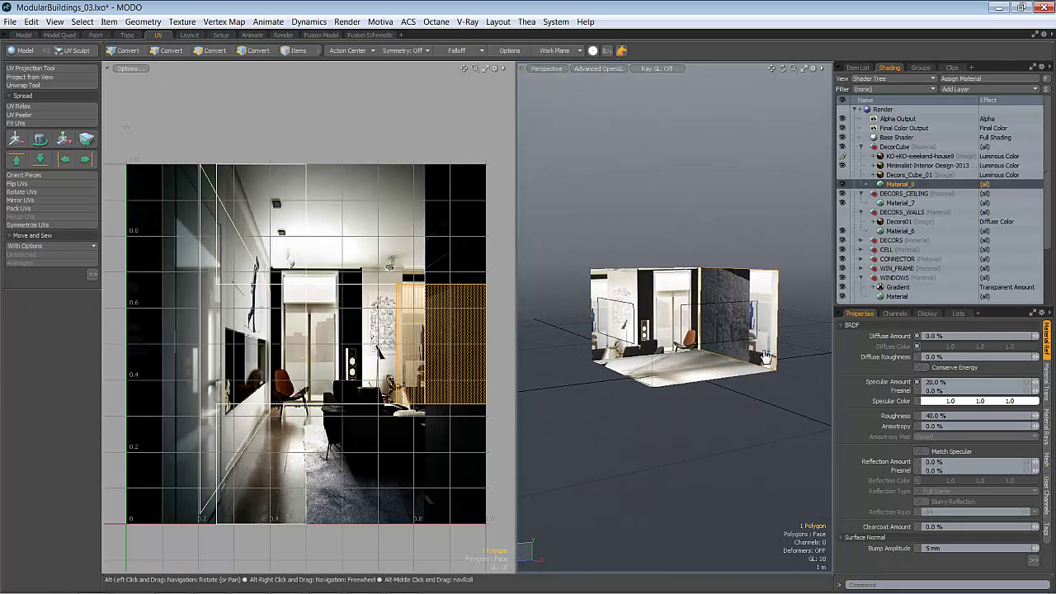
key(y)
scroll(388, 351, down, 1)
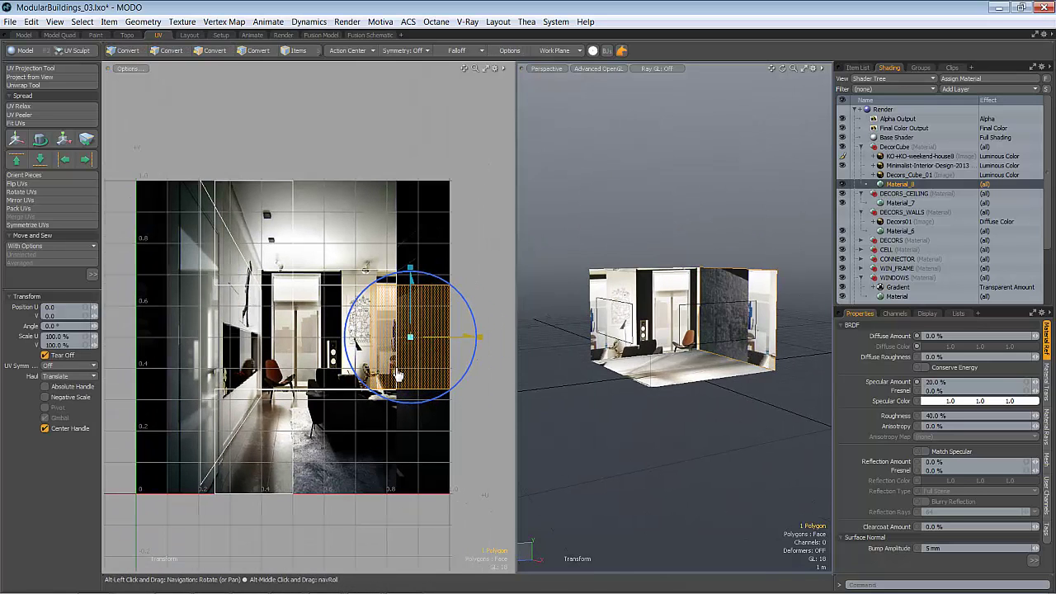
drag(437, 348, 464, 345)
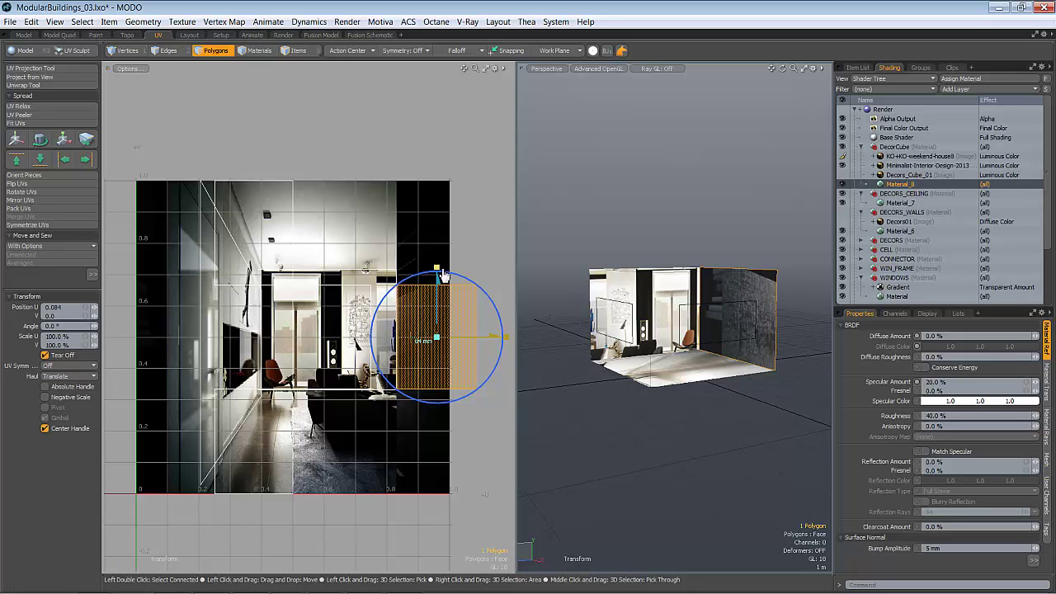
- Stretch the right wall's UV polygon in V to span the full height of the photo
drag(443, 275, 435, 39)
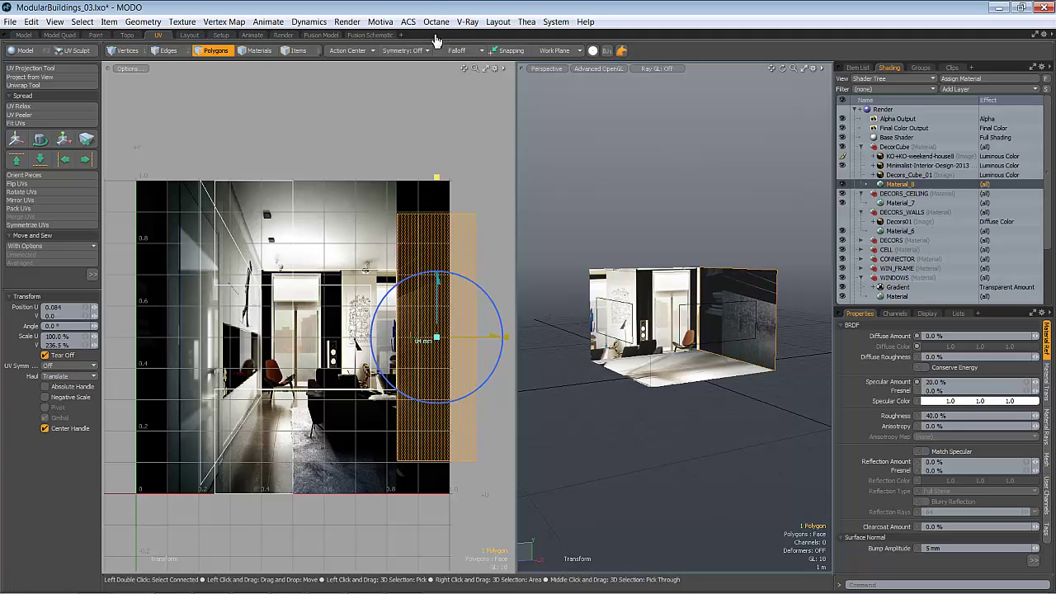
drag(442, 277, 438, 203)
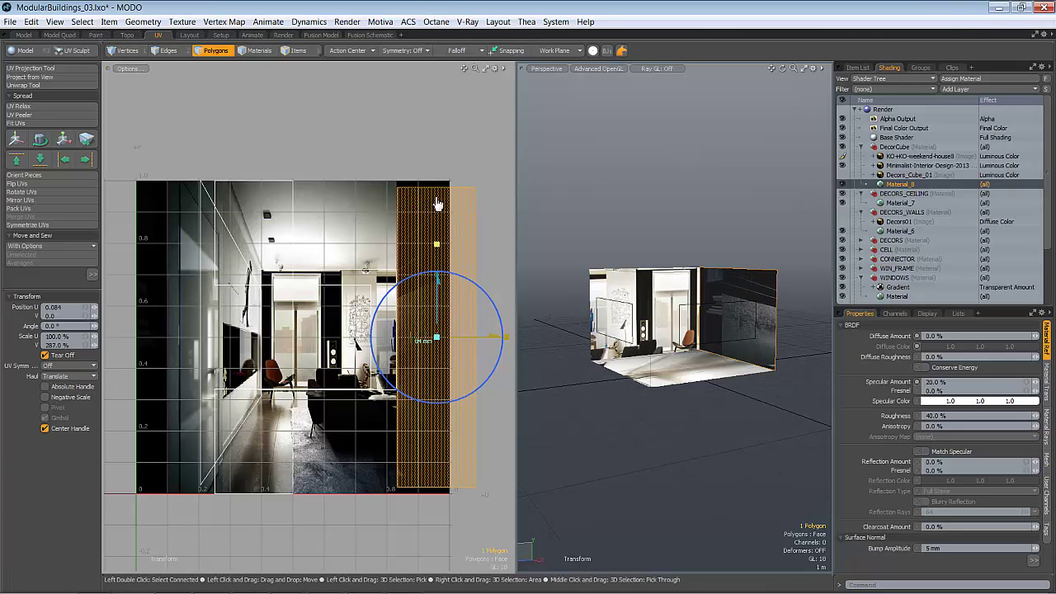
key(space)
- Move the right wall's outer UV edge about -0.084 in U to align with the photo's right border
key(1)
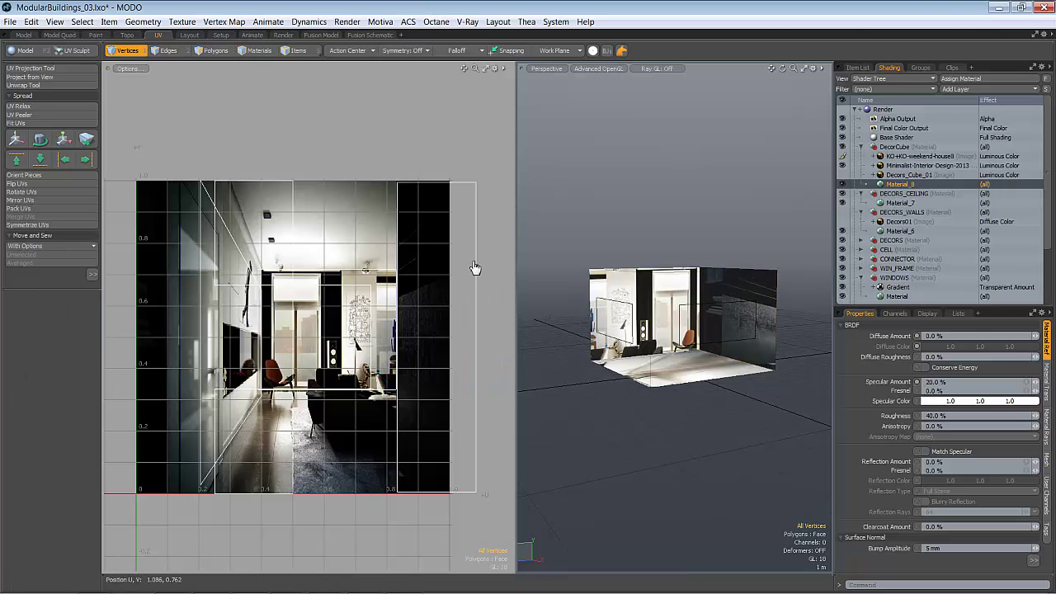
key(2)
click(476, 267)
key(y)
drag(500, 341, 473, 341)
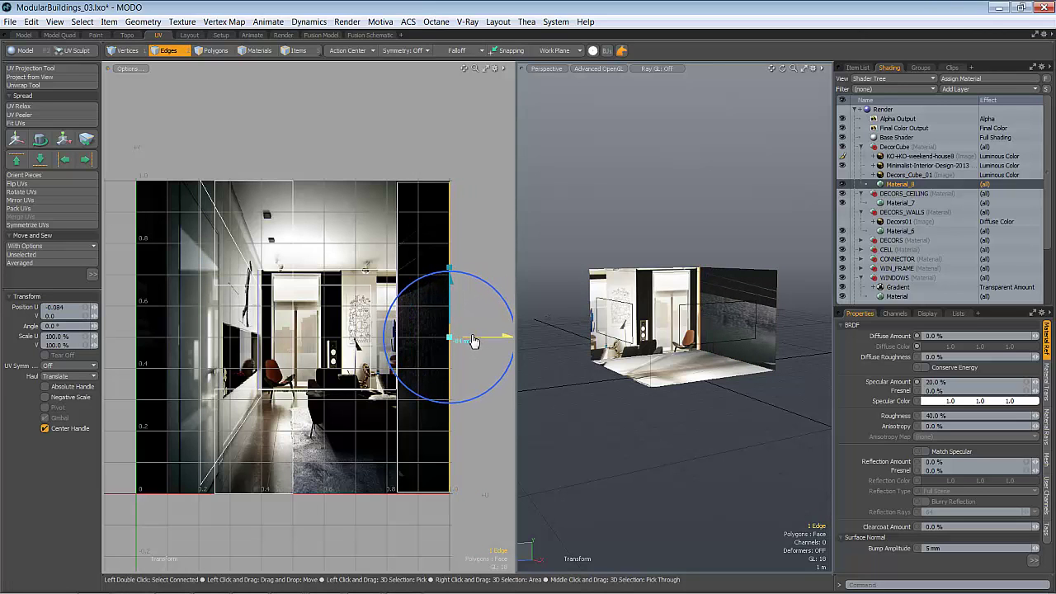
key(Escape)
key(Escape)
alt+drag(669, 351, 632, 359)
- Scale the window-side wall's UV polygon to about 74% in V within the photo's back wall
key(1)
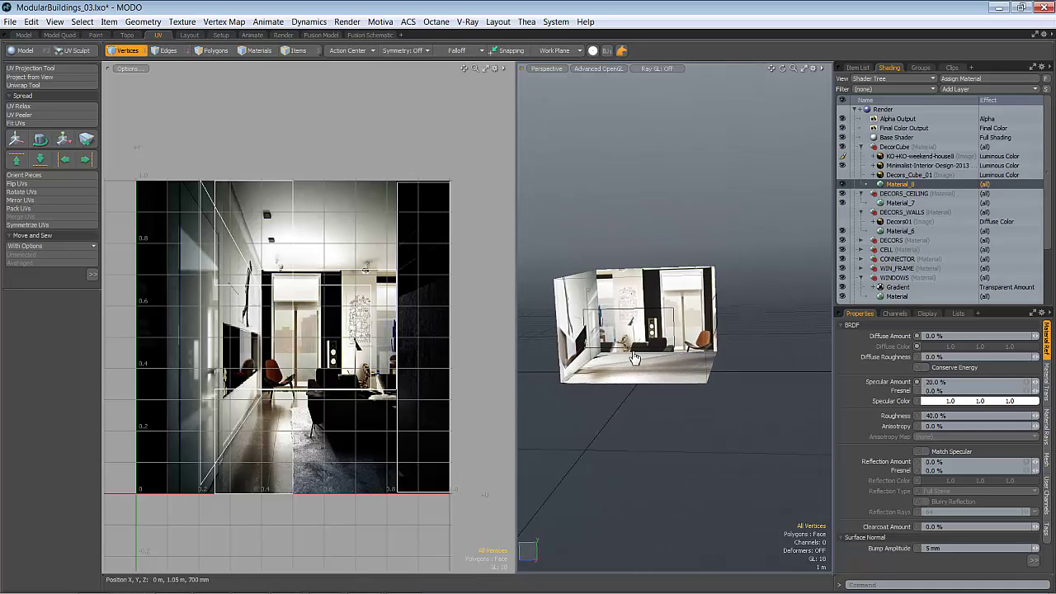
key(space)
key(space)
click(647, 343)
alt+drag(745, 342, 799, 351)
scroll(345, 372, up, 1)
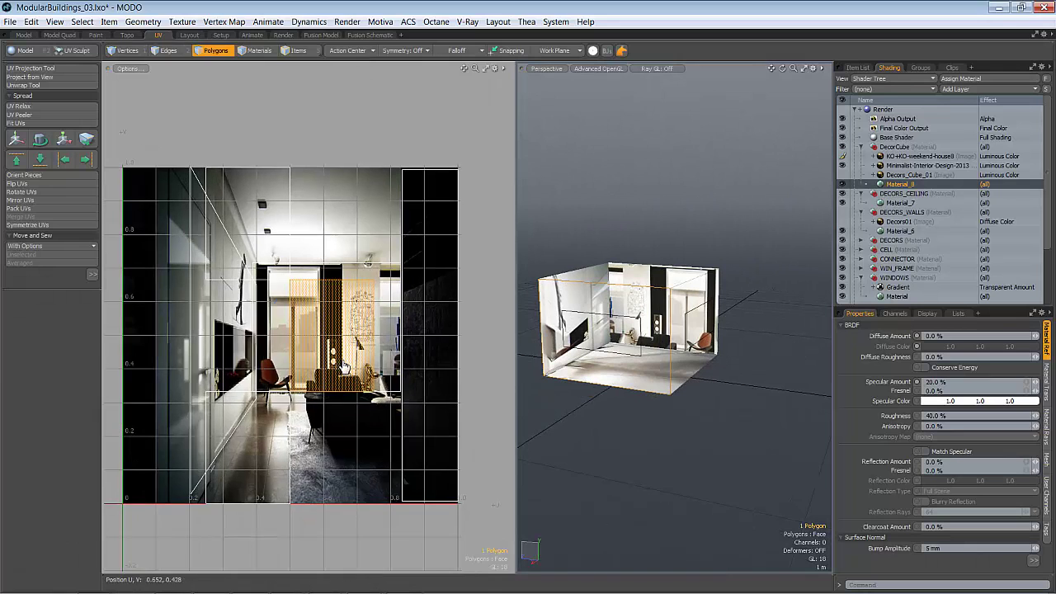
key(y)
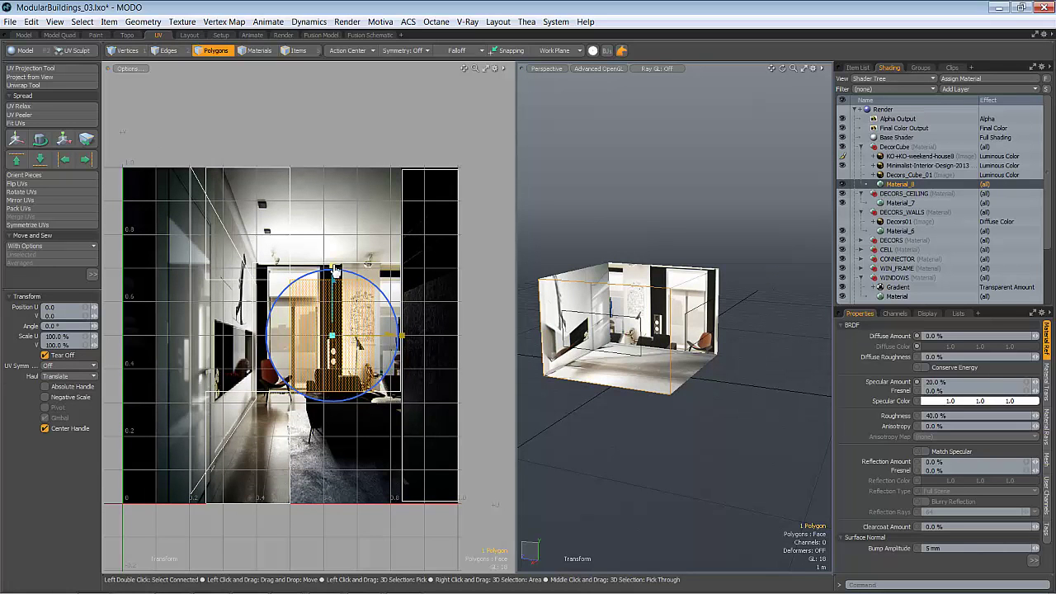
drag(334, 279, 333, 308)
alt+drag(693, 330, 582, 337)
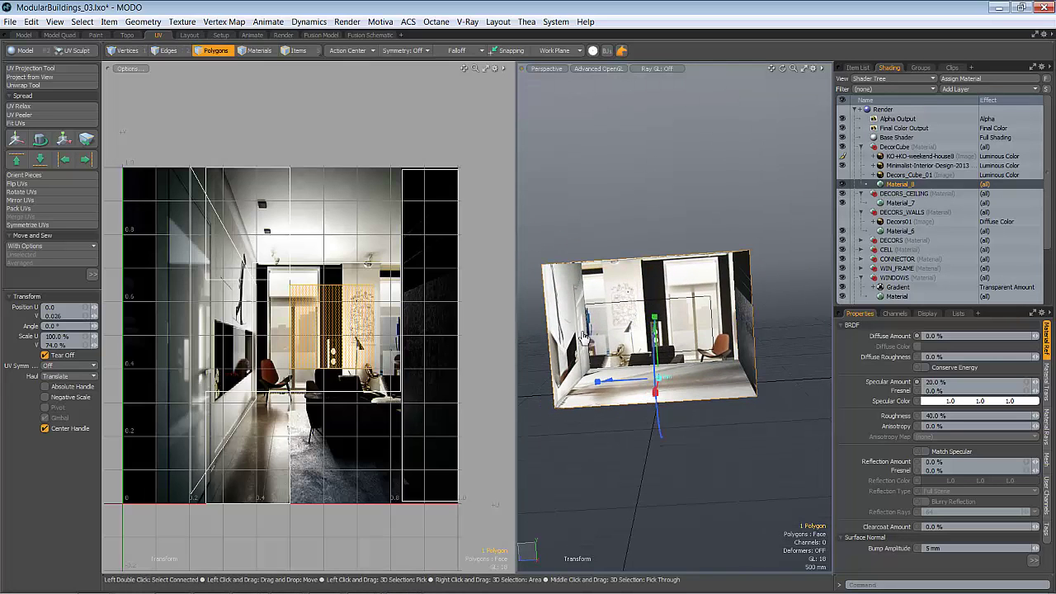
- Move the floor's torn-off UV polygon about 0.15 in U onto the photo's floor area
alt+drag(776, 340, 739, 351)
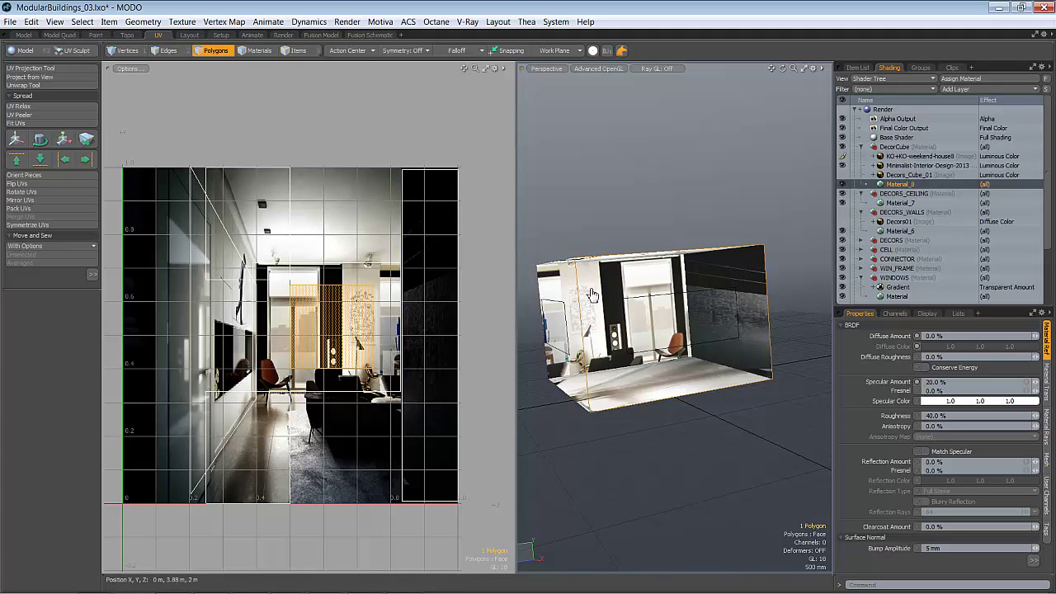
alt+drag(591, 295, 566, 272)
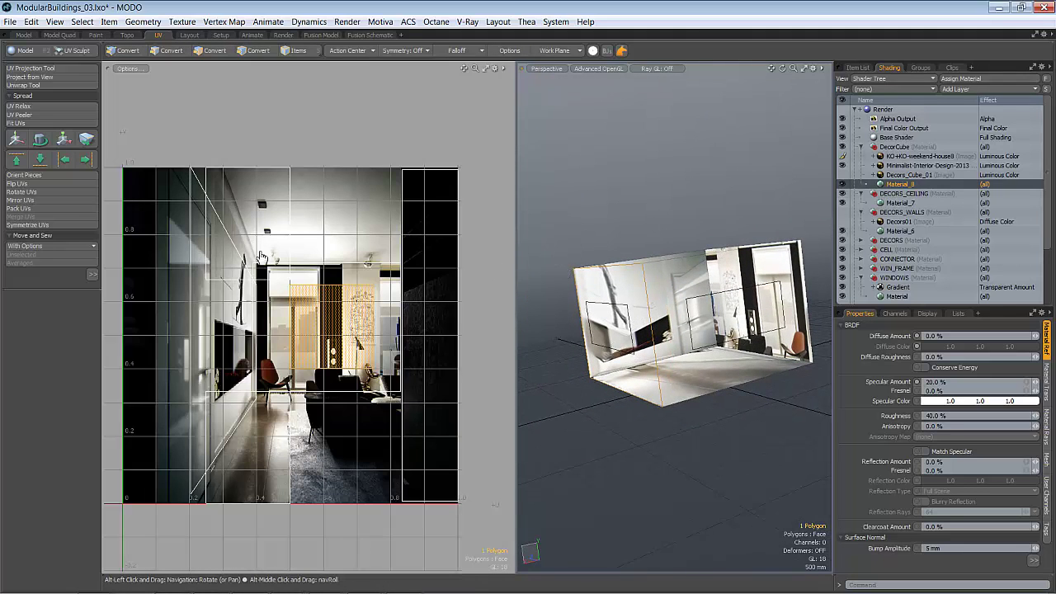
alt+drag(710, 337, 606, 358)
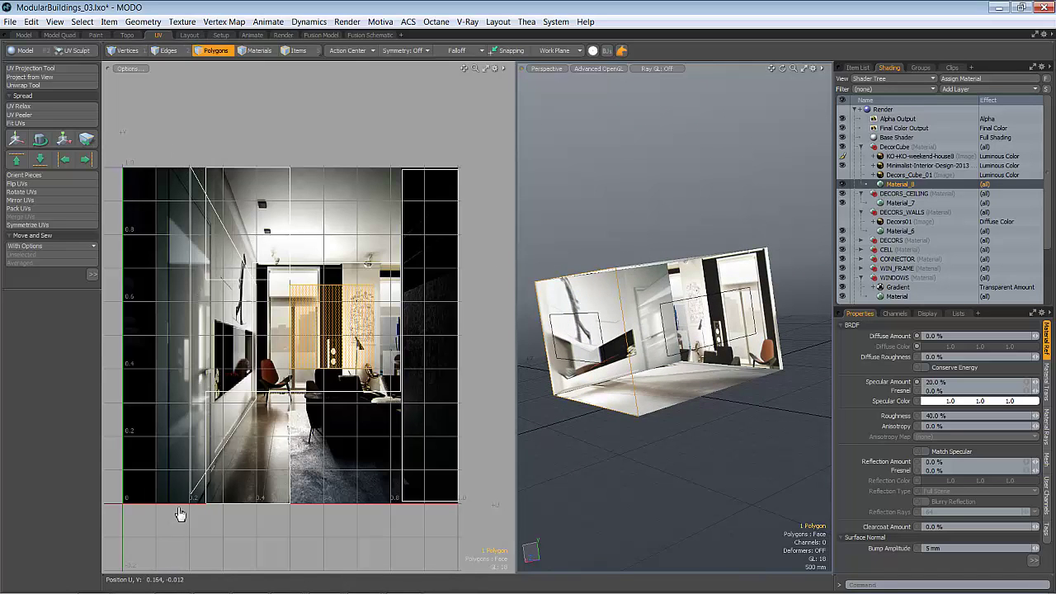
alt+drag(642, 340, 707, 467)
key(1)
key(3)
click(669, 348)
key(y)
drag(279, 455, 329, 454)
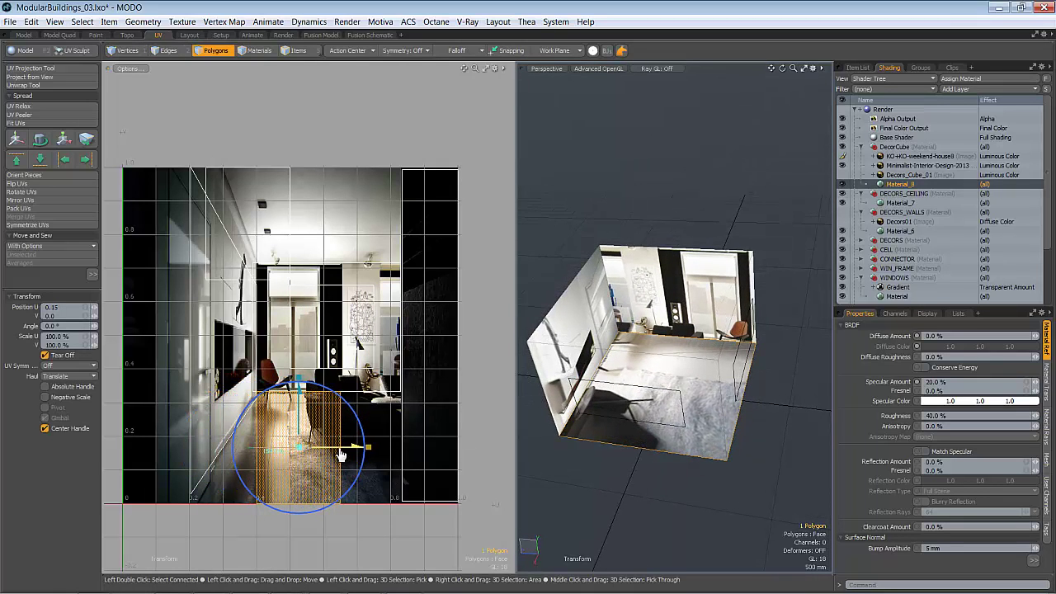
- Scale the floor's front UV edge to about 240% in U so it spans the photo's foreground floor
key(space)
key(space)
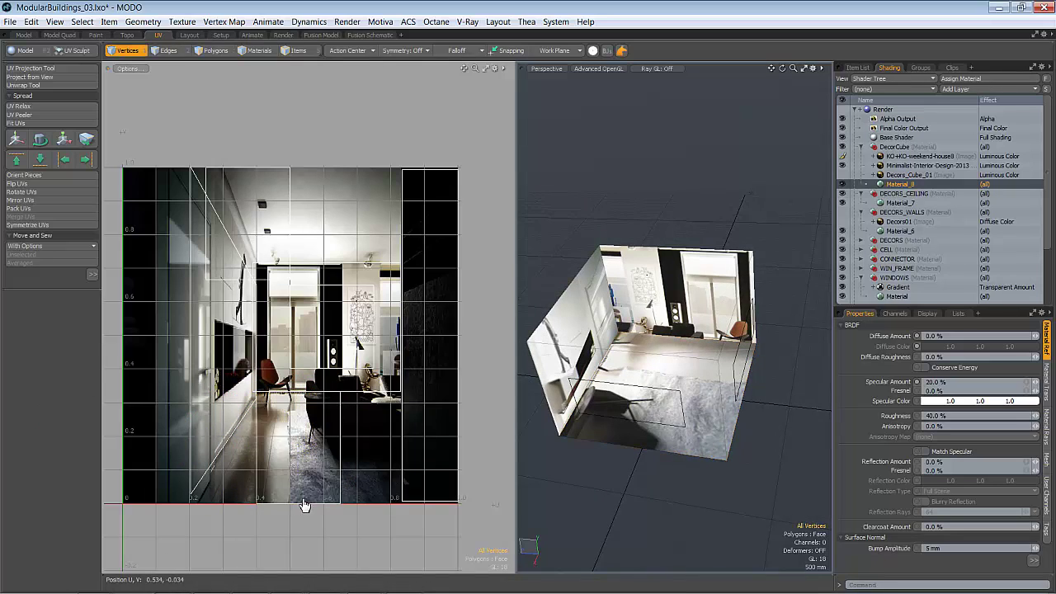
key(space)
click(304, 503)
key(y)
drag(372, 509, 602, 493)
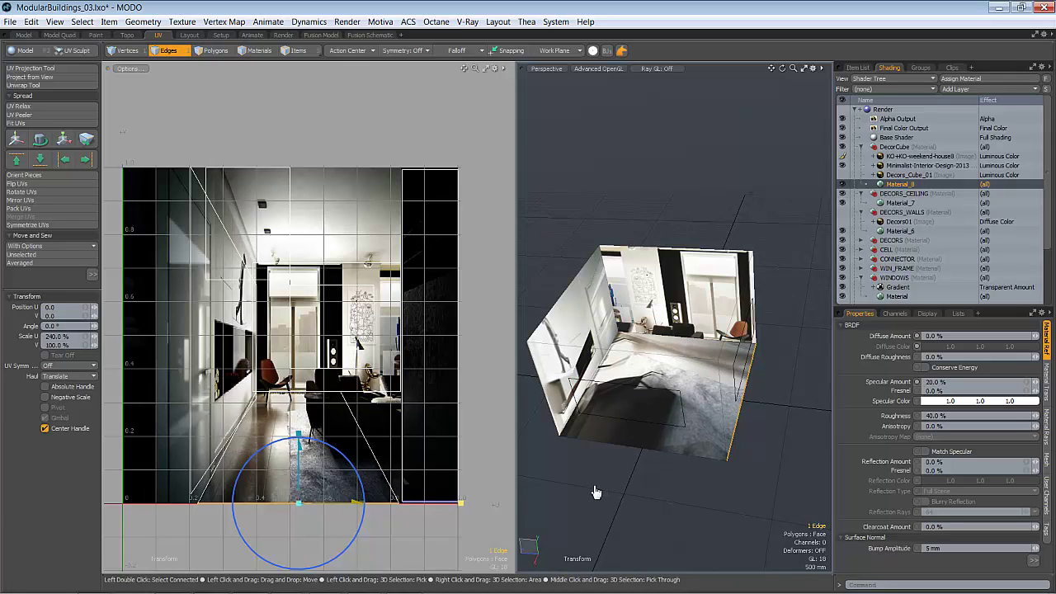
- Lower the floor's rear UV edge by about -0.19 in V using an element falloff move on the floor polygon
key(space)
key(space)
key(space)
key(space)
click(307, 400)
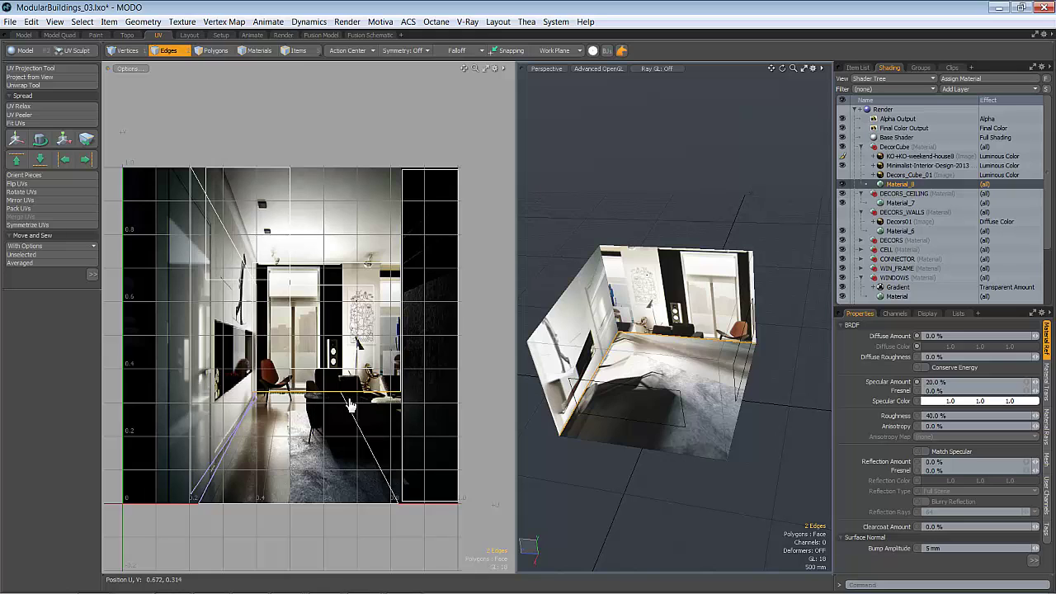
key(space)
click(353, 411)
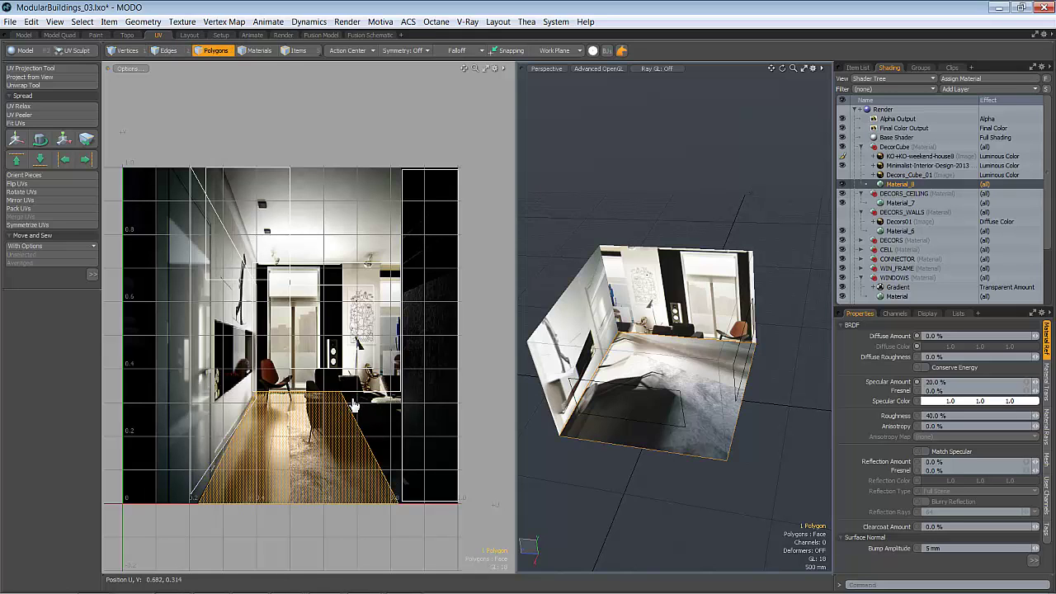
key(y)
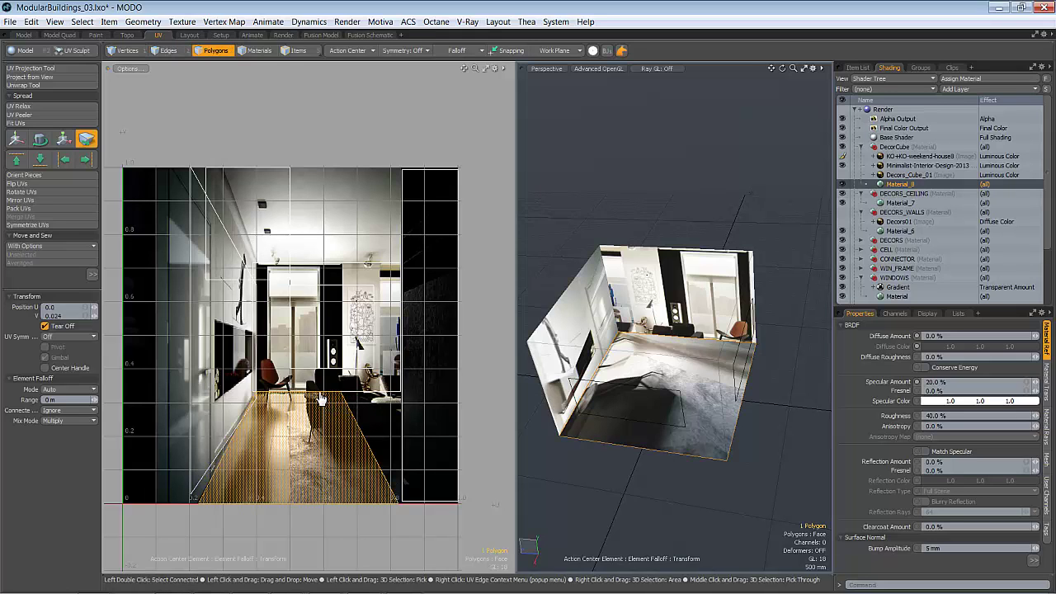
drag(321, 400, 317, 461)
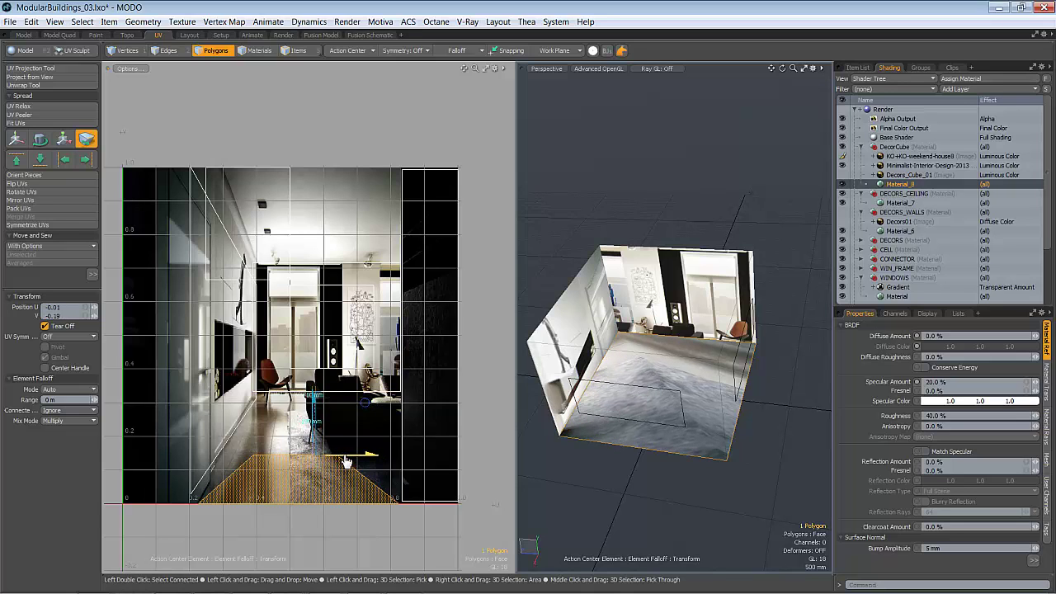
- Widen the floor's rear UV edge in U to reduce the taper of the floor polygon
key(y)
key(2)
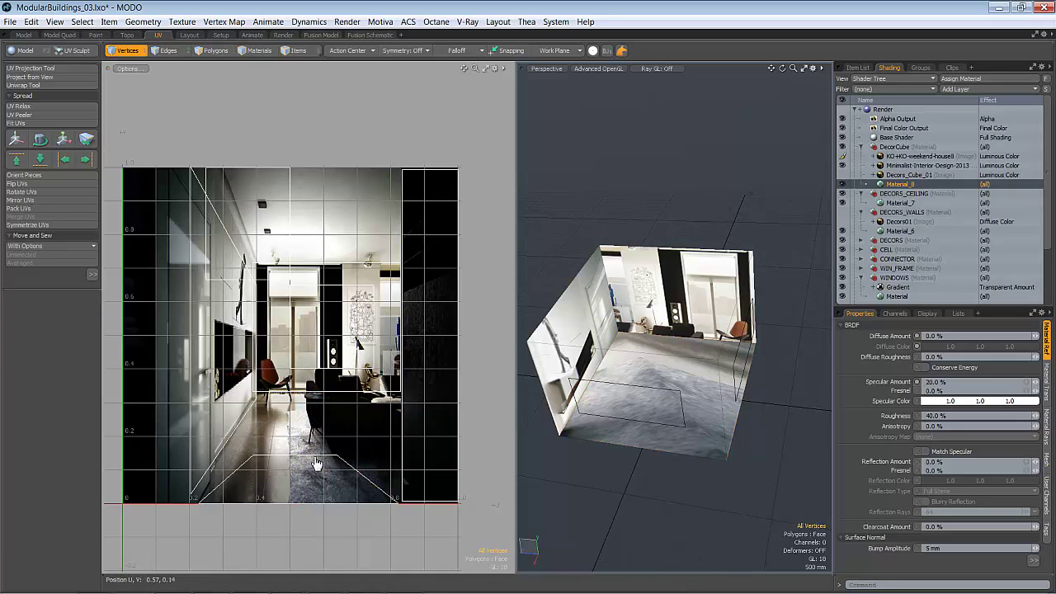
click(368, 462)
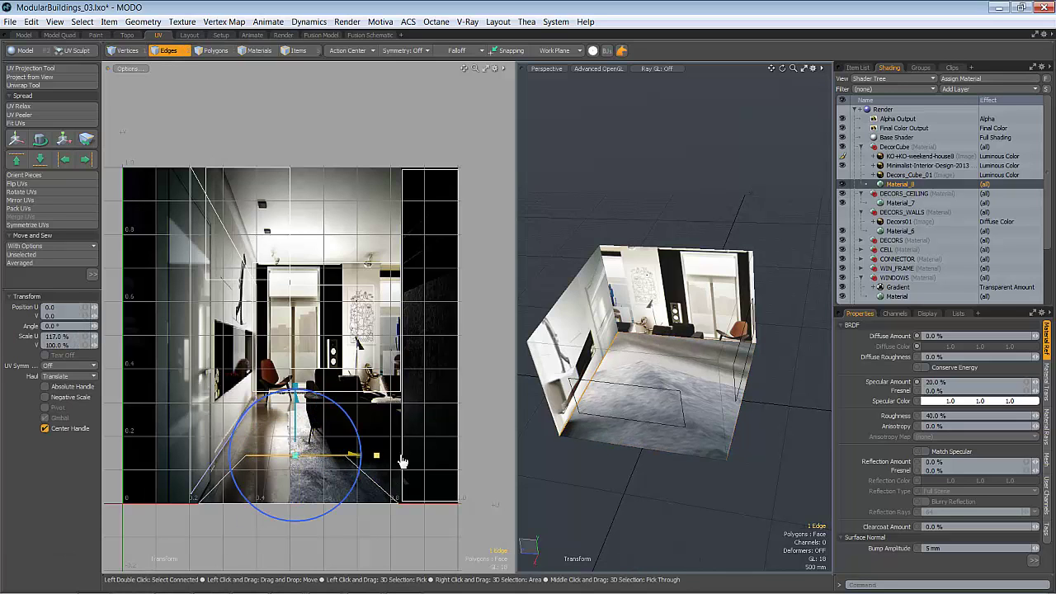
key(q)
click(663, 472)
- Subdivide all of the room box's polygons twice with the Faceted method and 0% fractal
alt+drag(663, 472, 585, 349)
alt+drag(661, 341, 688, 353)
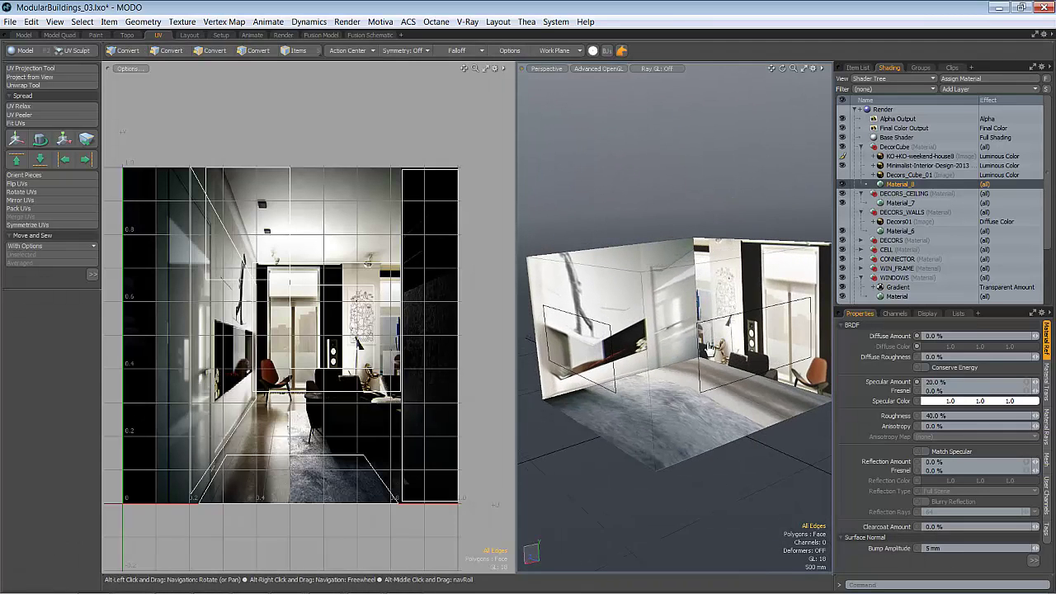
key(shift+d)
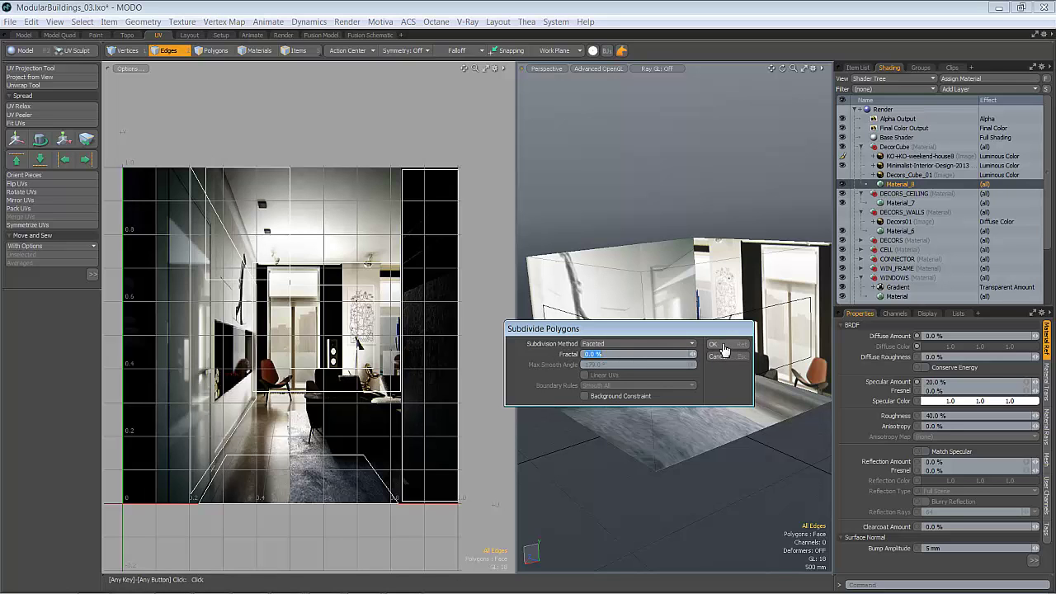
click(723, 350)
alt+drag(709, 352, 612, 363)
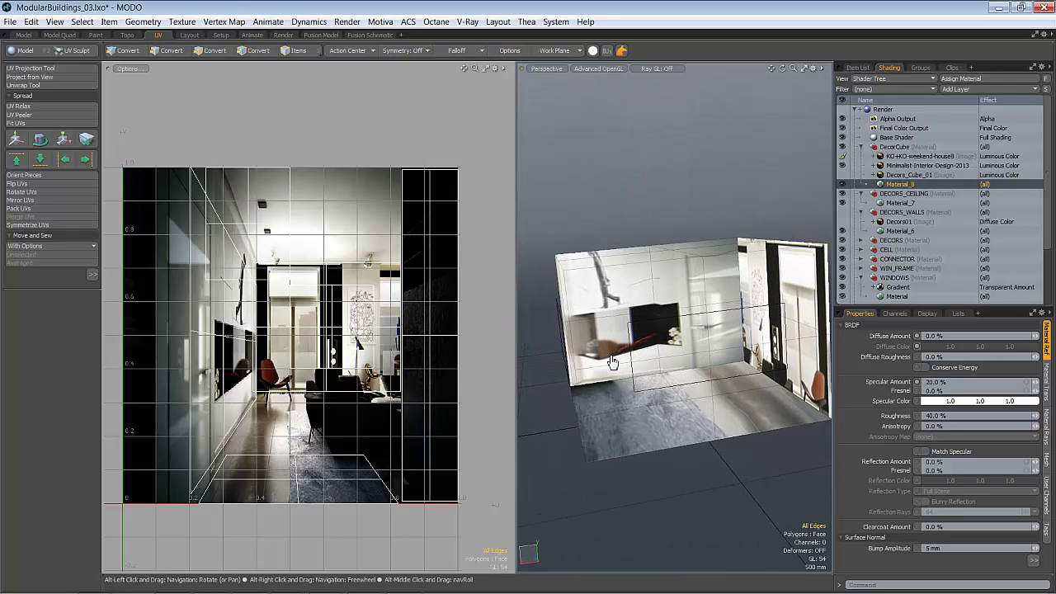
key(shift+d)
click(719, 351)
alt+drag(719, 350, 695, 408)
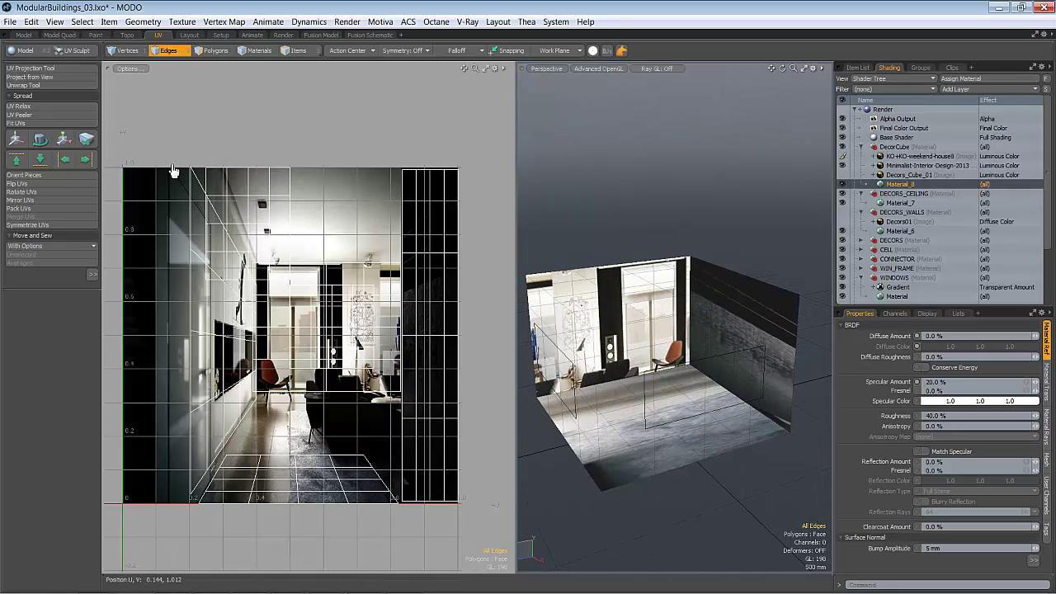
- Move the right wall's entire UV island about -0.438 in U onto the photo's window and scale it to about 38.5% in V
mouse_move(651, 373)
alt+mouse_down()
mouse_move(688, 413)
mouse_move(651, 376)
mouse_move(642, 383)
alt+mouse_up()
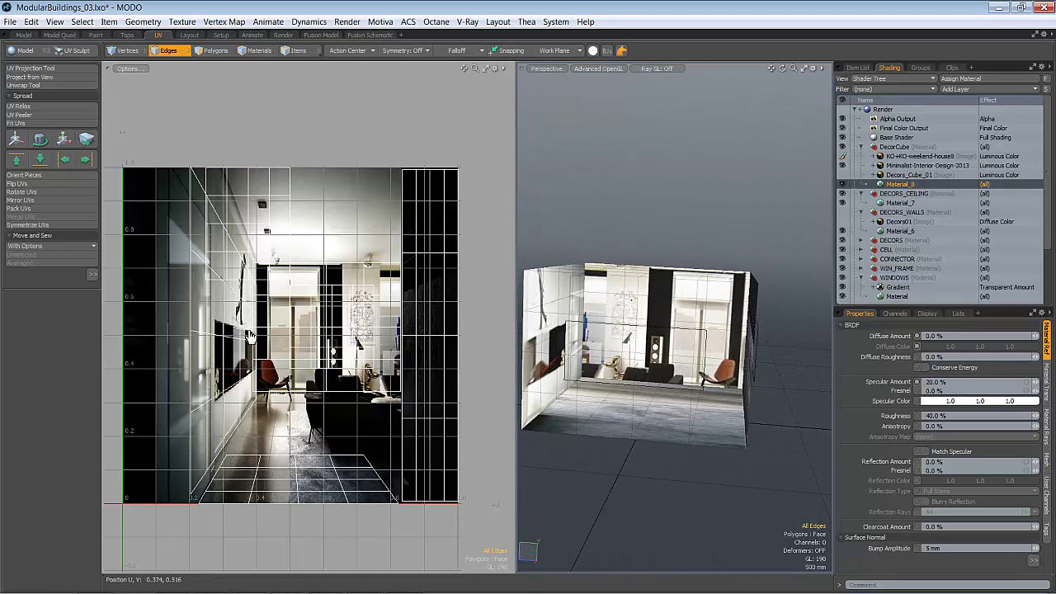
key(3)
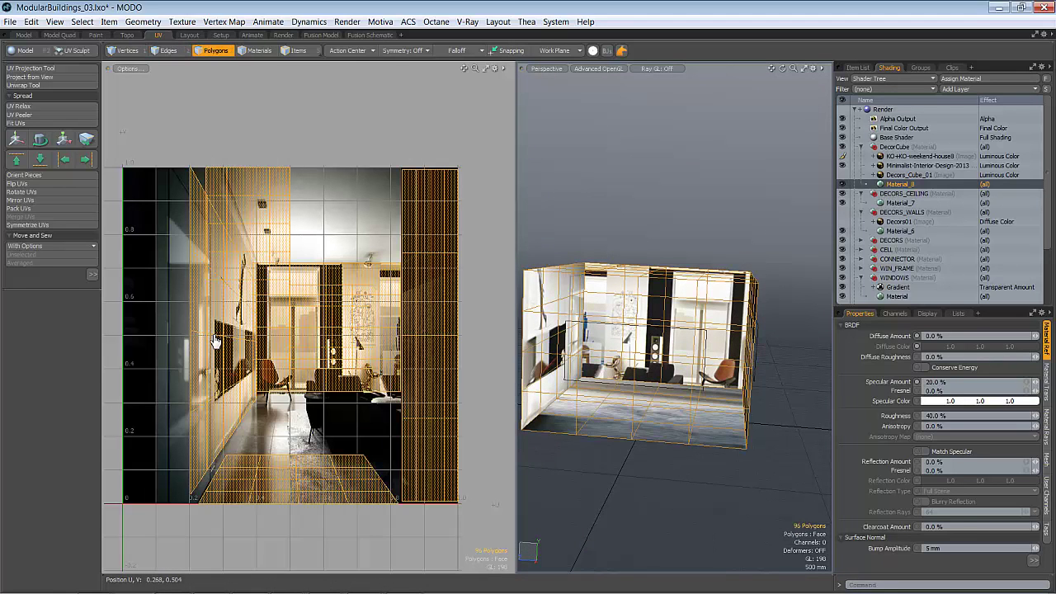
double_click(199, 334)
alt+drag(535, 332, 615, 347)
click(645, 343)
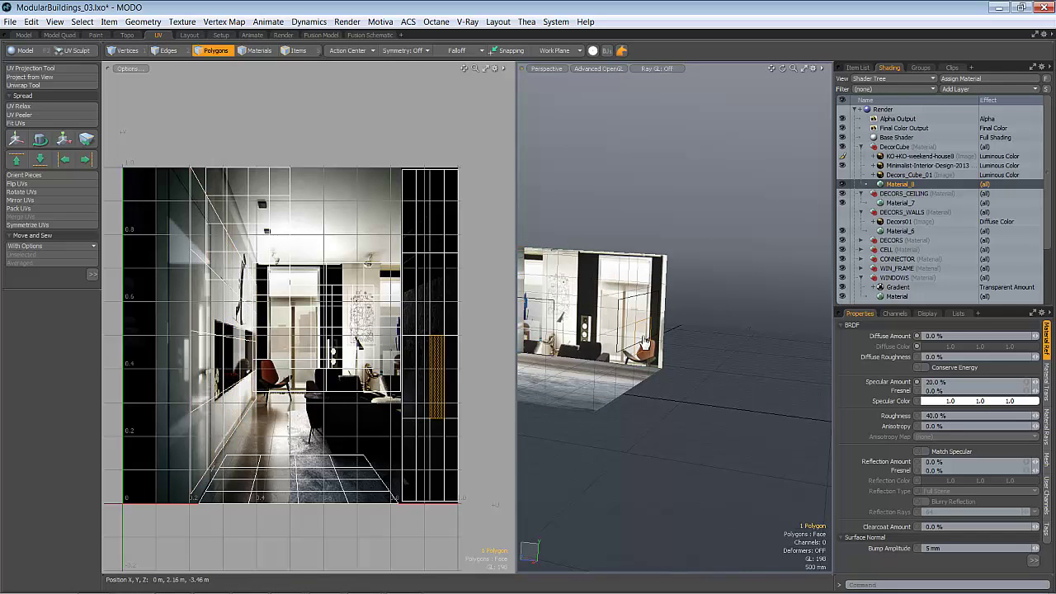
double_click(456, 364)
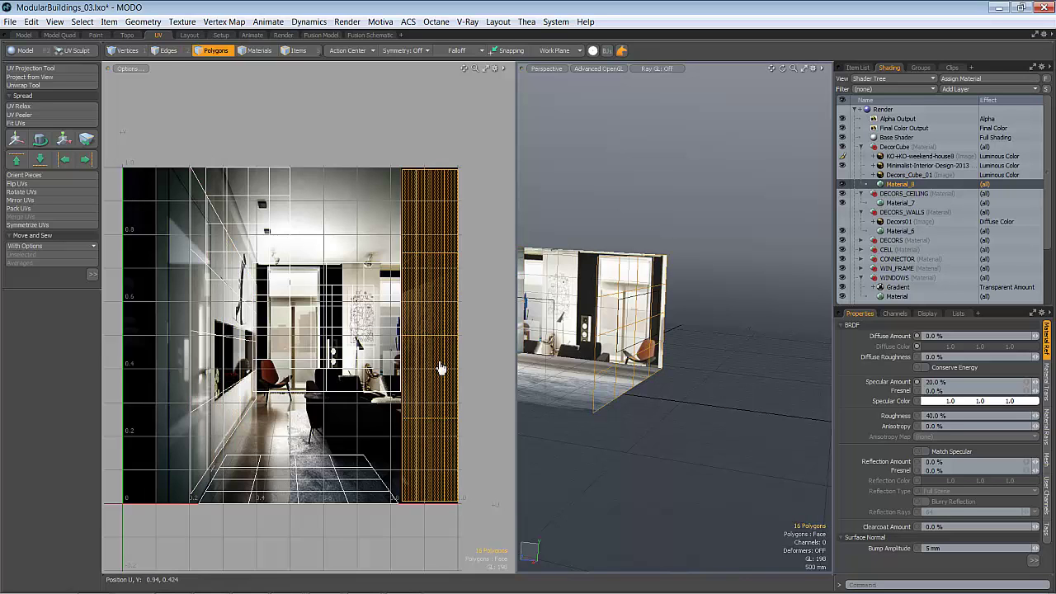
key(y)
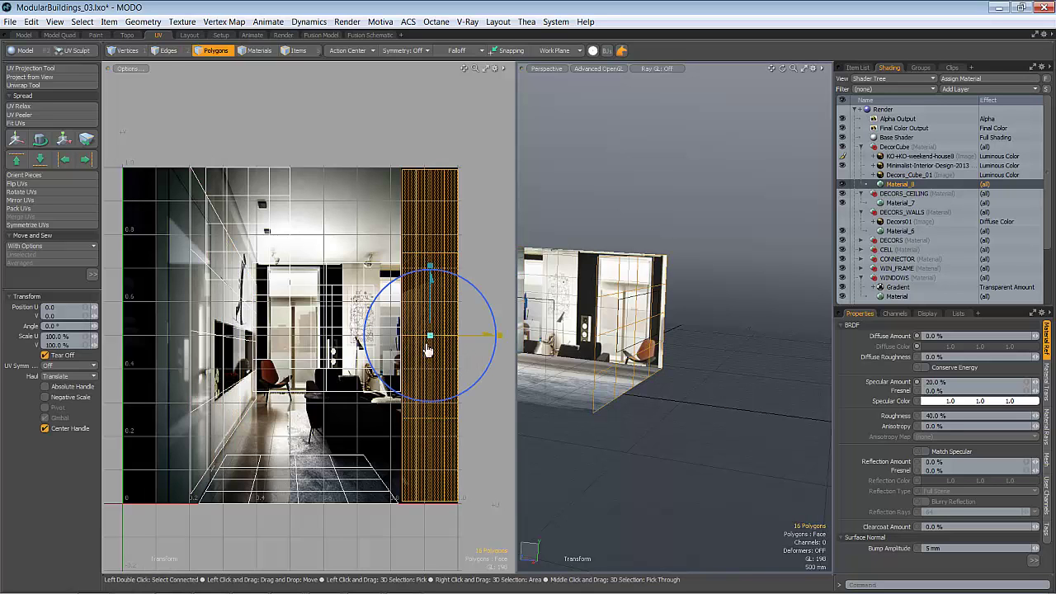
drag(428, 351, 312, 342)
drag(283, 272, 305, 400)
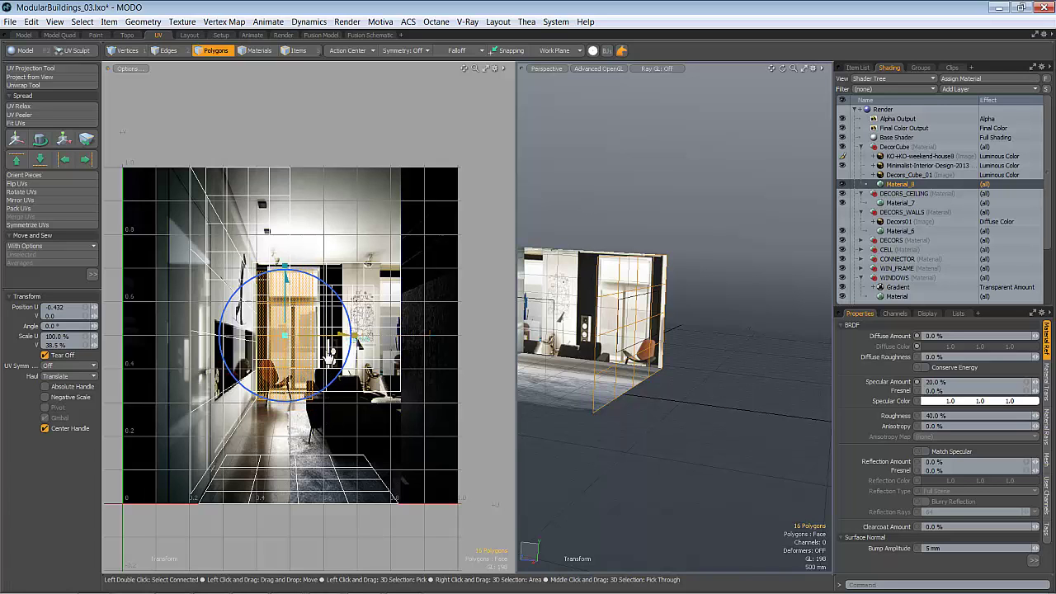
drag(328, 345, 326, 345)
alt+drag(578, 353, 701, 360)
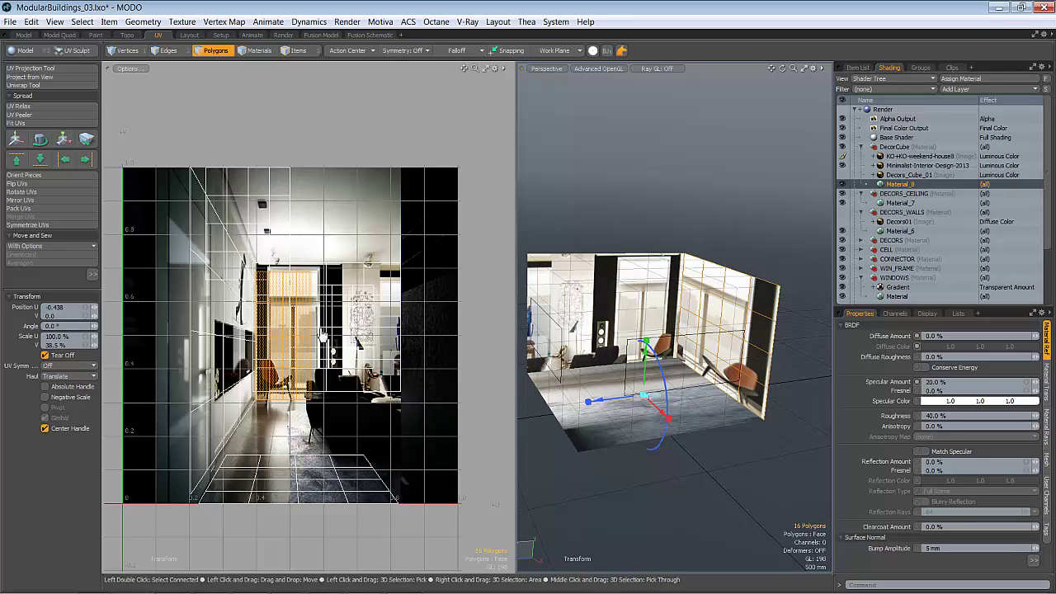
- Allow negative scaling and mirror the right wall's UV island about its left edge to about -105% in U
click(256, 330)
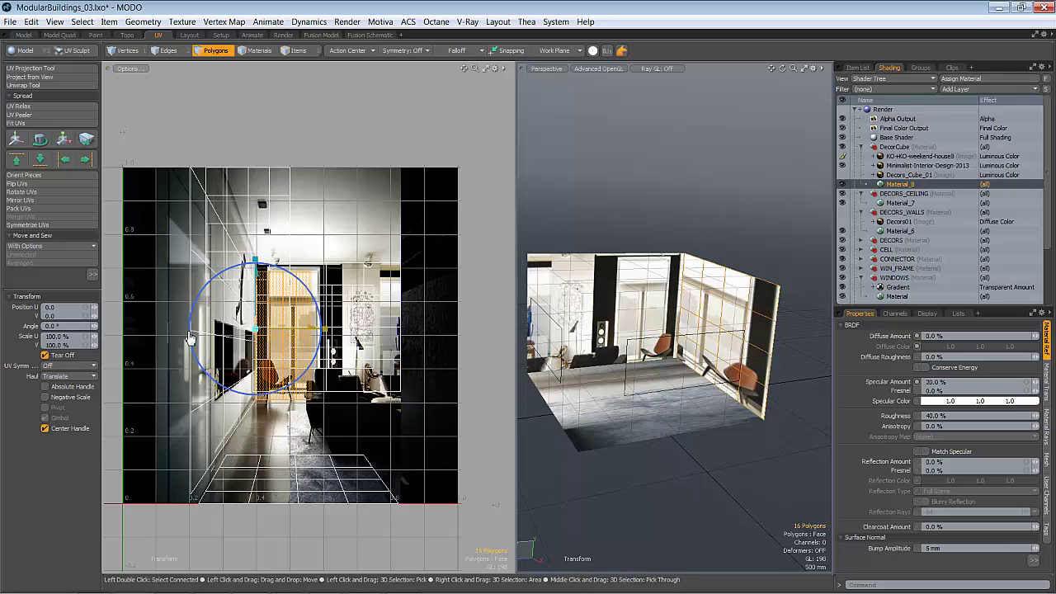
click(45, 397)
drag(328, 334, 4, 369)
mouse_move(689, 372)
alt+mouse_down()
mouse_move(838, 349)
mouse_move(676, 363)
alt+mouse_up()
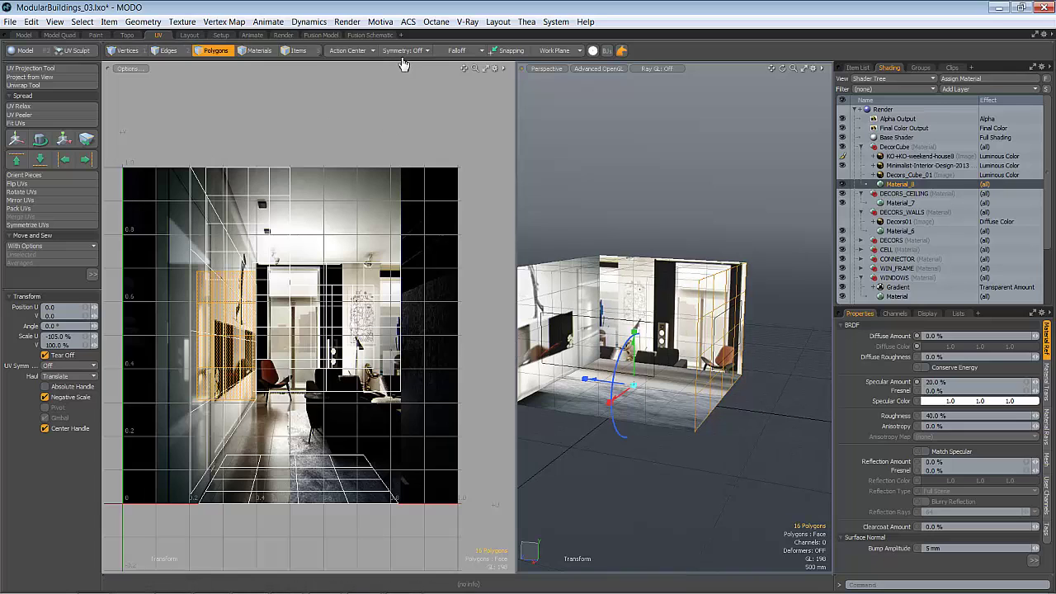
- Apply a linear falloff across the right wall's UV island and scale its outer side to about 224.5% in V
click(460, 53)
click(459, 70)
drag(256, 332, 235, 332)
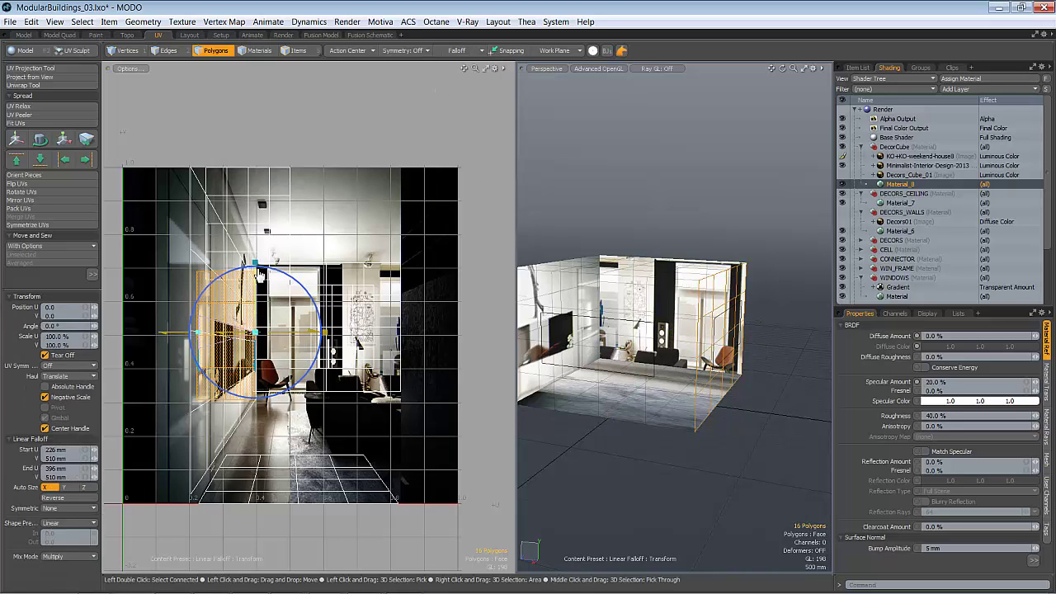
drag(261, 221, 261, 162)
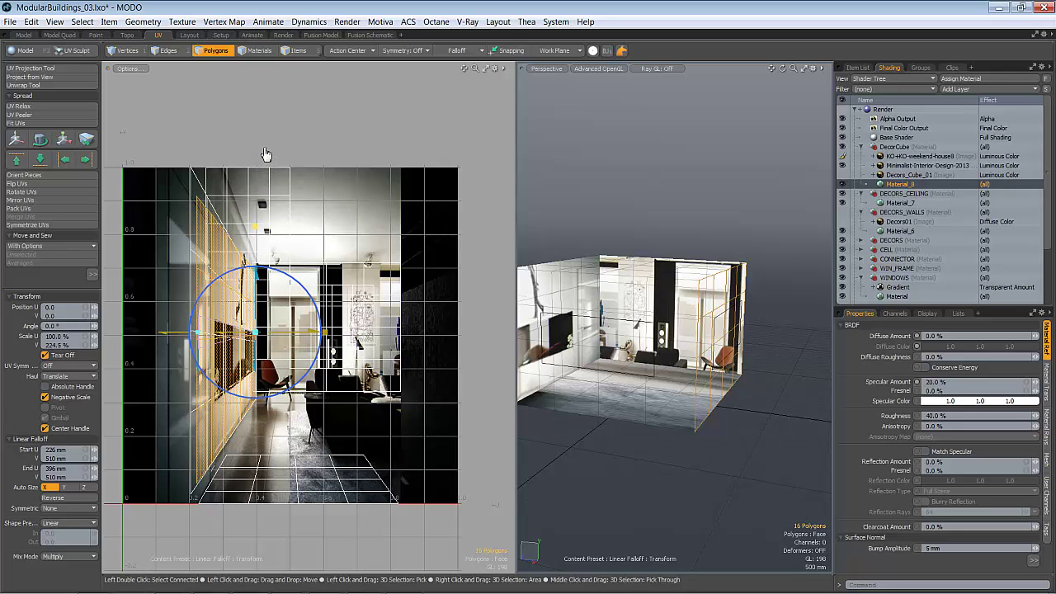
alt+drag(611, 297, 578, 350)
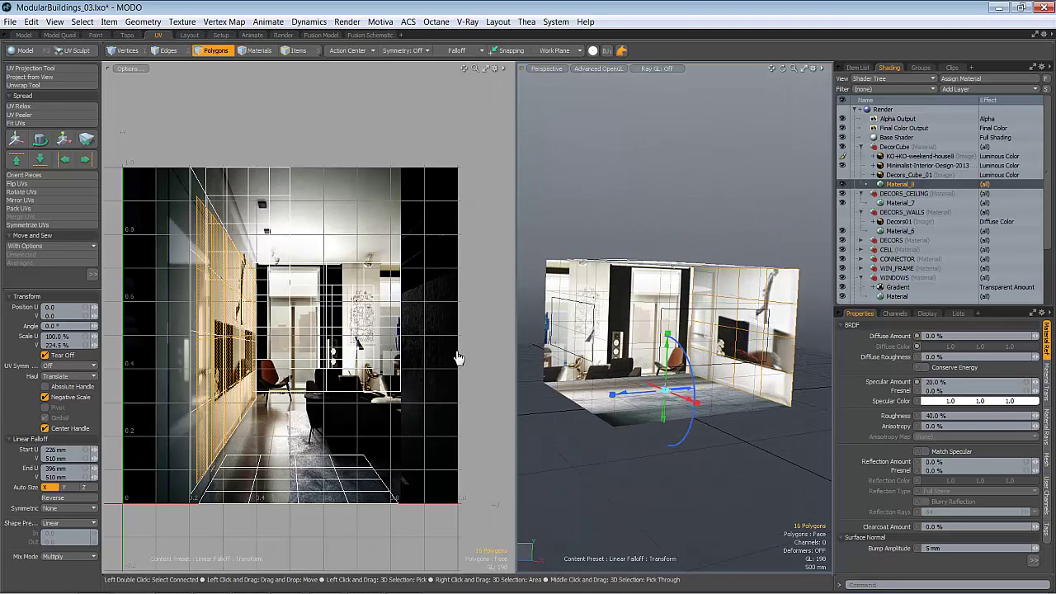
key(space)
click(719, 220)
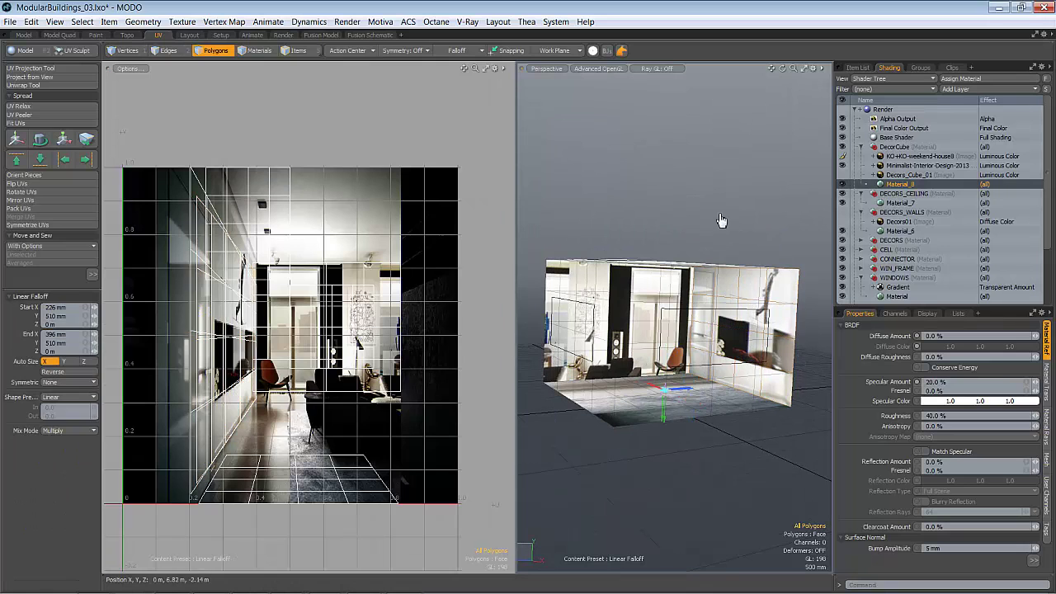
- Select all the room box's ceiling polygons, turn the falloff off, and move their UV island about 0.158 in U and 0.05 in V
alt+drag(718, 219, 678, 289)
click(668, 277)
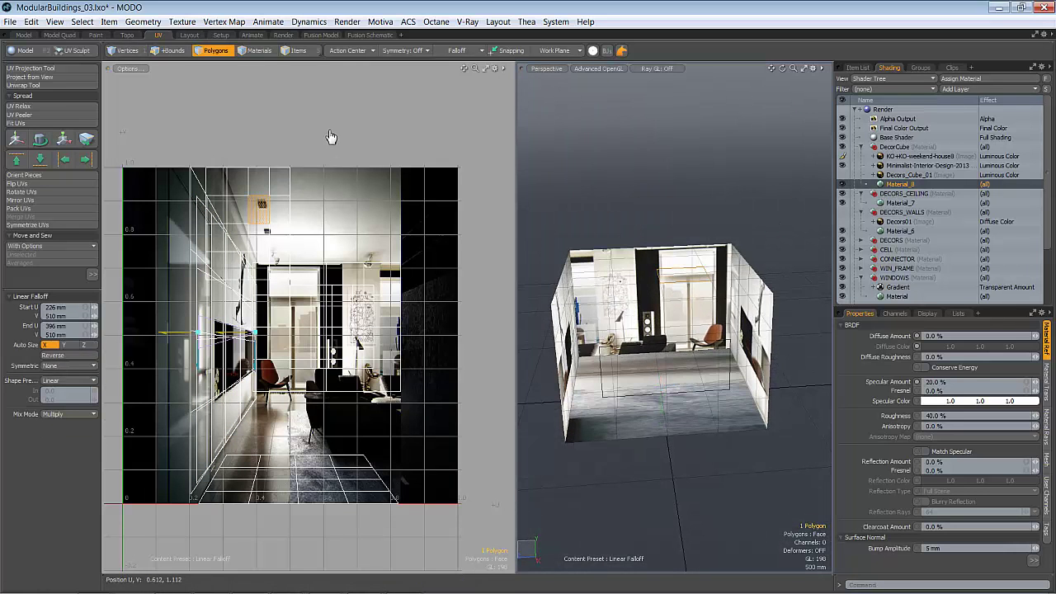
key(bracketright)
key(y)
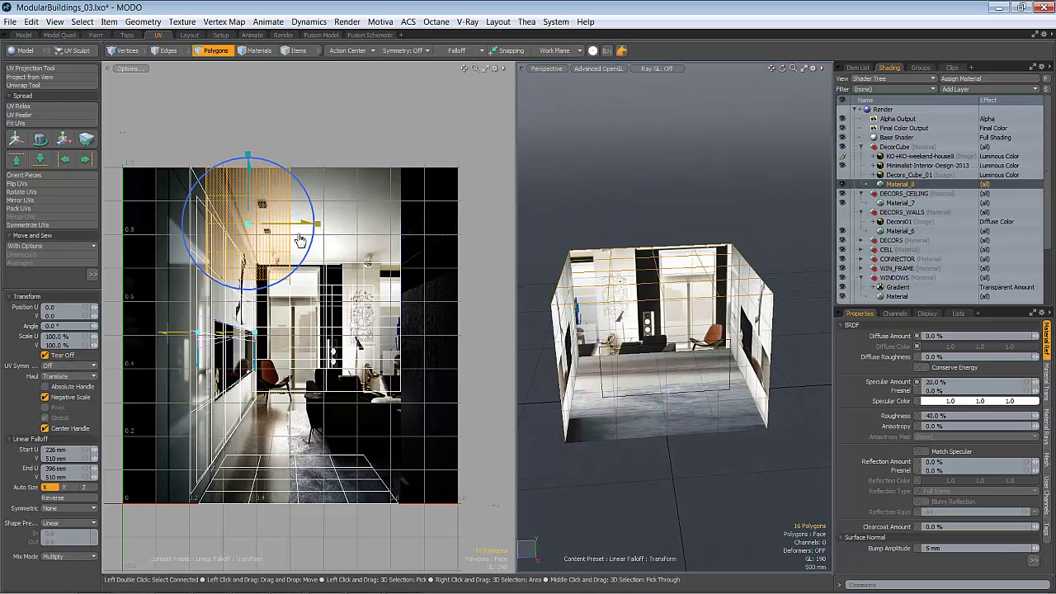
drag(277, 234, 329, 225)
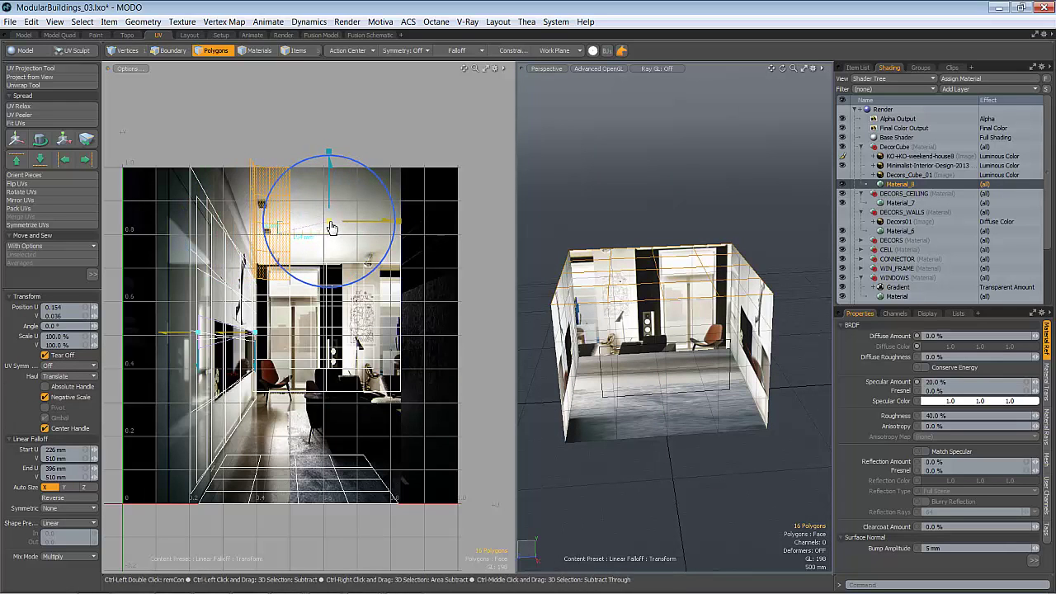
key(ctrl+z)
click(468, 52)
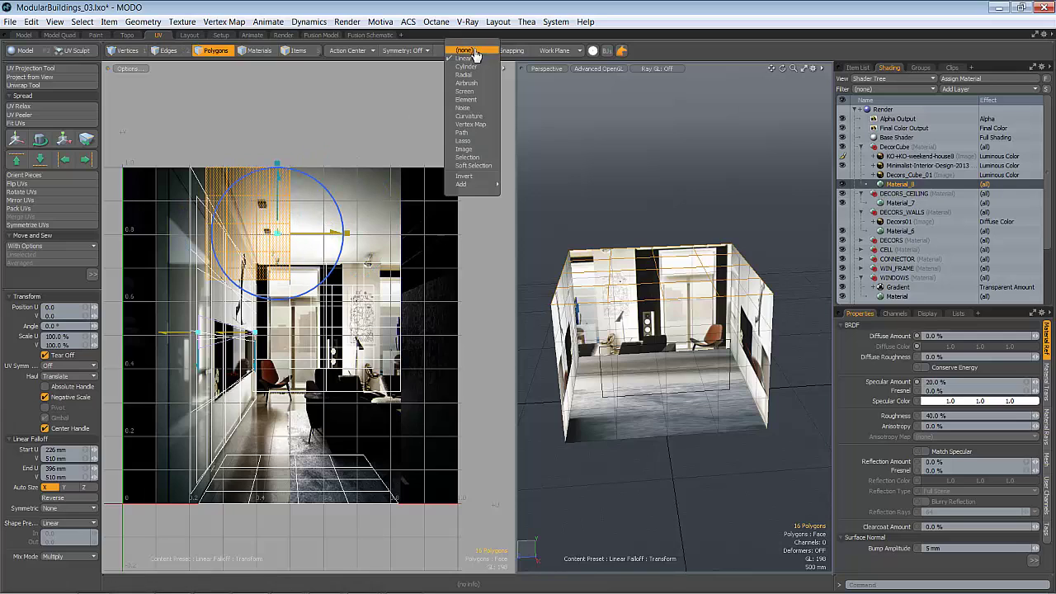
click(476, 53)
click(319, 221)
drag(363, 205, 371, 202)
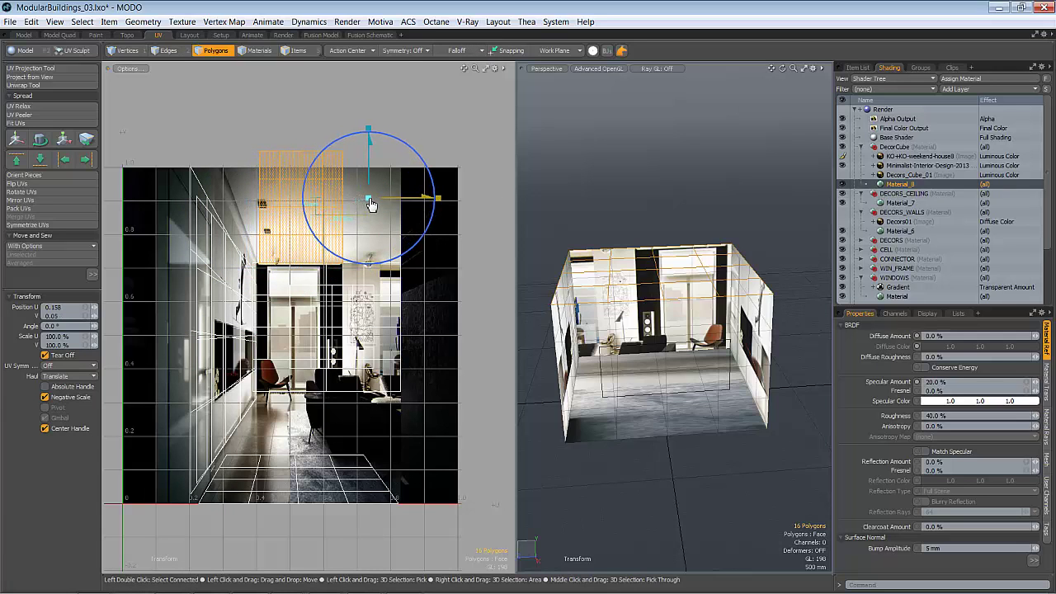
- Scale the ceiling's UV island to about 167.5% in U and 84% in V, shifting it in U to fit the photo's ceiling
click(305, 263)
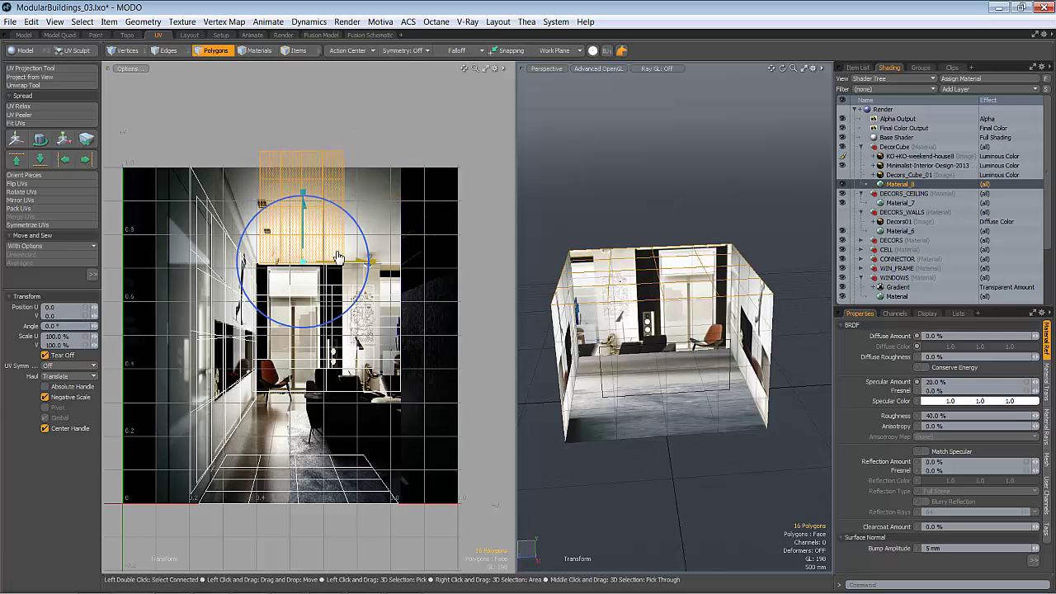
drag(376, 267, 460, 264)
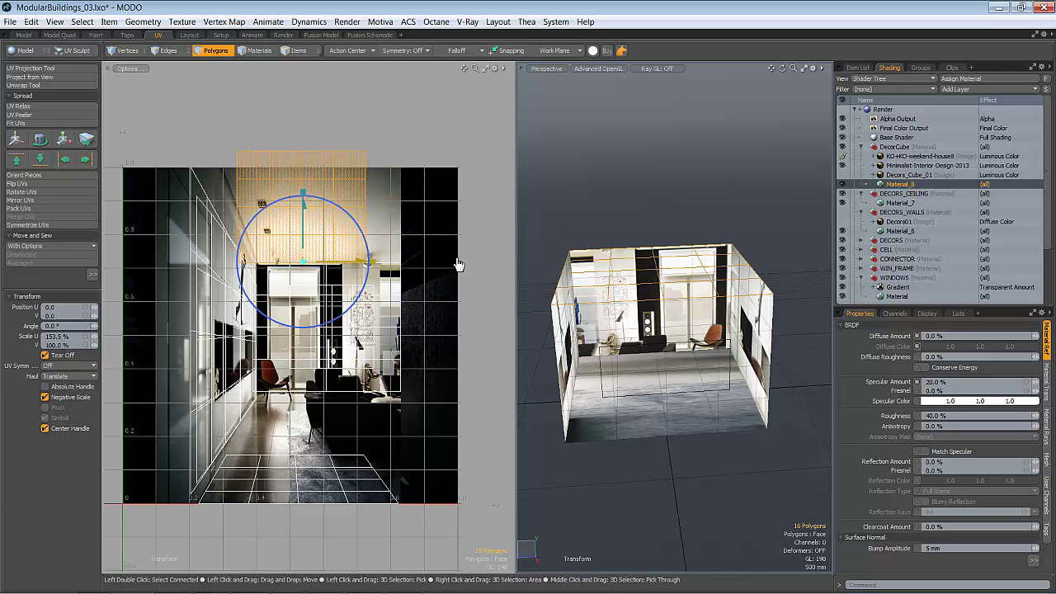
drag(361, 266, 410, 266)
drag(356, 201, 352, 234)
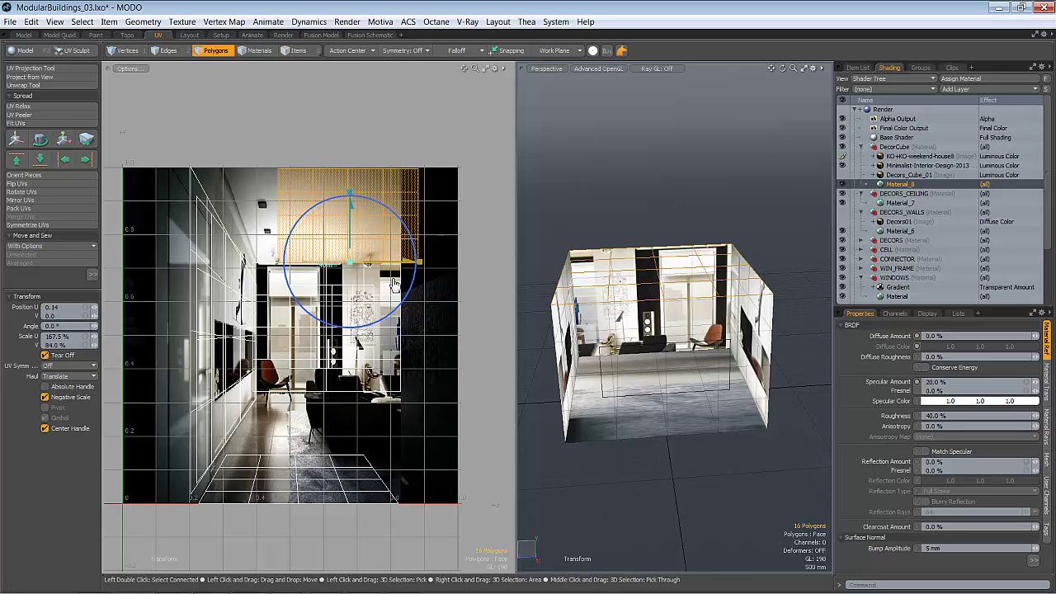
drag(412, 266, 423, 266)
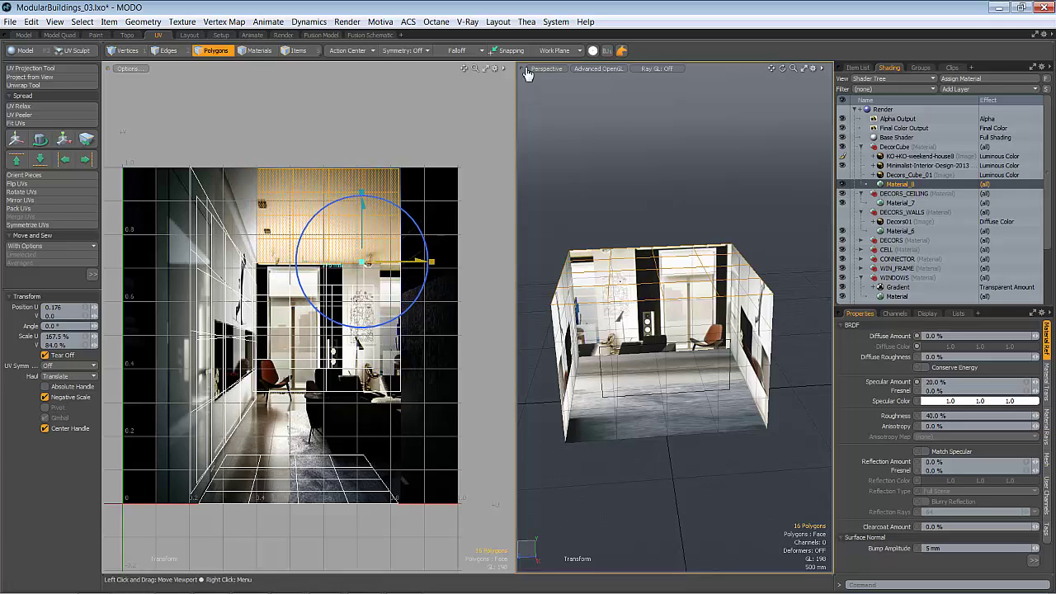
- Set a linear falloff running in V across the ceiling's UV island, strongest at its upper edge and fading out at its lower edge
key(q)
click(456, 50)
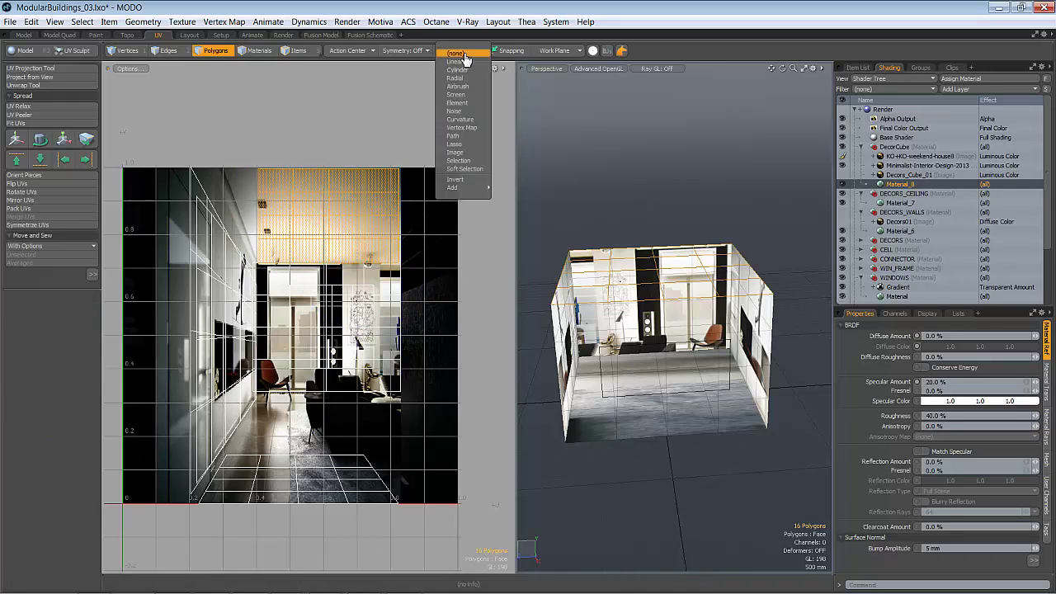
click(459, 73)
drag(339, 267, 344, 177)
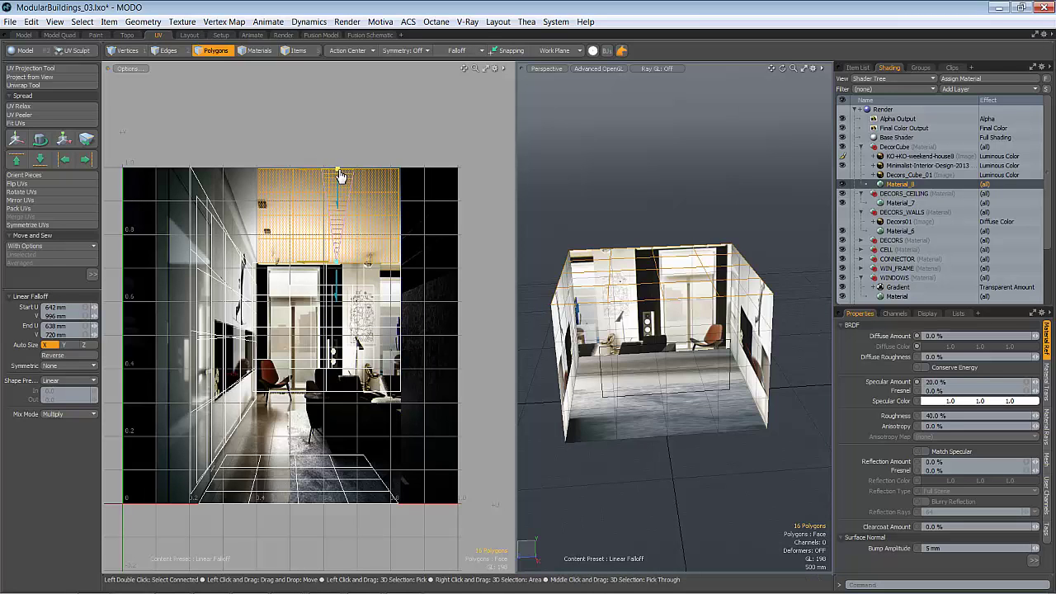
- Widen the upper side of the ceiling's UV island in U, then scale it about its upper-left corner to about 87.5% in U
key(y)
drag(392, 218, 476, 209)
drag(392, 221, 388, 221)
click(224, 173)
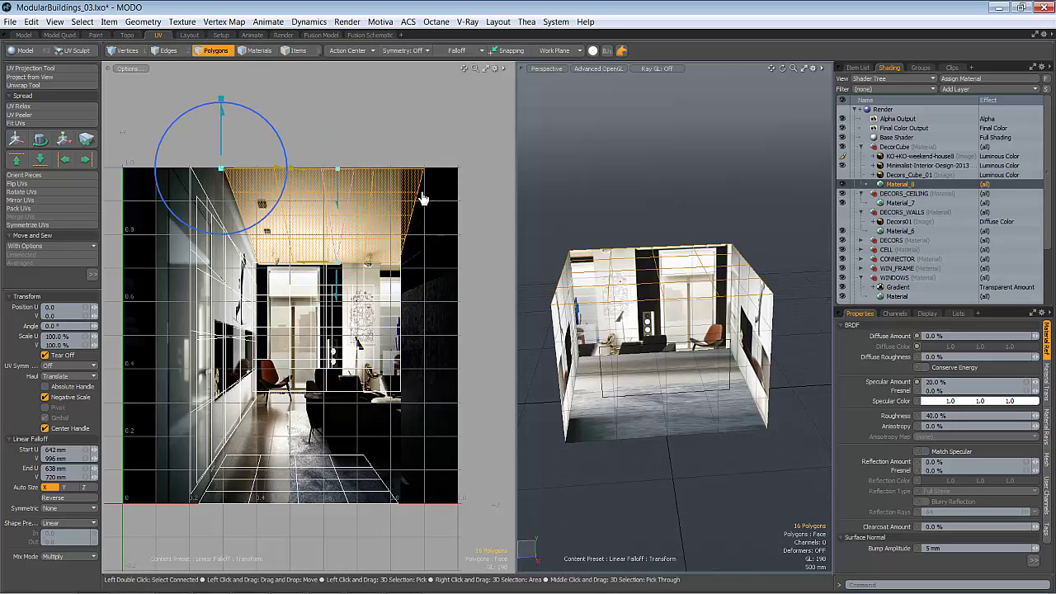
drag(296, 174, 269, 174)
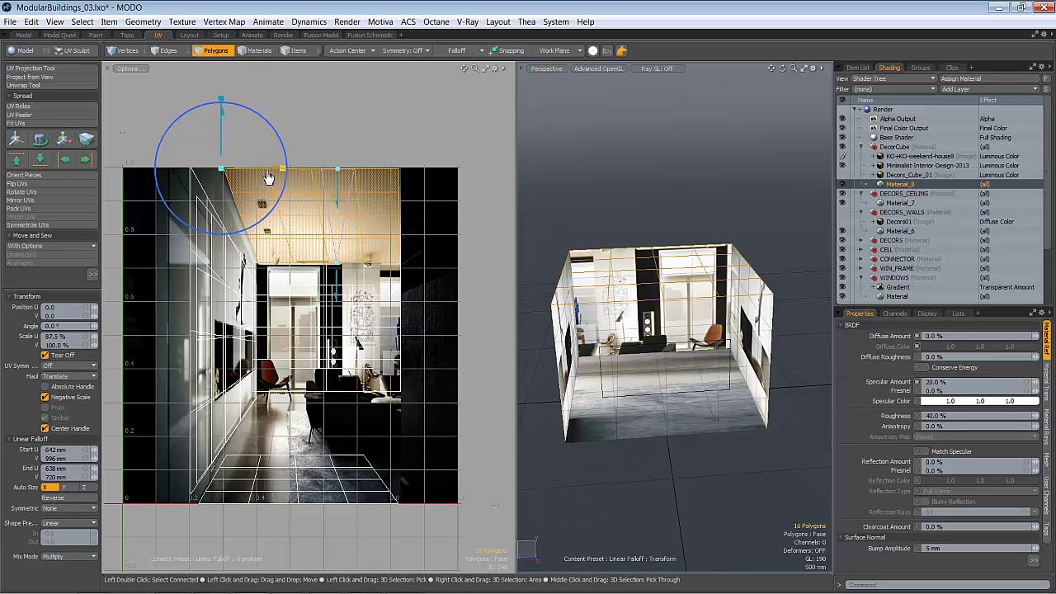
key(q)
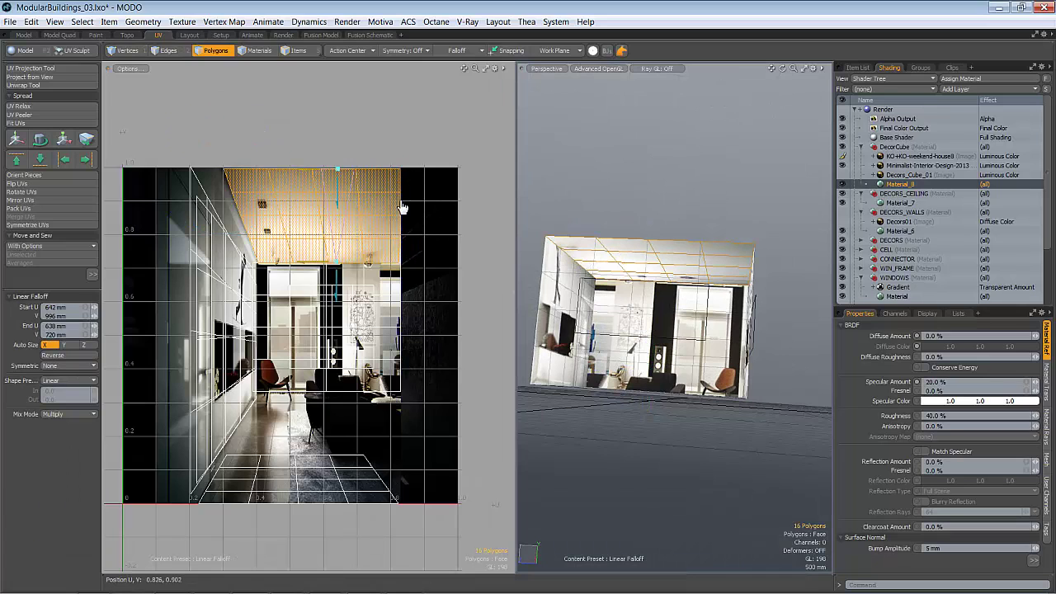
- Switch to vertex selection without a falloff, show the item list, and examine the textured room box from several angles
alt+drag(519, 189, 705, 184)
key(1)
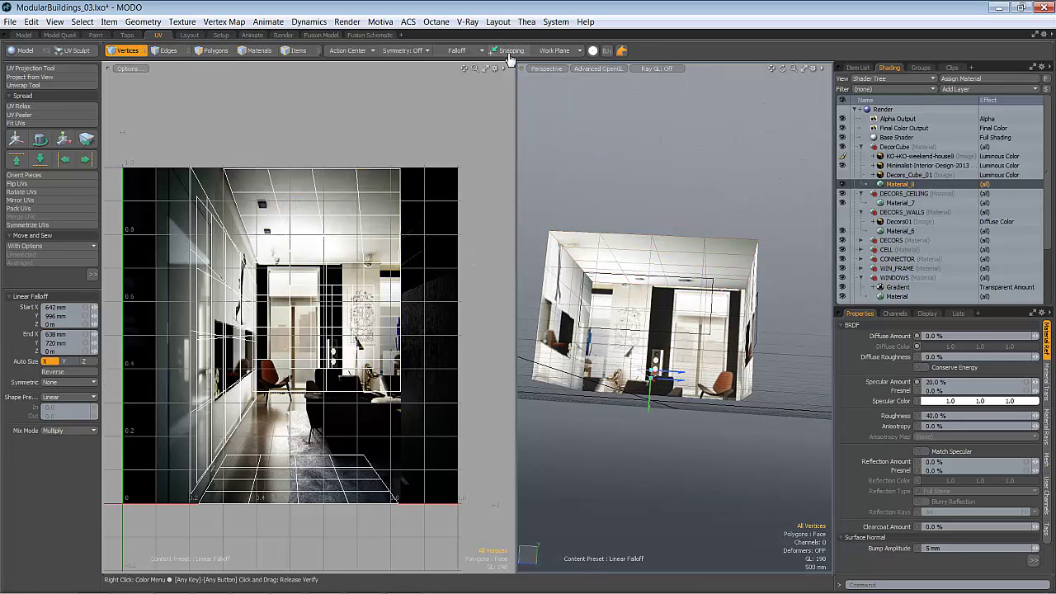
alt+drag(679, 189, 668, 326)
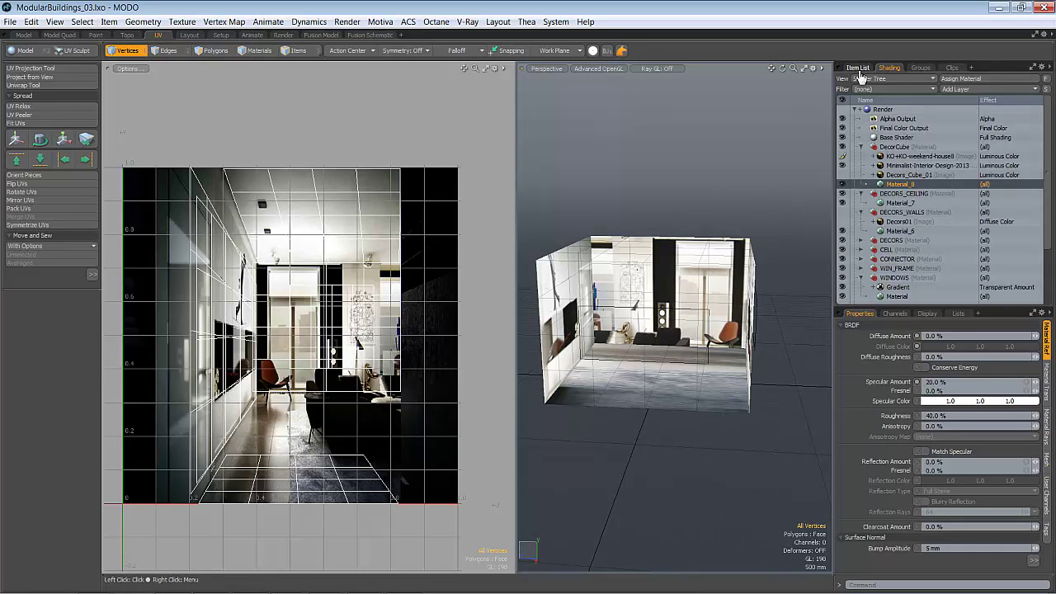
click(858, 67)
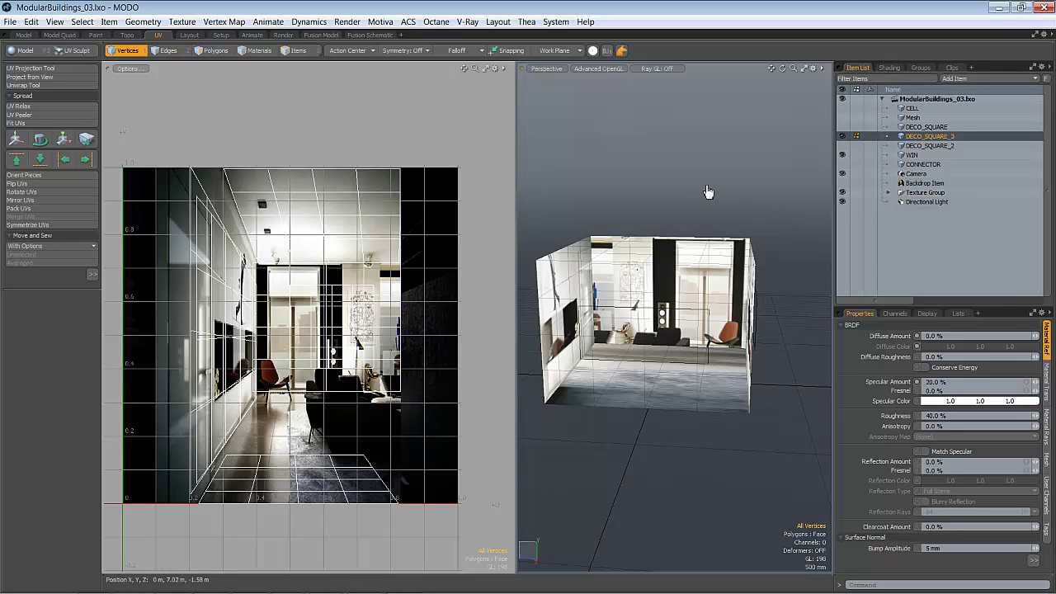
alt+drag(681, 227, 673, 373)
alt+drag(584, 338, 644, 317)
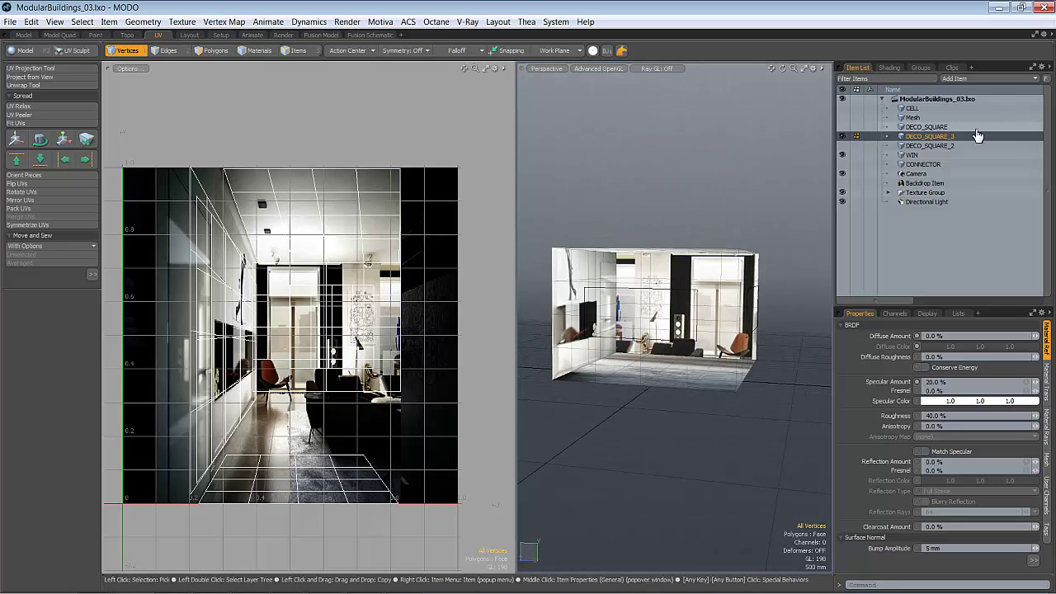
alt+drag(754, 236, 718, 307)
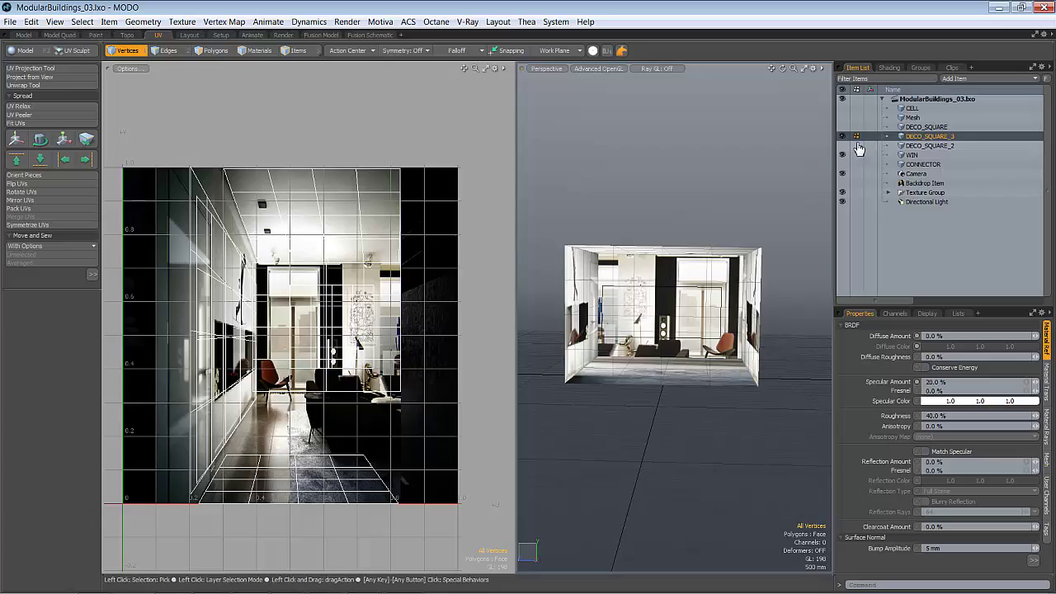